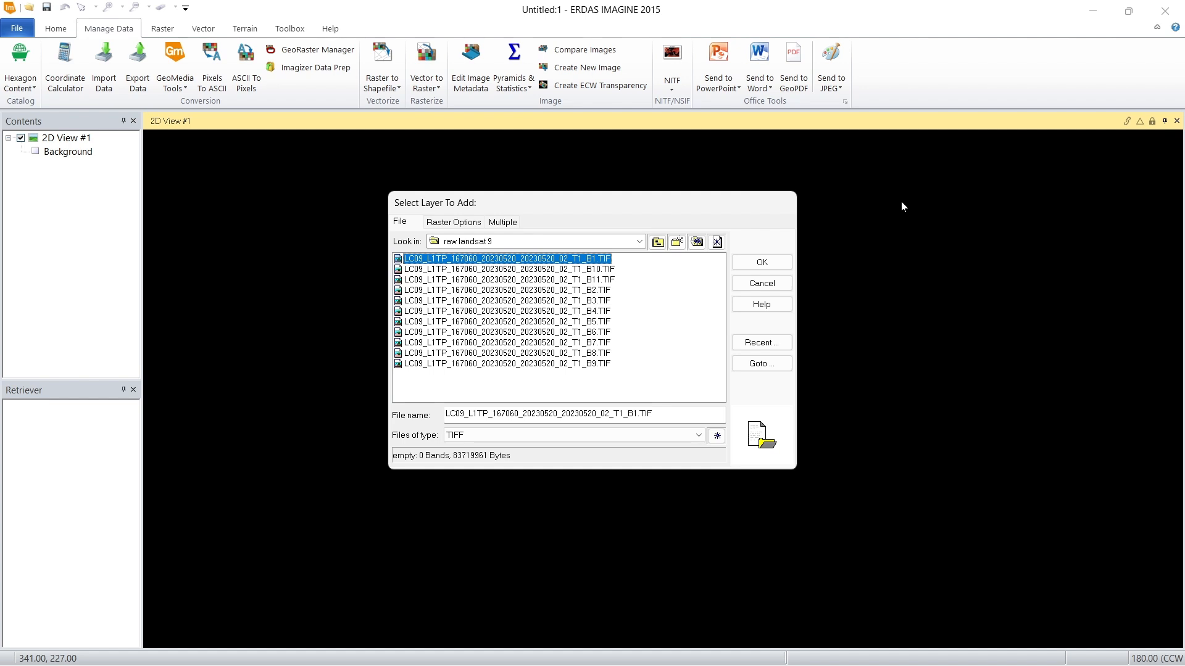
Step: Try to add the raster LC09_L1TP_167060_20230520_20230520_02_T1_B10.TIF to the 2D view as a layer
double_click(602, 270)
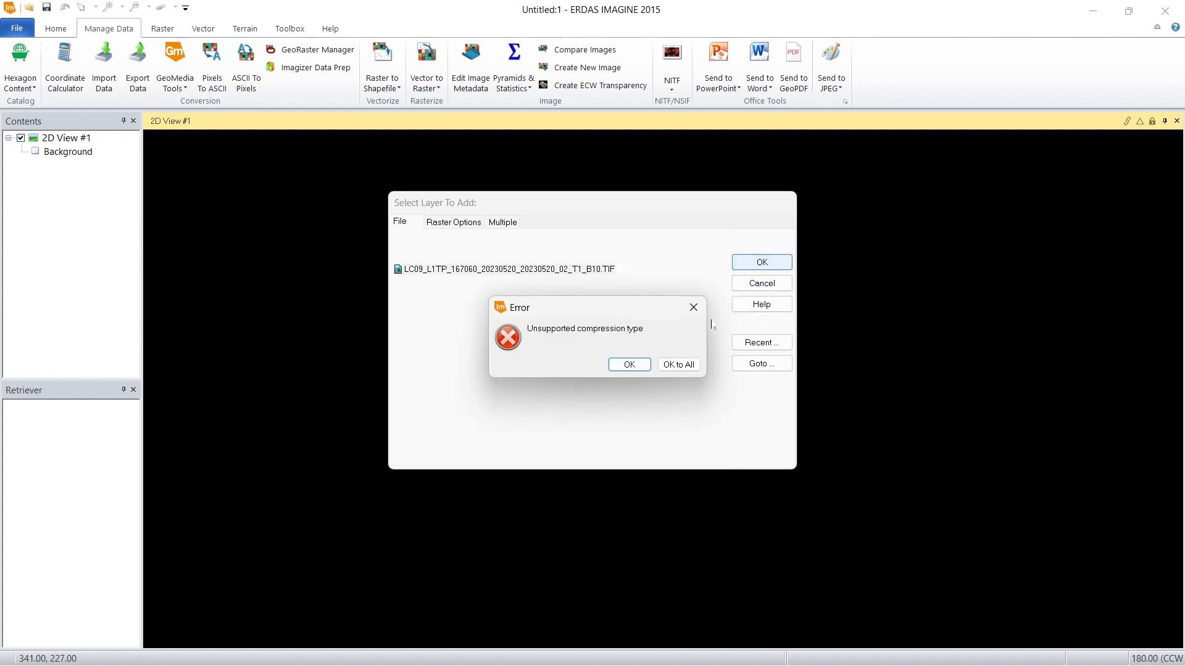
left_click(679, 365)
left_click(693, 220)
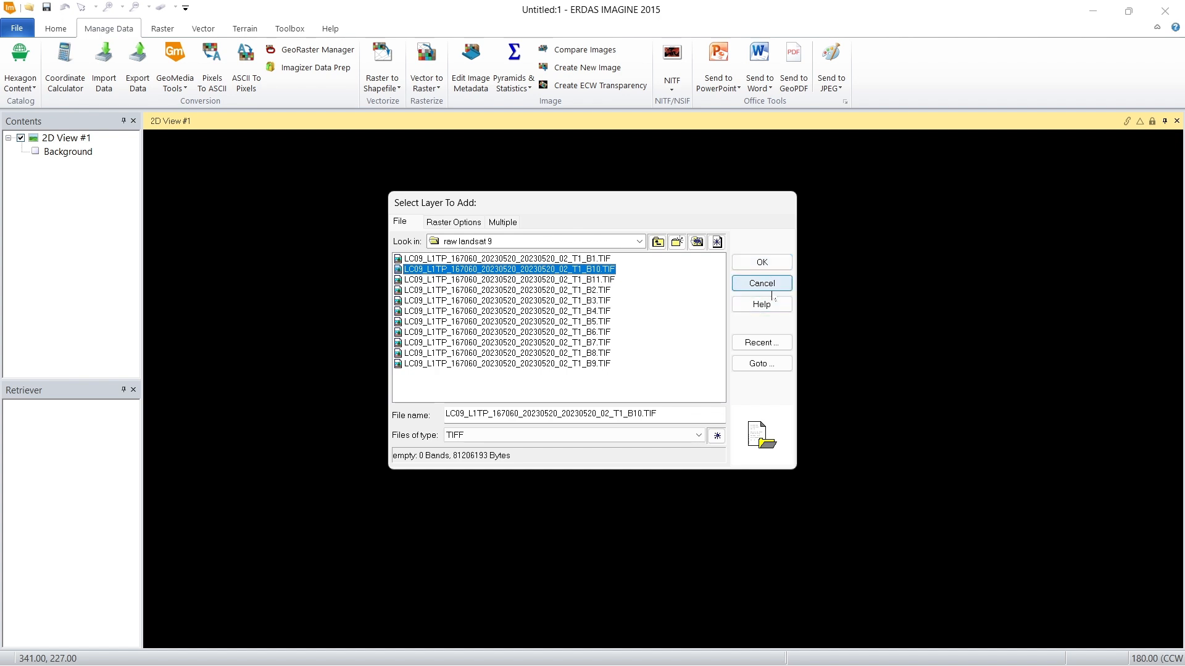
left_click(772, 285)
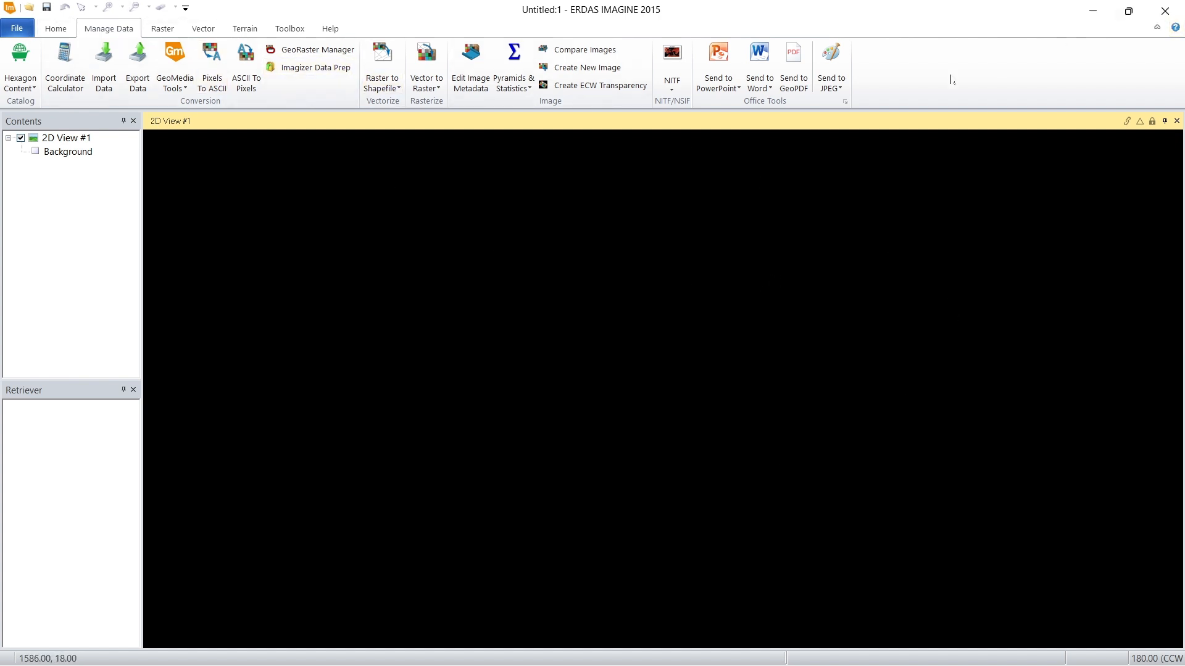
Step: Open the data Import tool and set the import format to TIFF
left_click(62, 29)
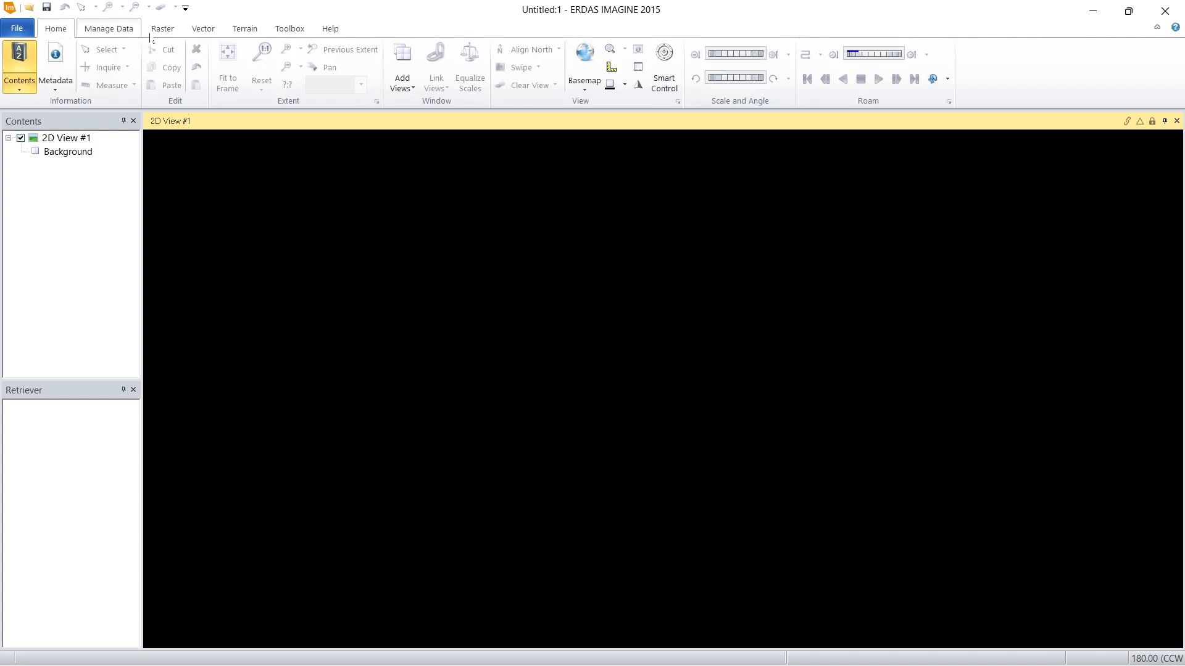
left_click(114, 29)
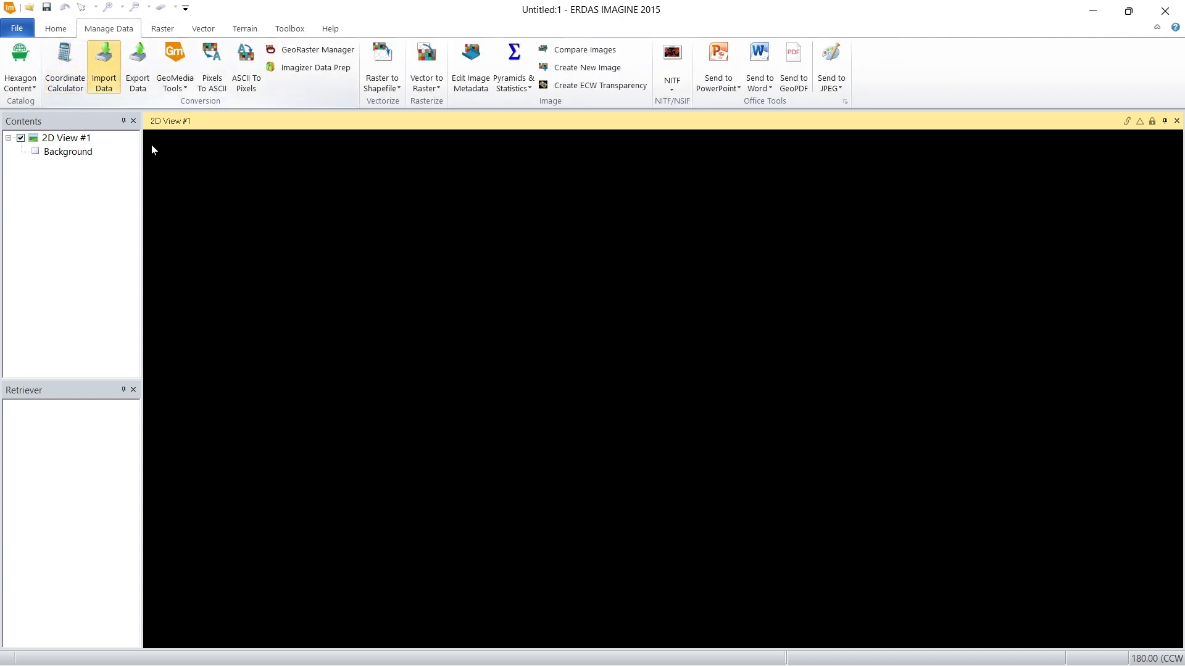
left_click(106, 77)
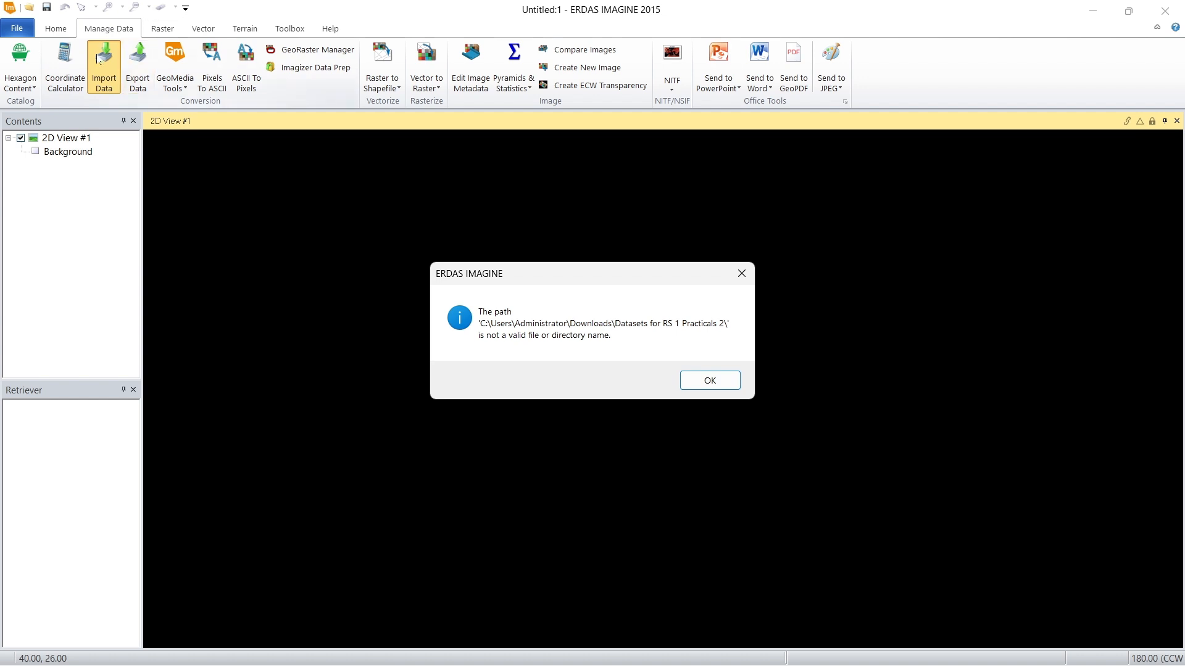
left_click(715, 379)
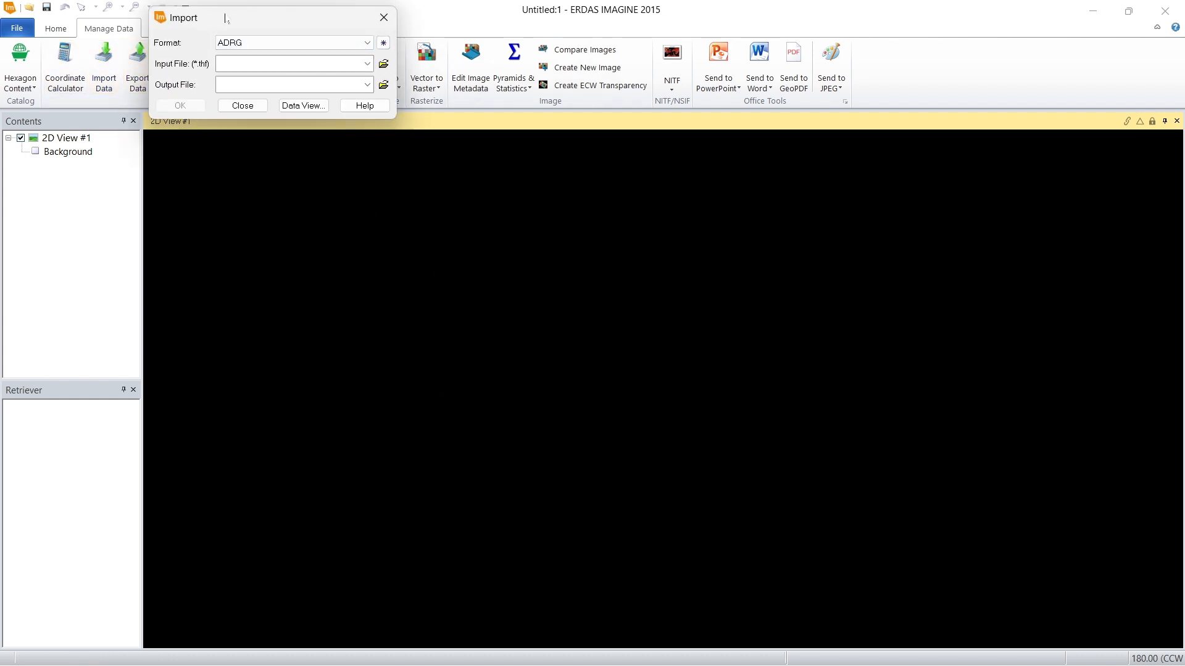
left_click(290, 43)
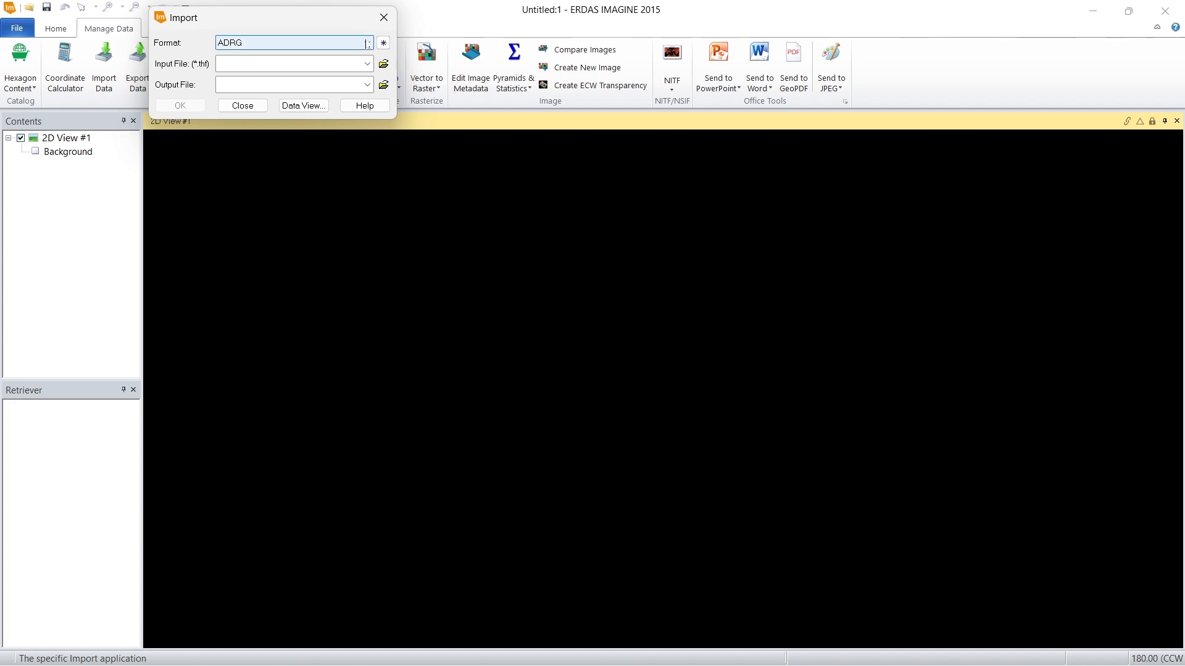
scroll(326, 255, "down", 20)
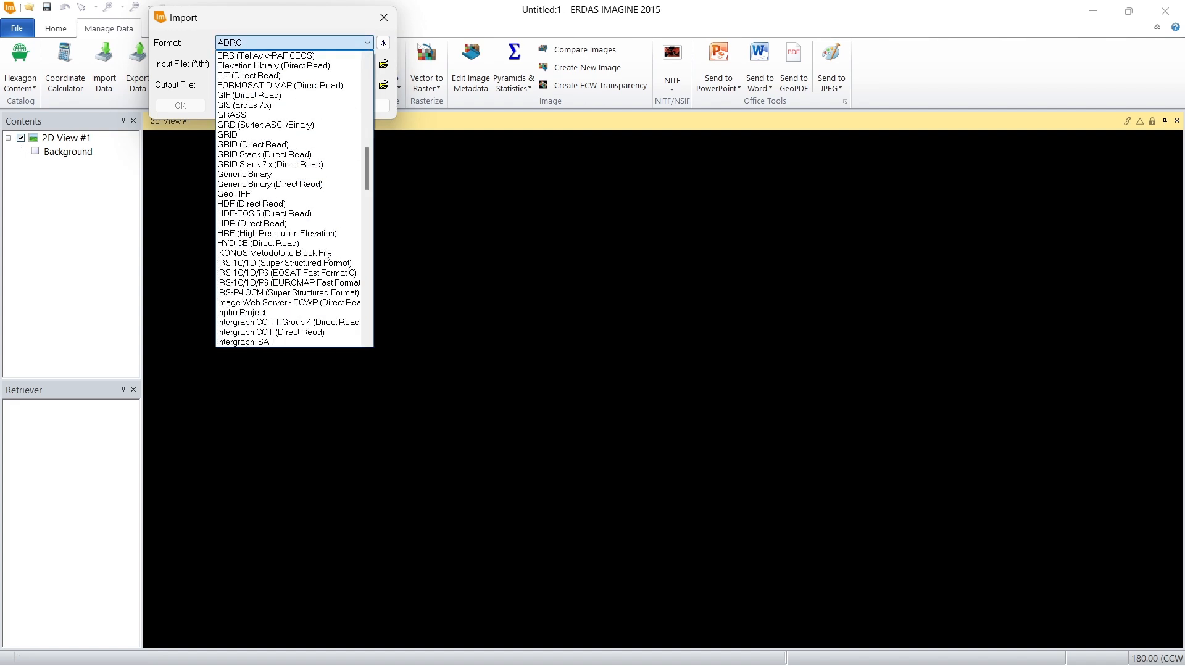
scroll(326, 255, "down", 9)
left_click(325, 252)
left_click(309, 42)
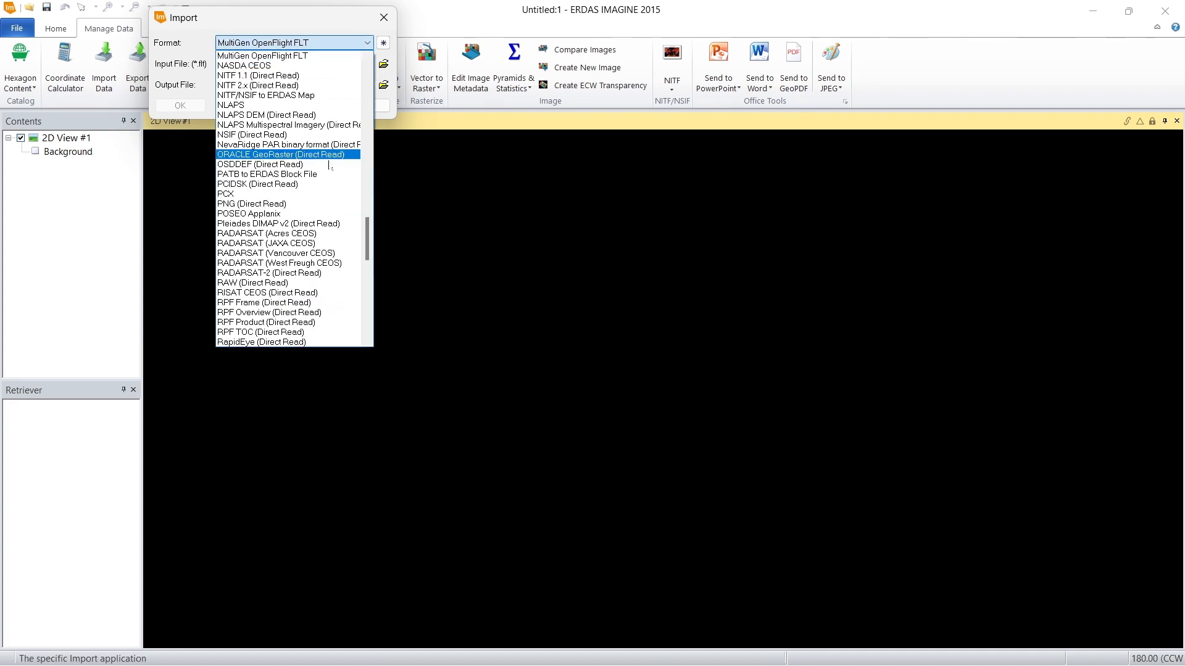
scroll(336, 177, "down", 7)
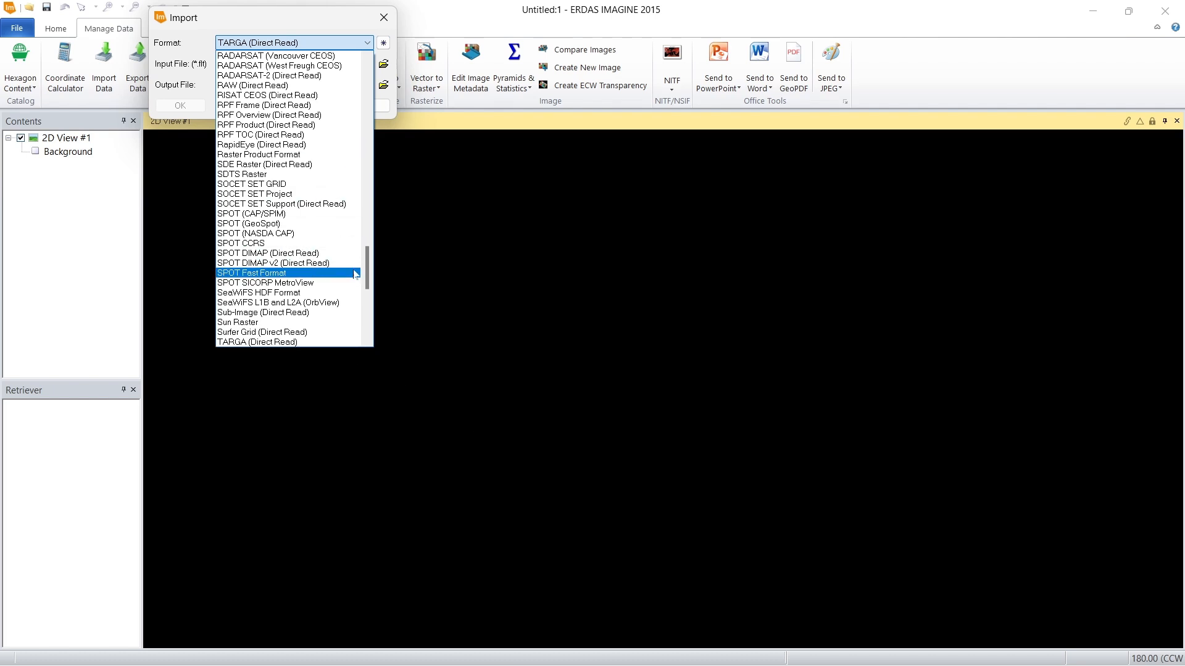
scroll(372, 263, "down", 3)
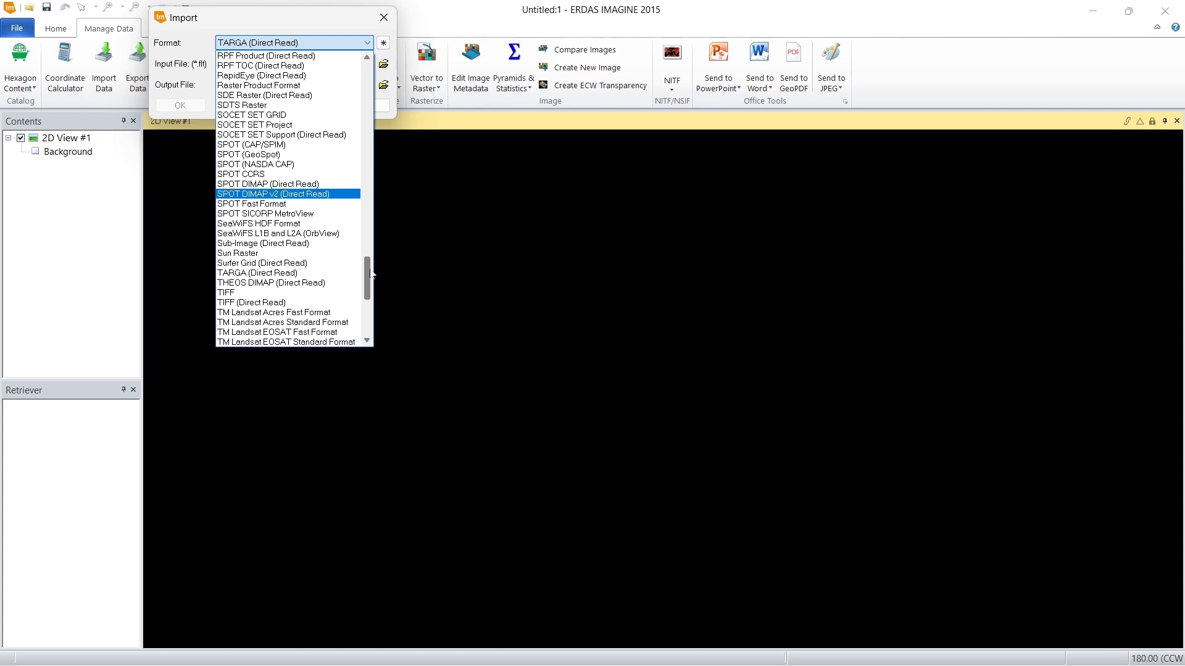
left_click(287, 296)
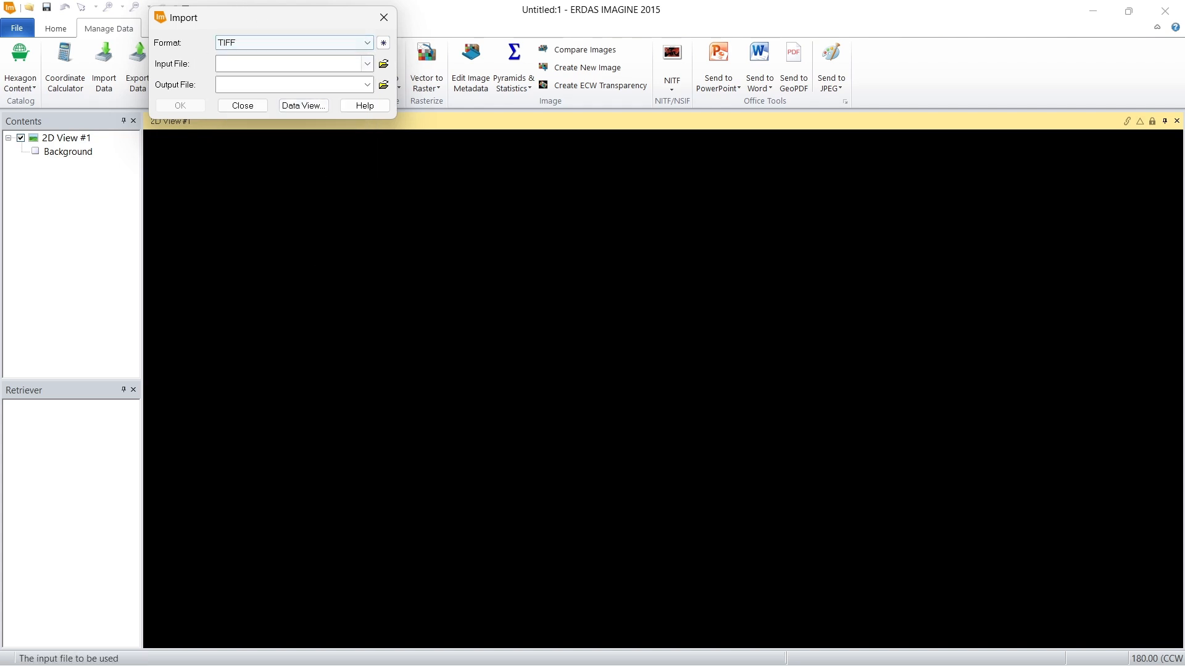
Step: Choose LC09_L1TP_167060_20230520_20230520_02_T1_B1.TIF from the raw landsat 9 folder on drive E: as the import's input file
left_click(384, 65)
scroll(387, 68, "right", 6)
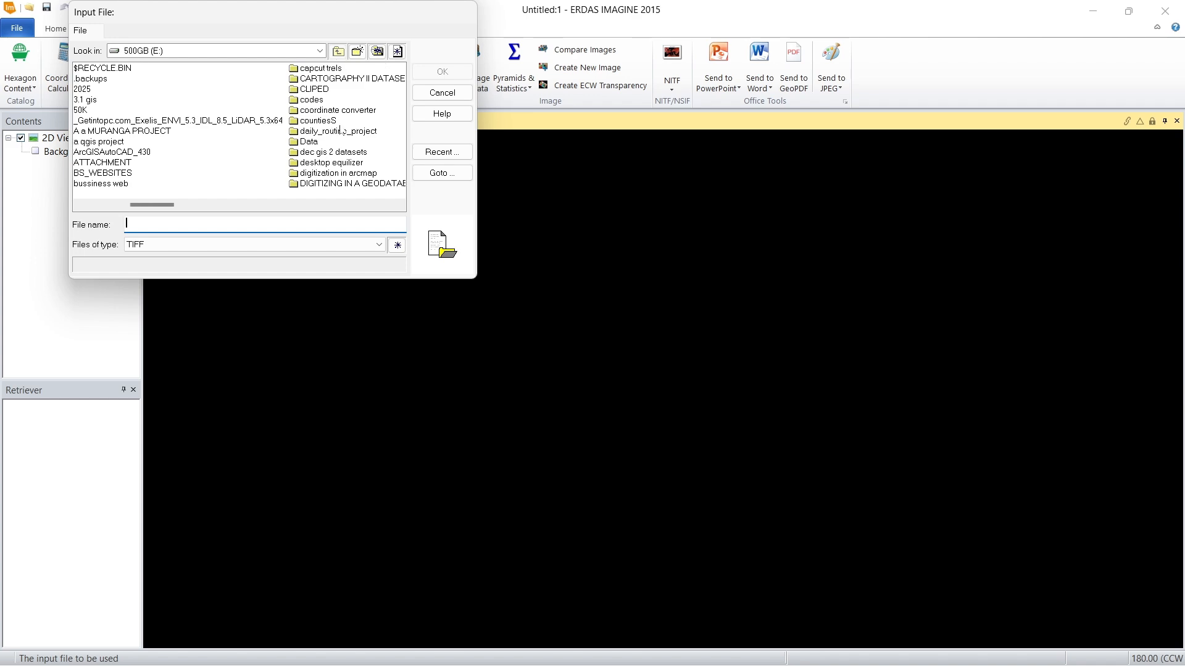
scroll(289, 107, "right", 2)
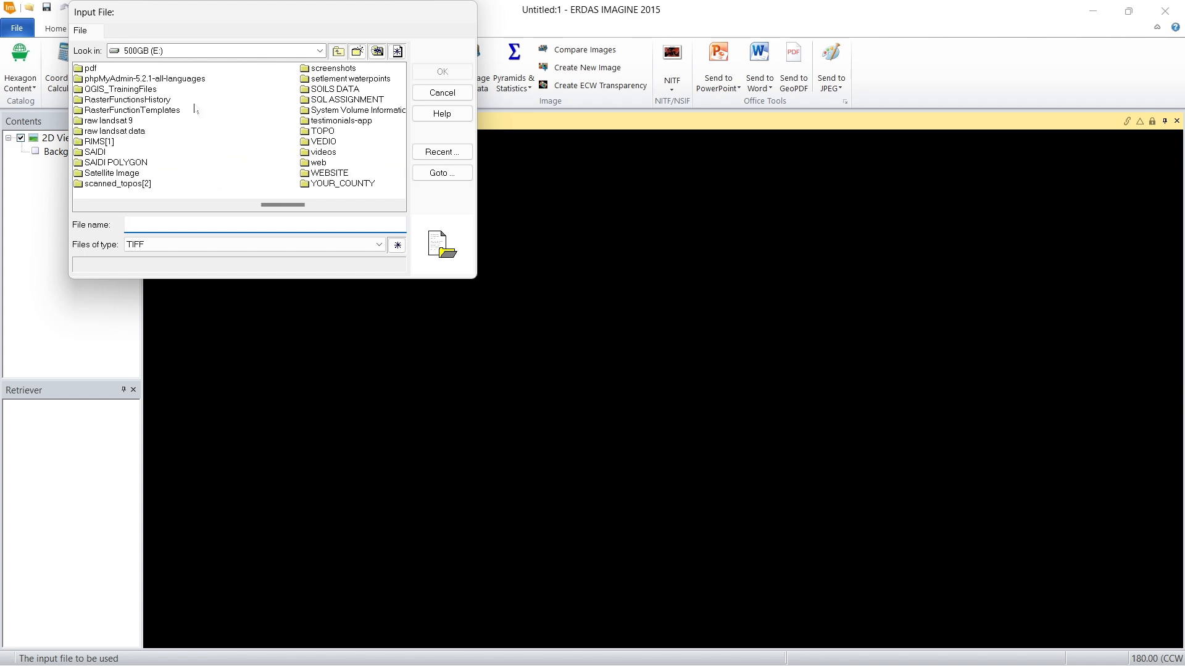
double_click(117, 122)
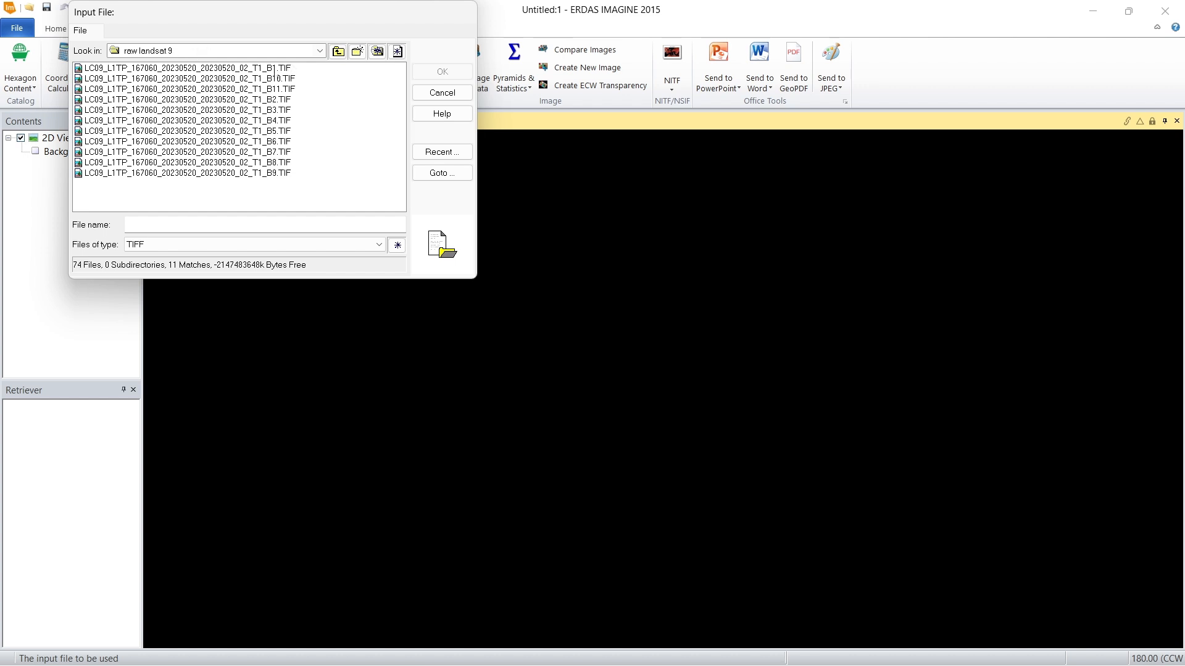
left_click(279, 73)
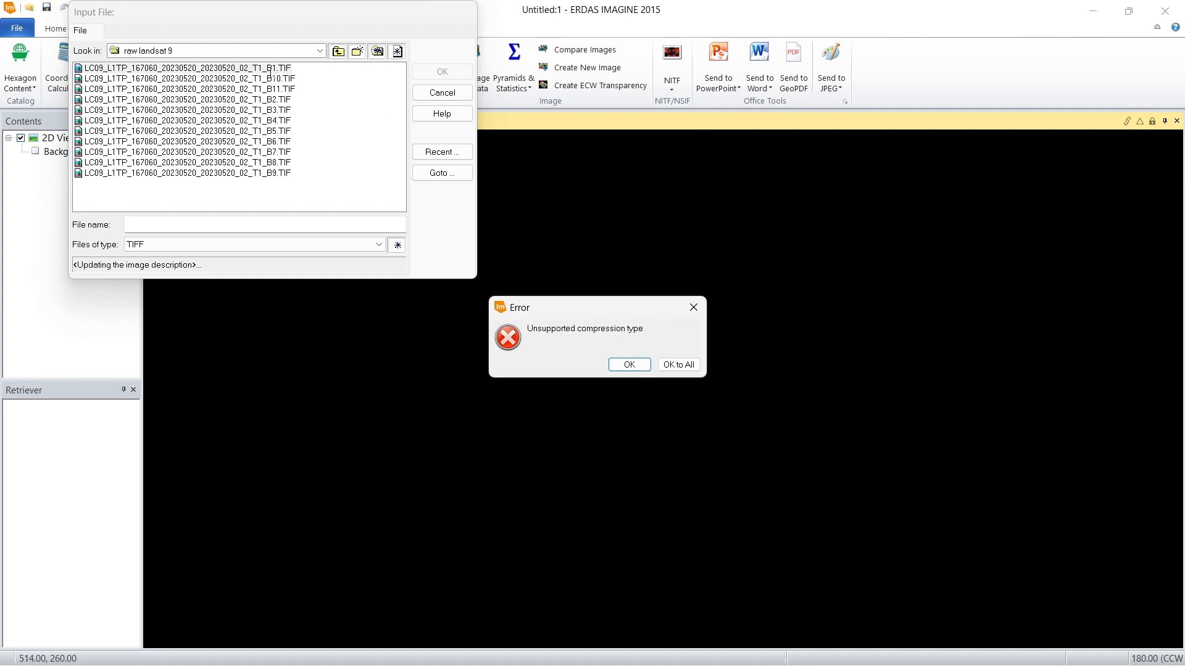
left_click(677, 365)
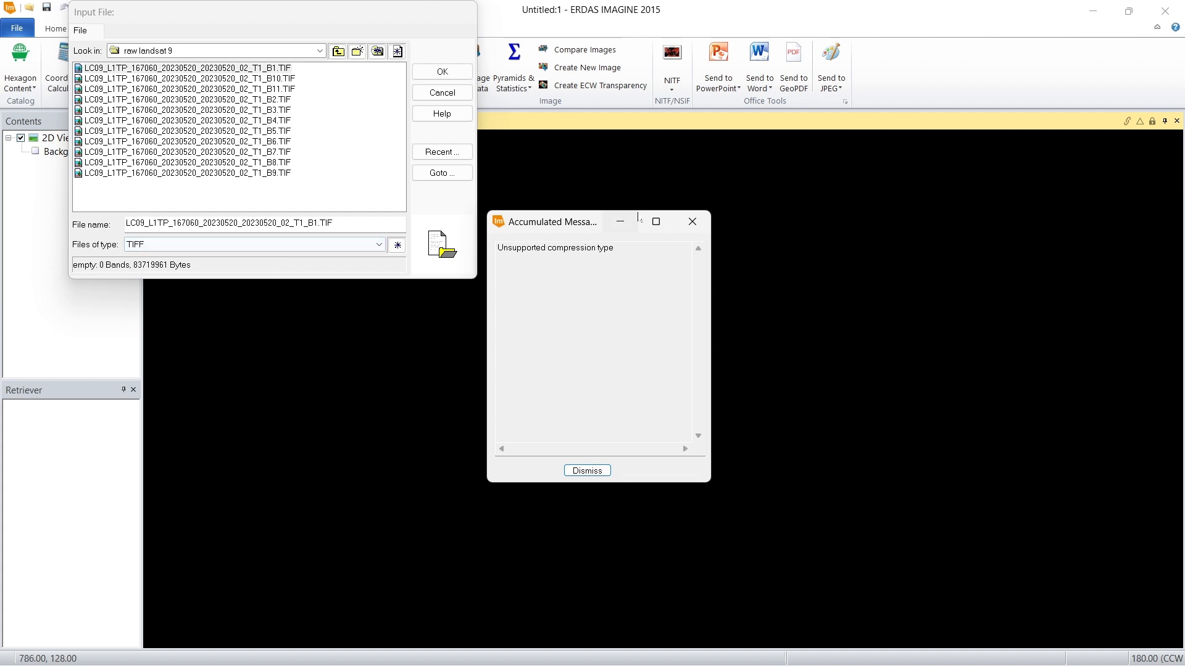
left_click(699, 232)
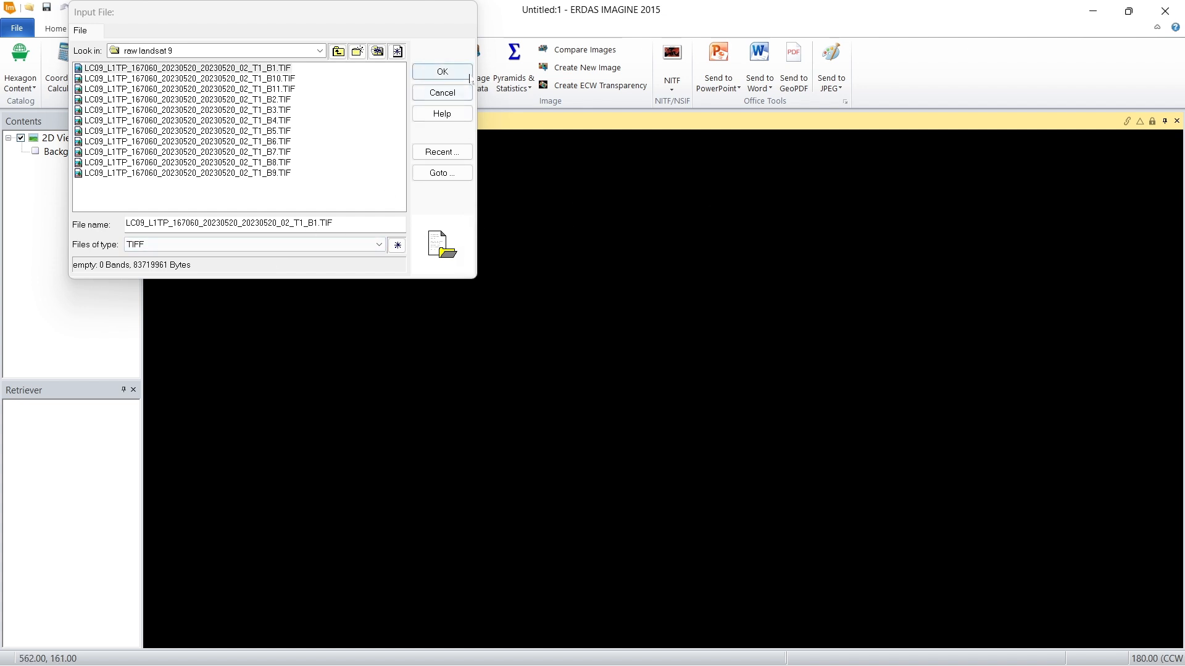
left_click(438, 72)
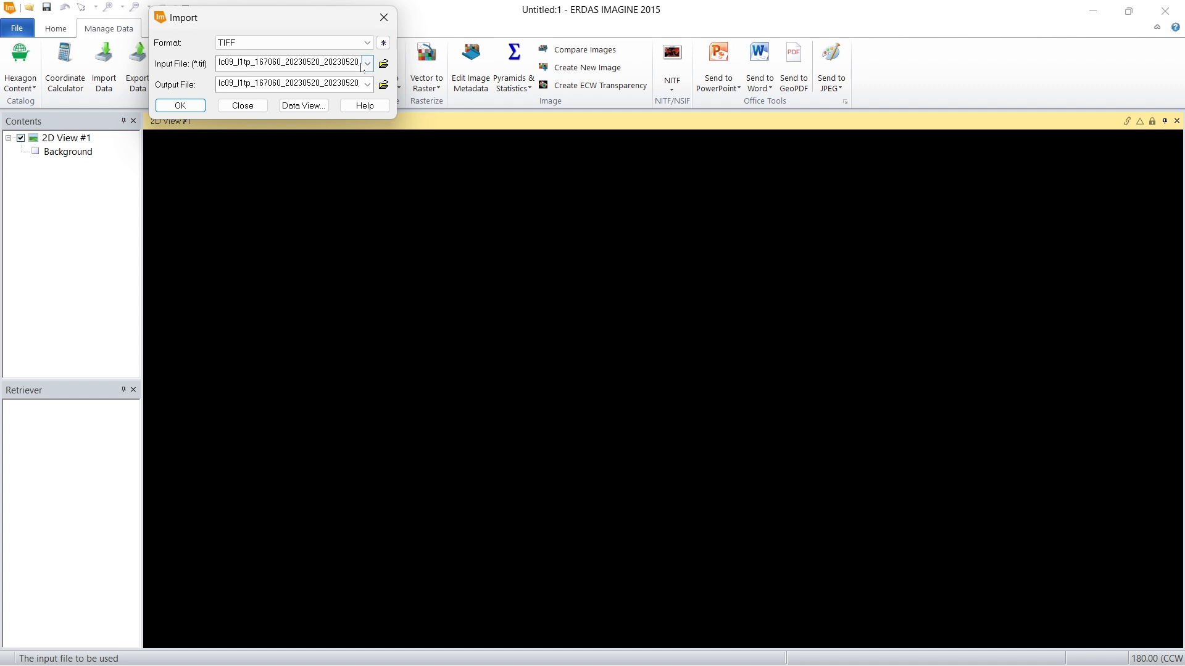
Step: Set the import's output file to b1.img in the raw landsat 9 folder on drive E:
left_click_drag(221, 63, 366, 63)
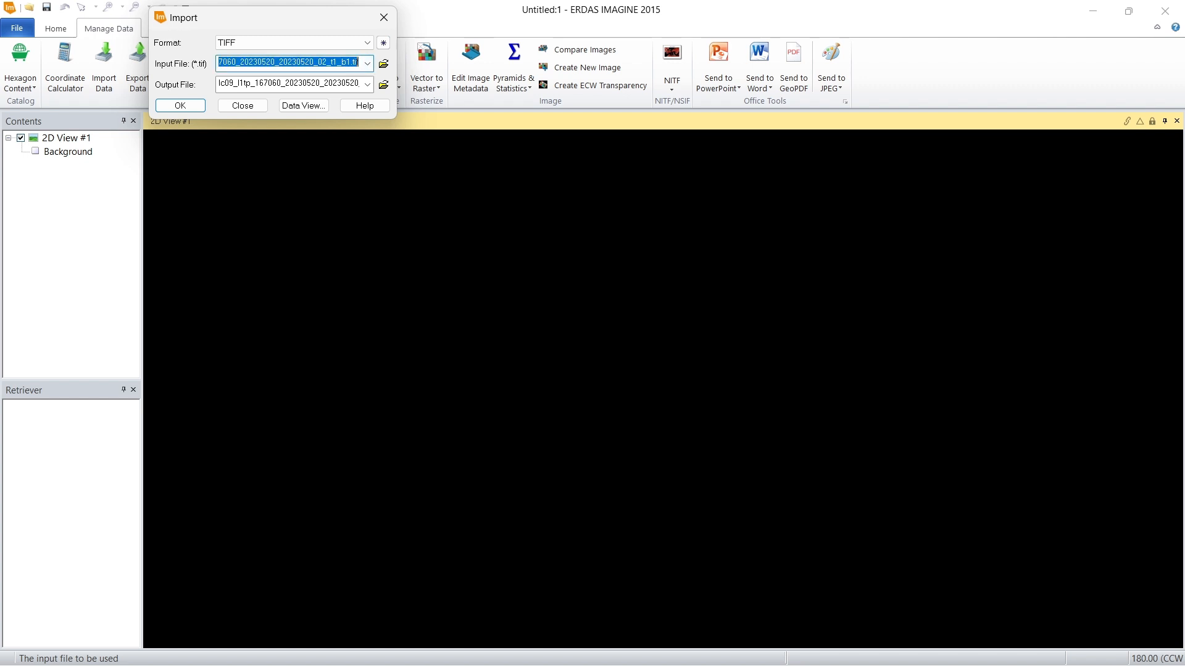
key("Tab")
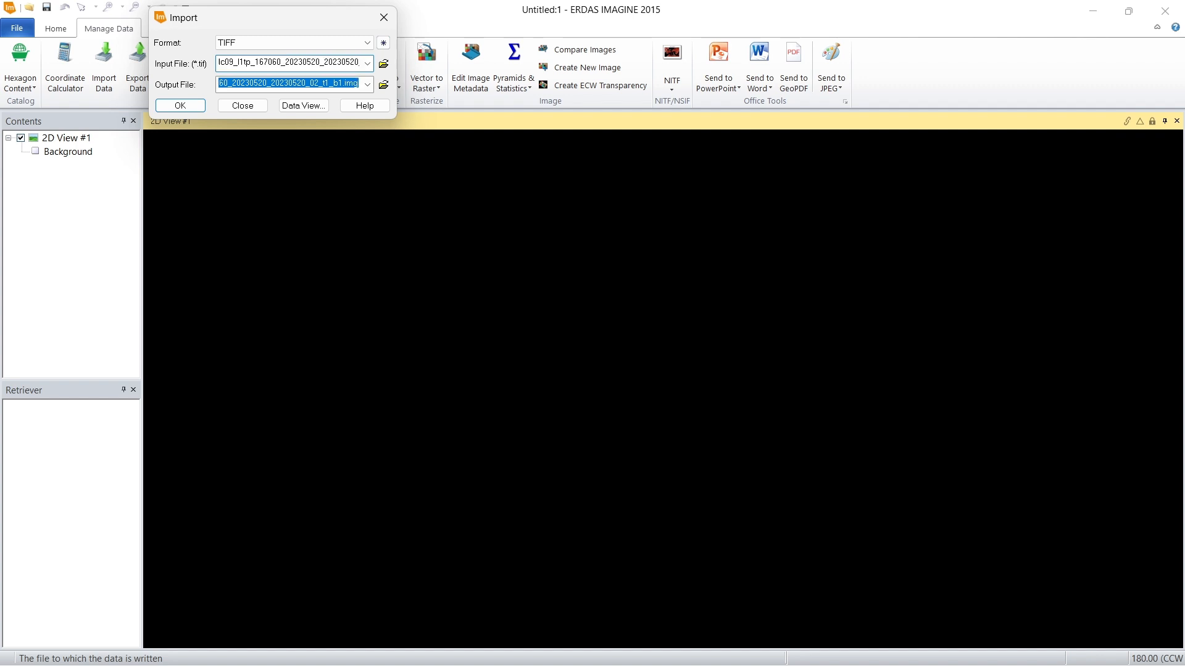
left_click_drag(334, 83, 361, 85)
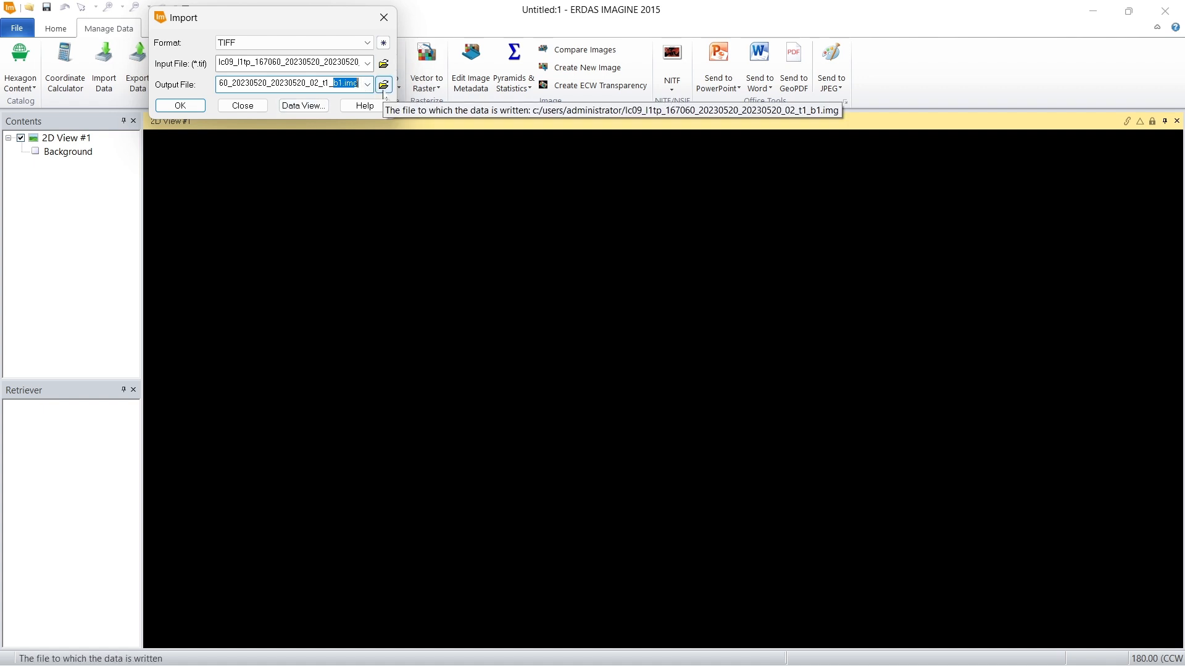
left_click(383, 85)
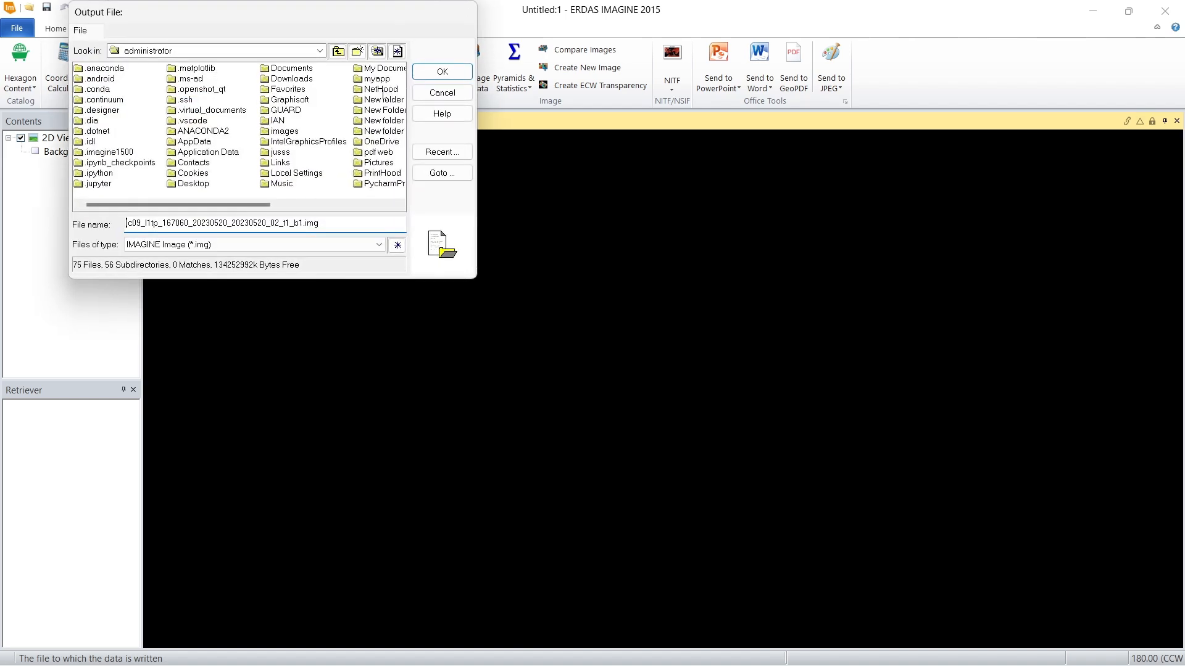
left_click(319, 51)
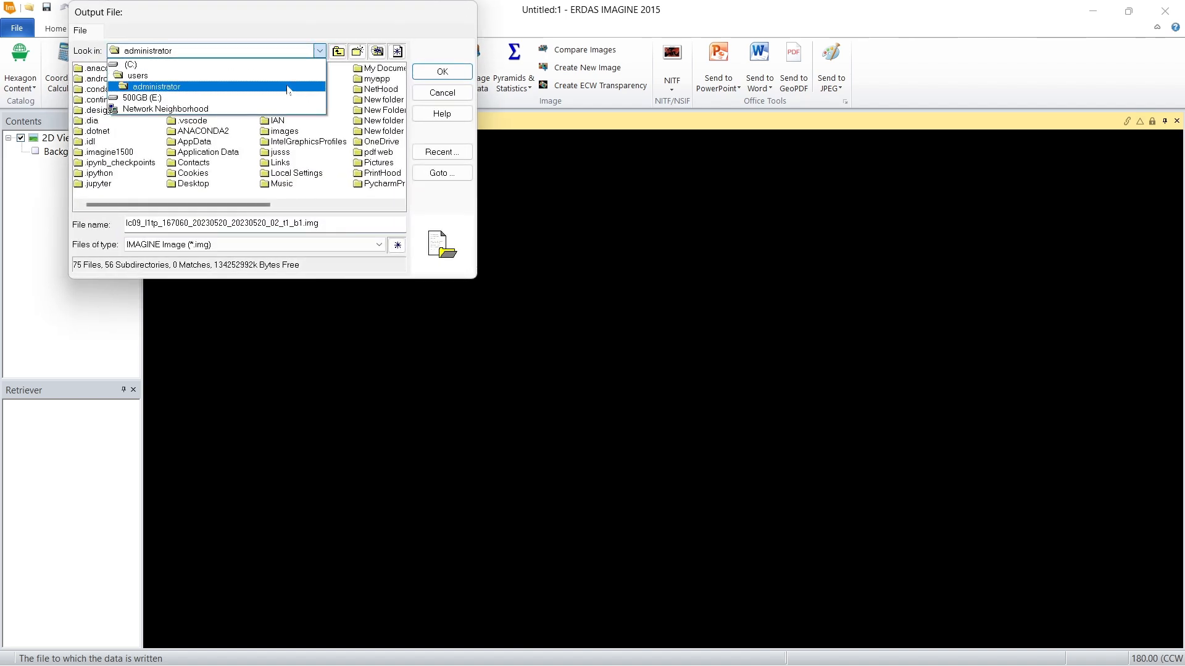
left_click(281, 99)
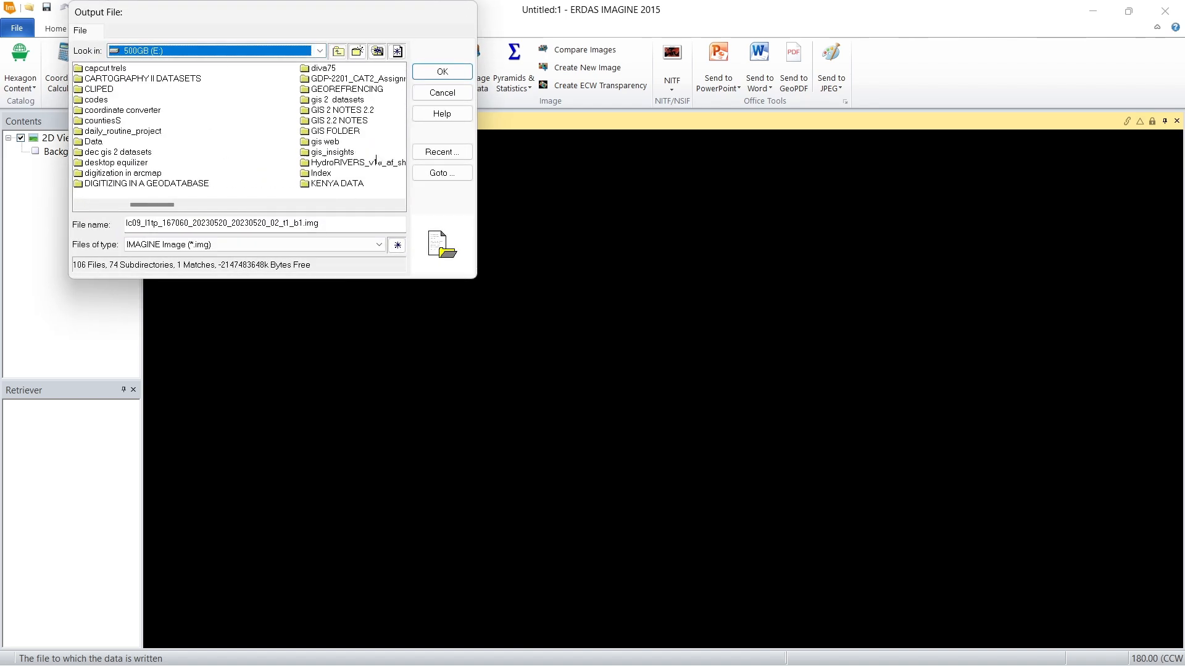
scroll(318, 146, "right", 1)
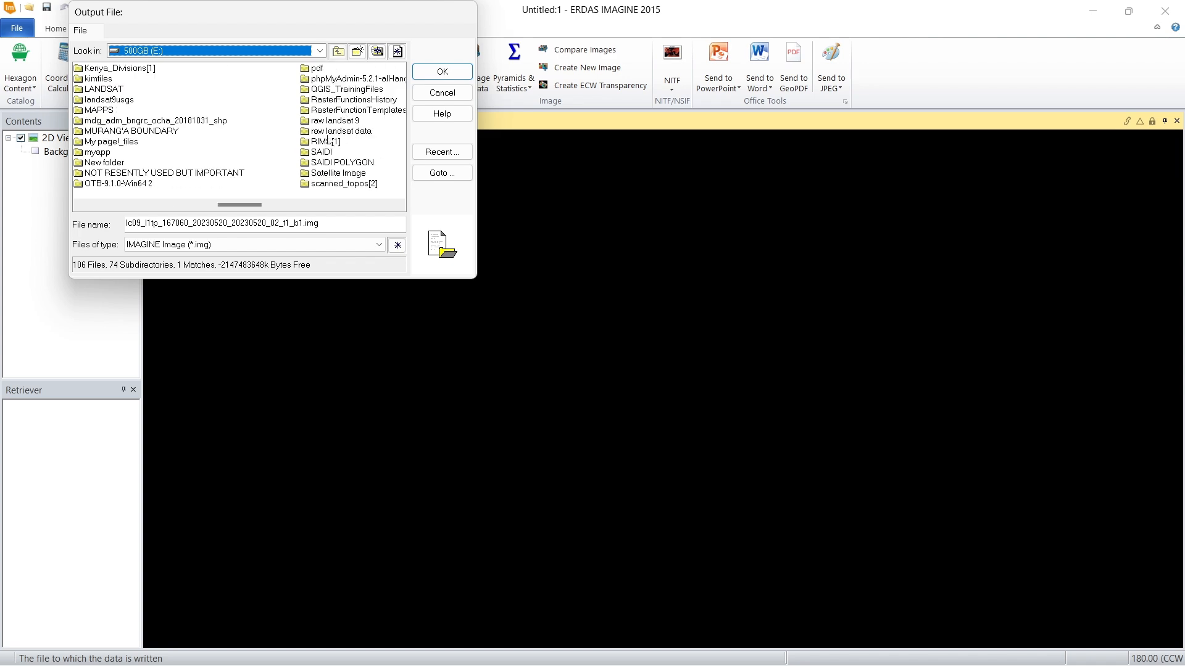
left_click(333, 121)
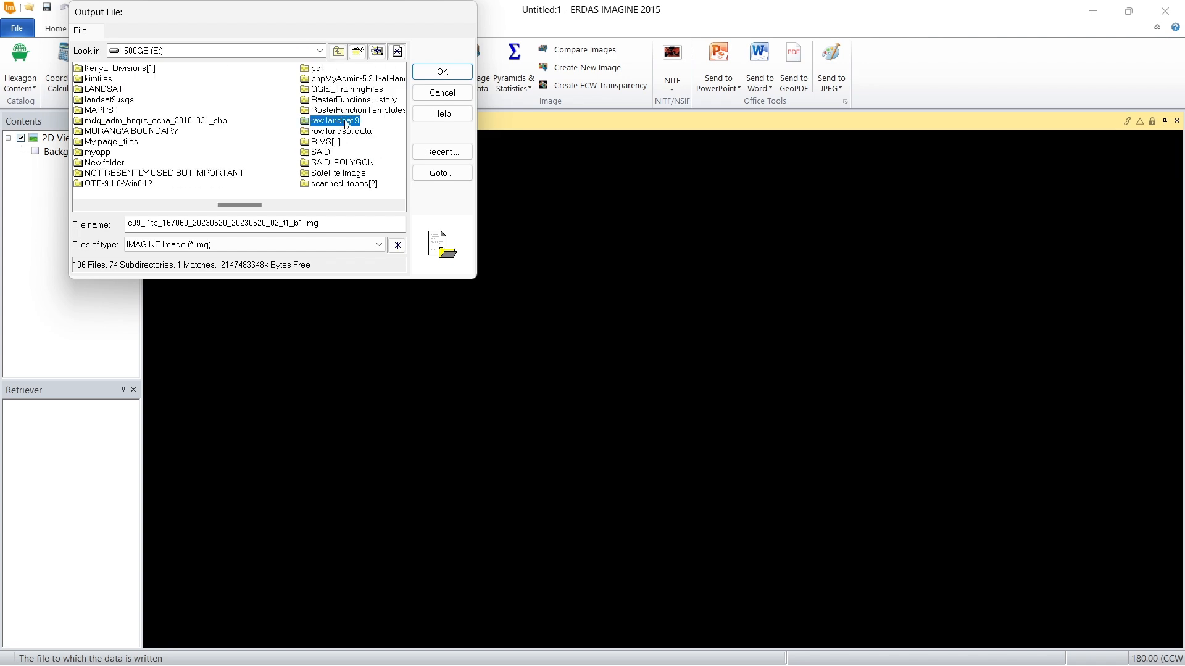
double_click(347, 125)
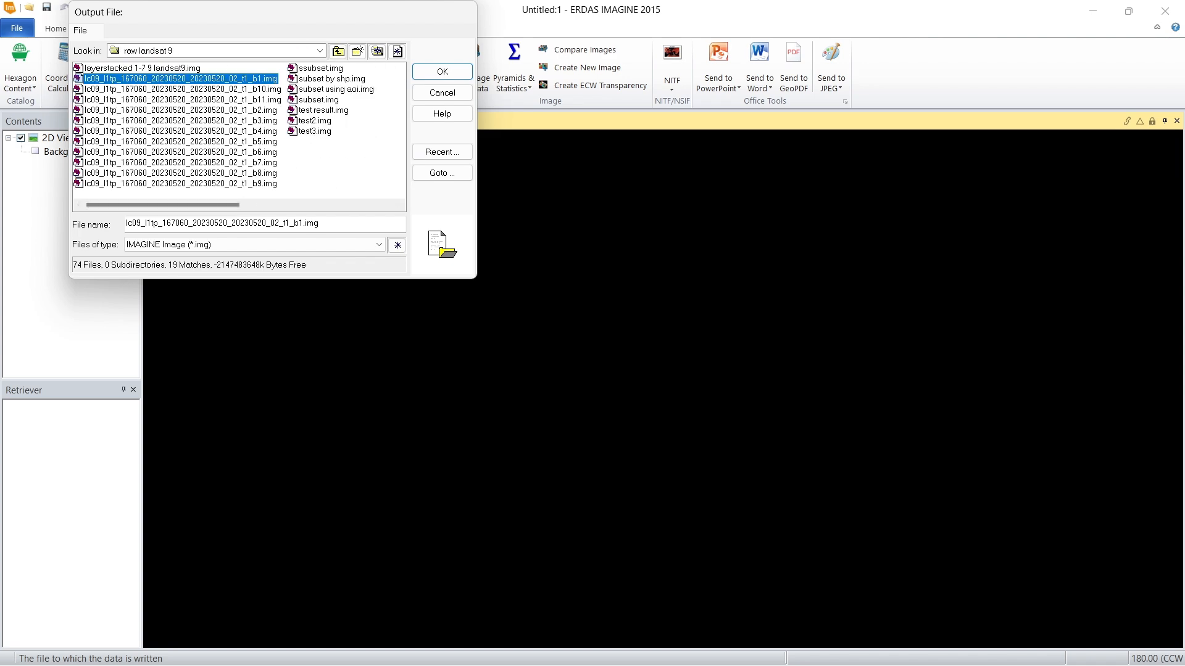
left_click_drag(295, 224, 126, 224)
key("BackSpace")
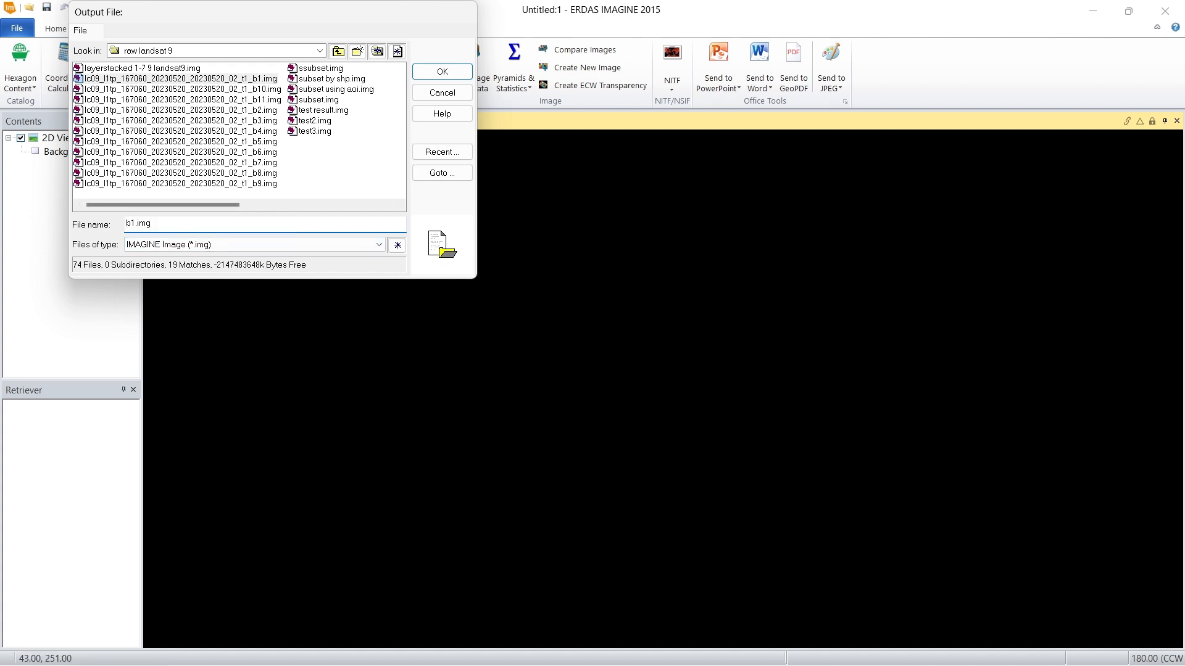
left_click(443, 71)
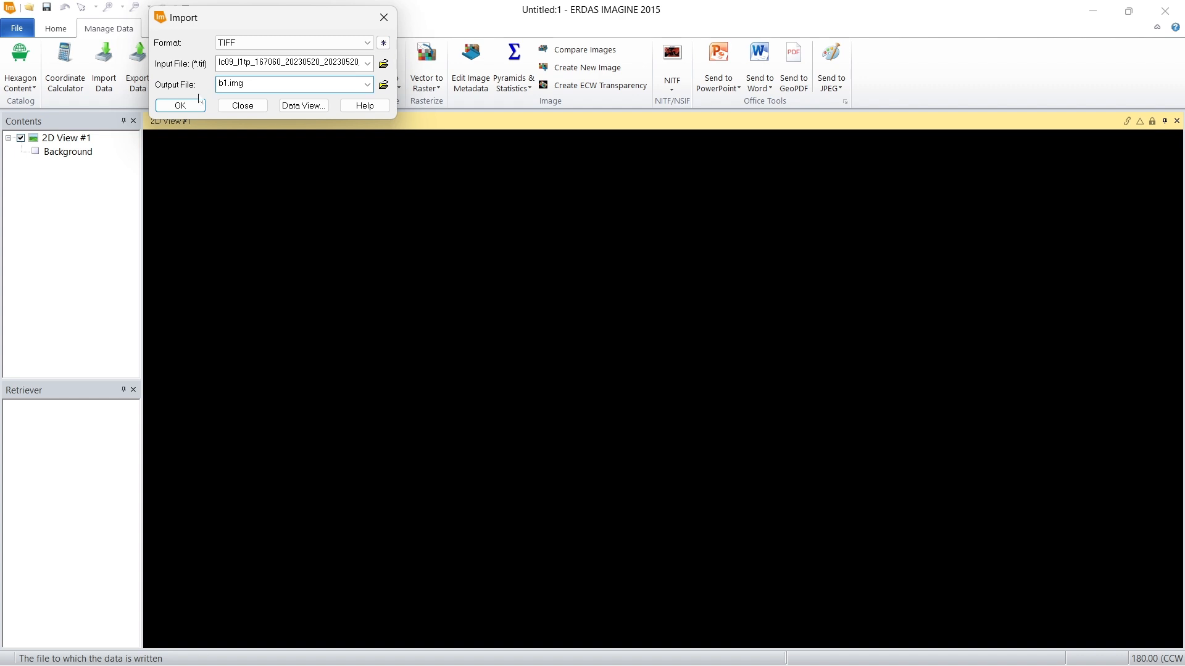
Step: Run the TIFF import of band 1 and dismiss the error message
left_click(180, 106)
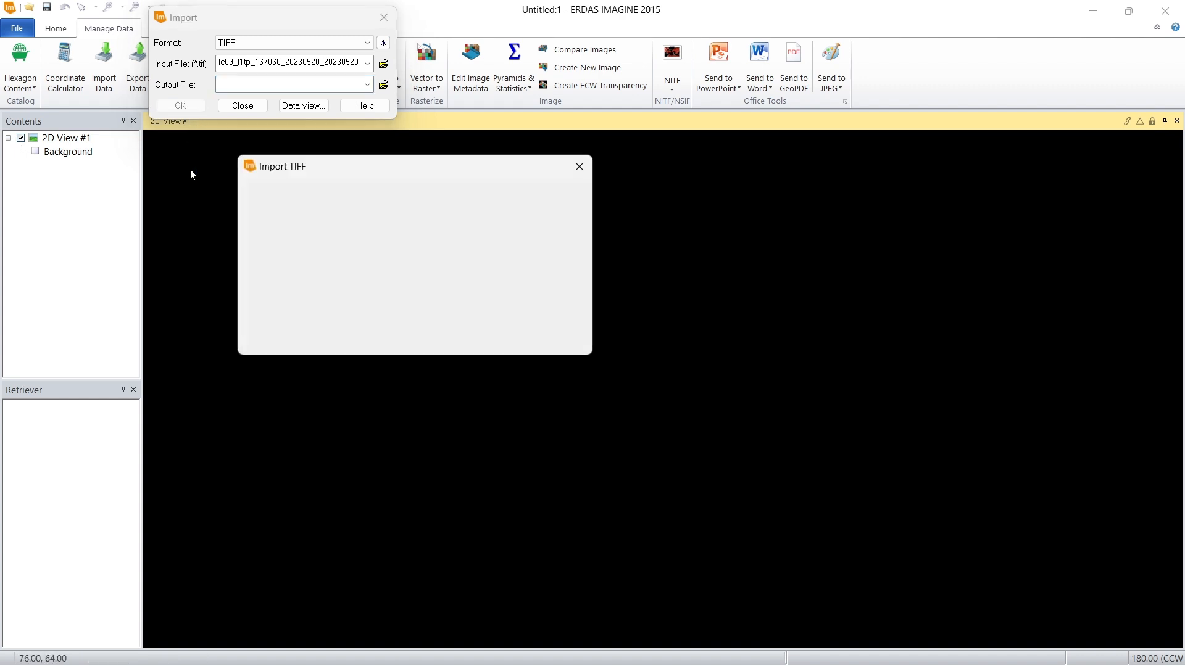
left_click(284, 298)
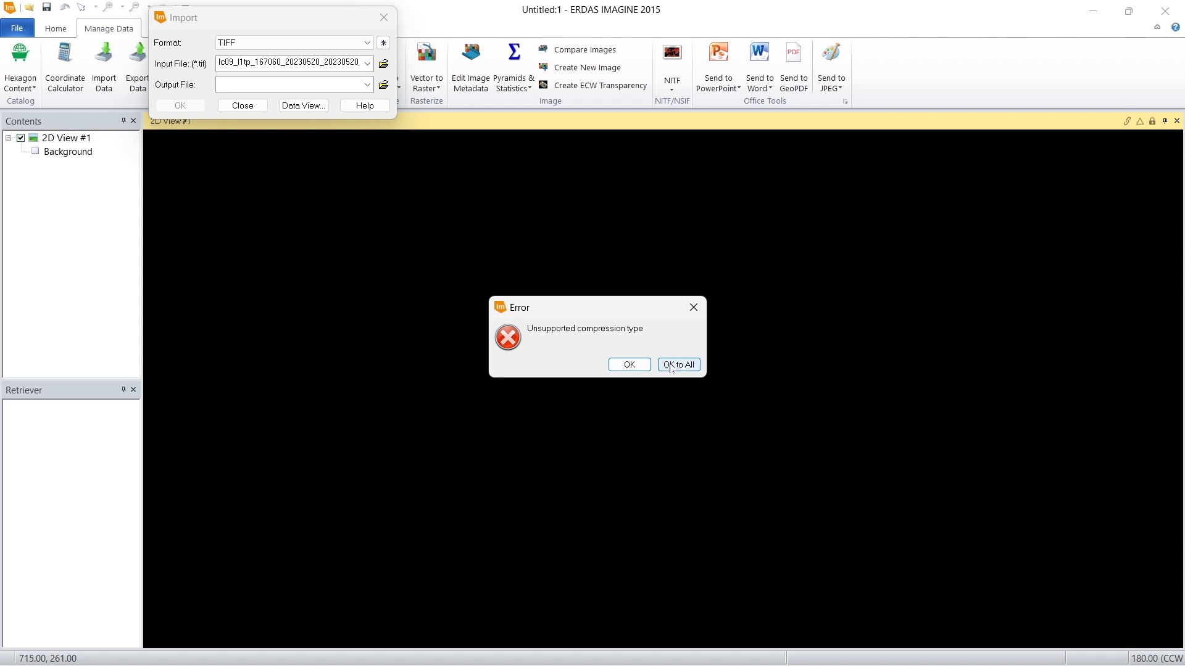
left_click(629, 364)
Step: Choose LC09_L1TP_167060_20230520_20230520_02_T1_B2.TIF as the input file for the next import
left_click(383, 63)
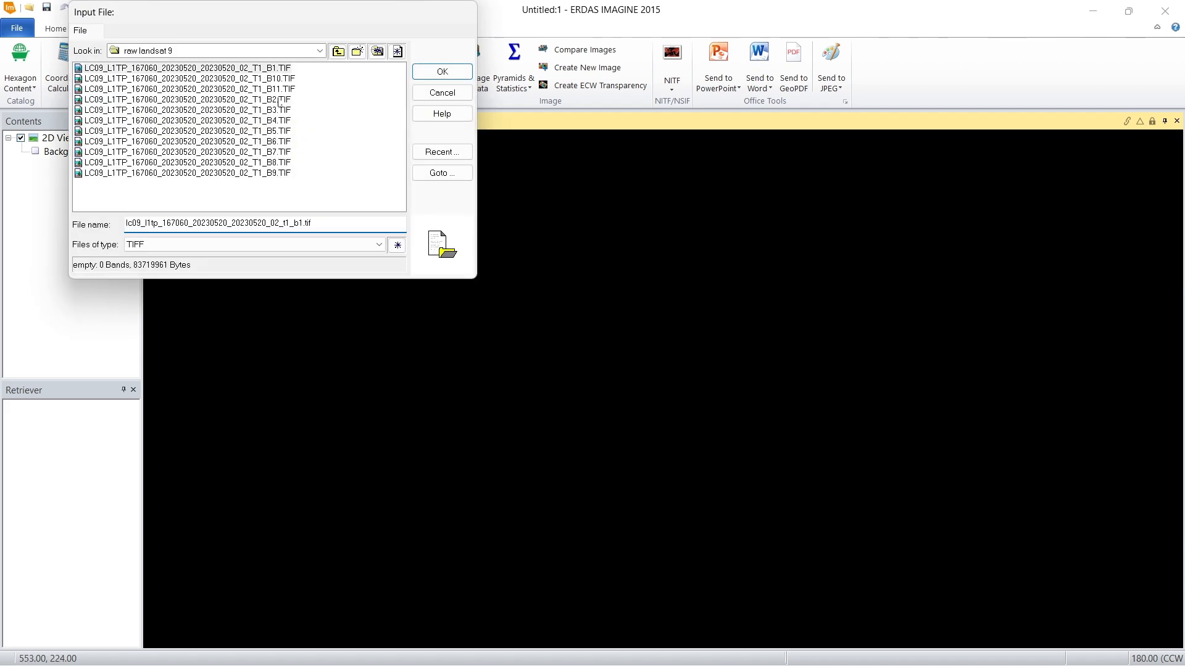
left_click(280, 99)
left_click(450, 73)
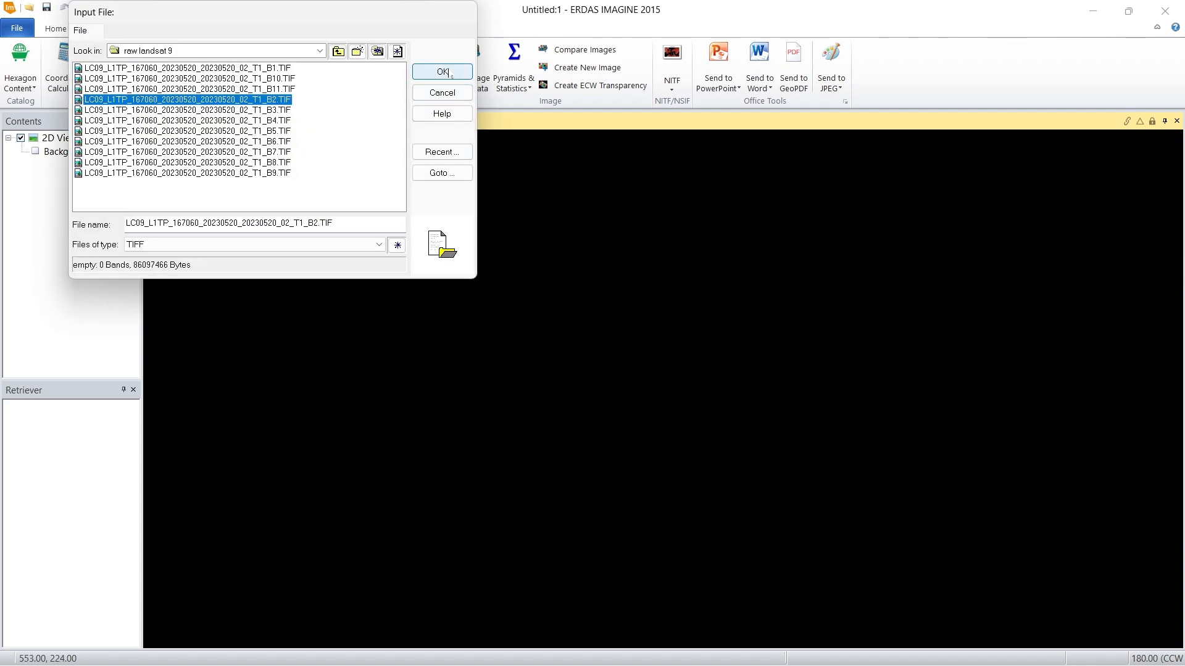
Step: Delete the existing default band 2 output file and set the output file to b2.img in the raw landsat 9 folder
left_click(336, 132)
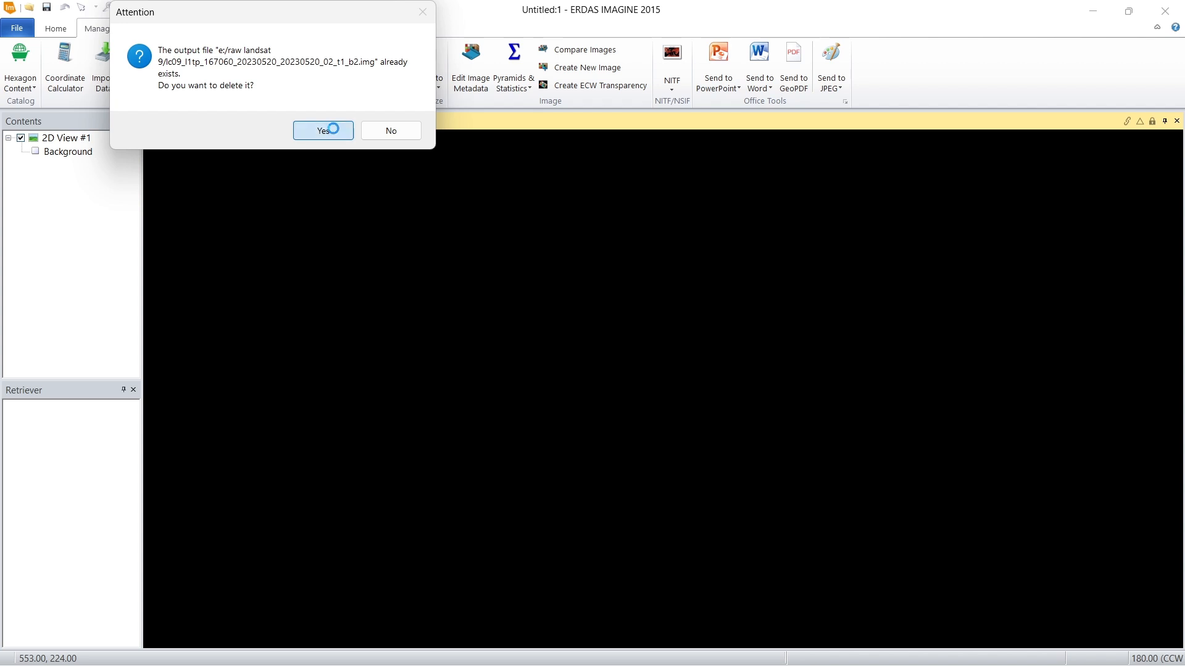
left_click(383, 87)
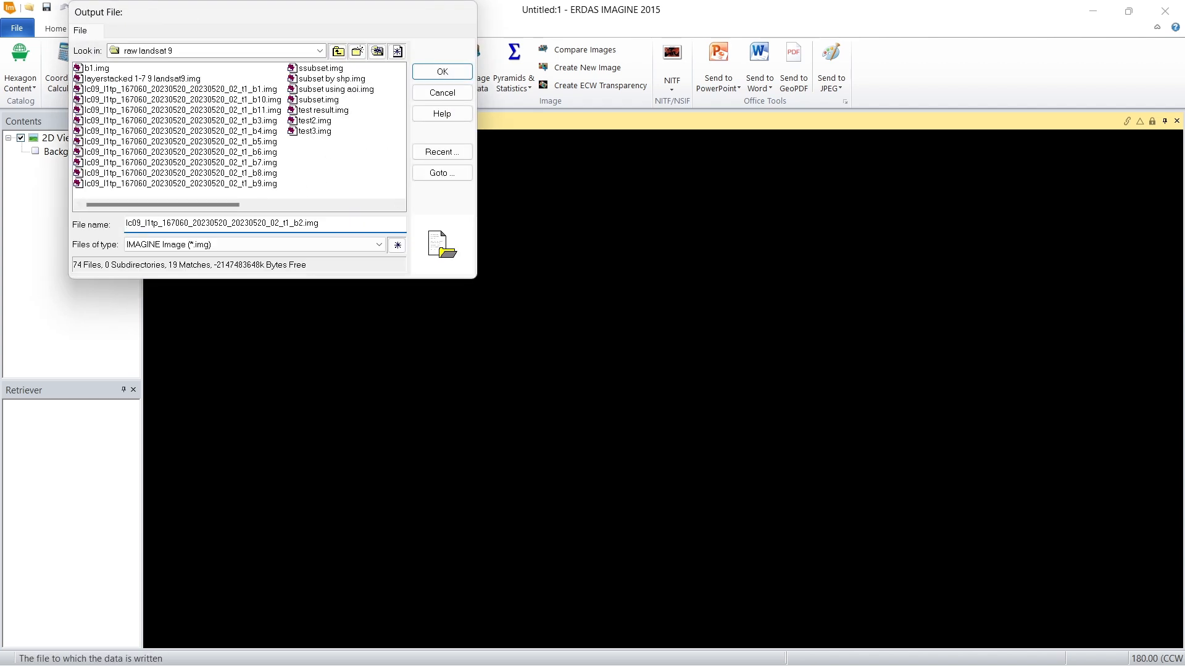
left_click_drag(295, 224, 127, 223)
key("BackSpace")
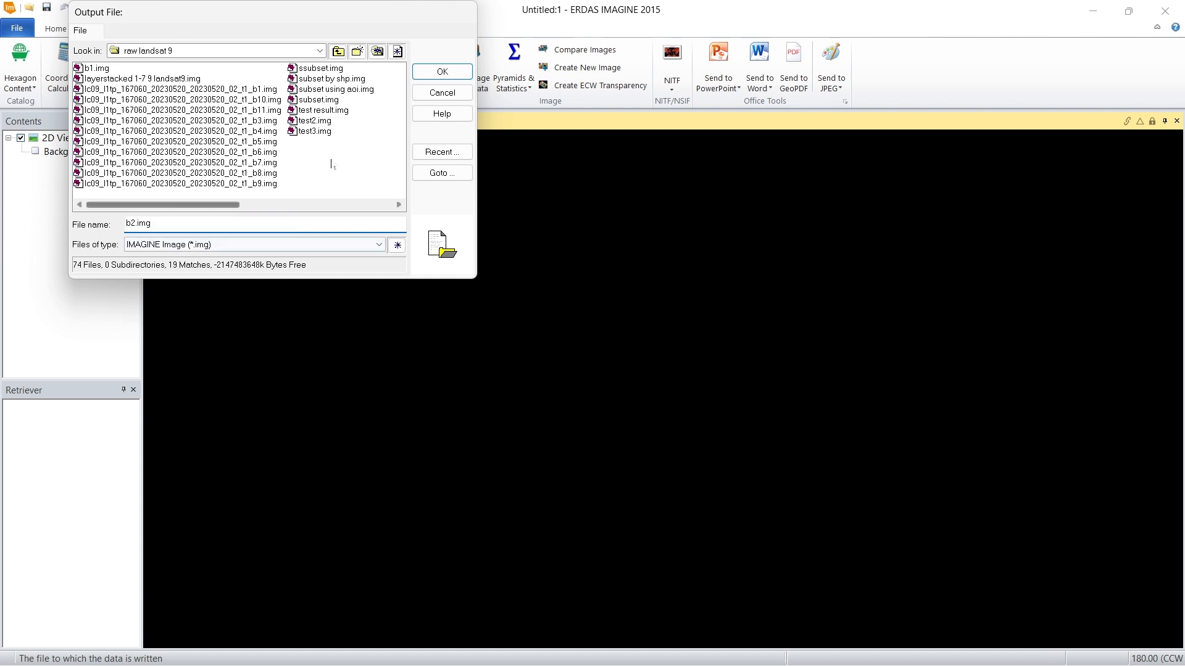
left_click(440, 73)
Step: Run the TIFF import of band 2 and check its progress in the process list
left_click(180, 106)
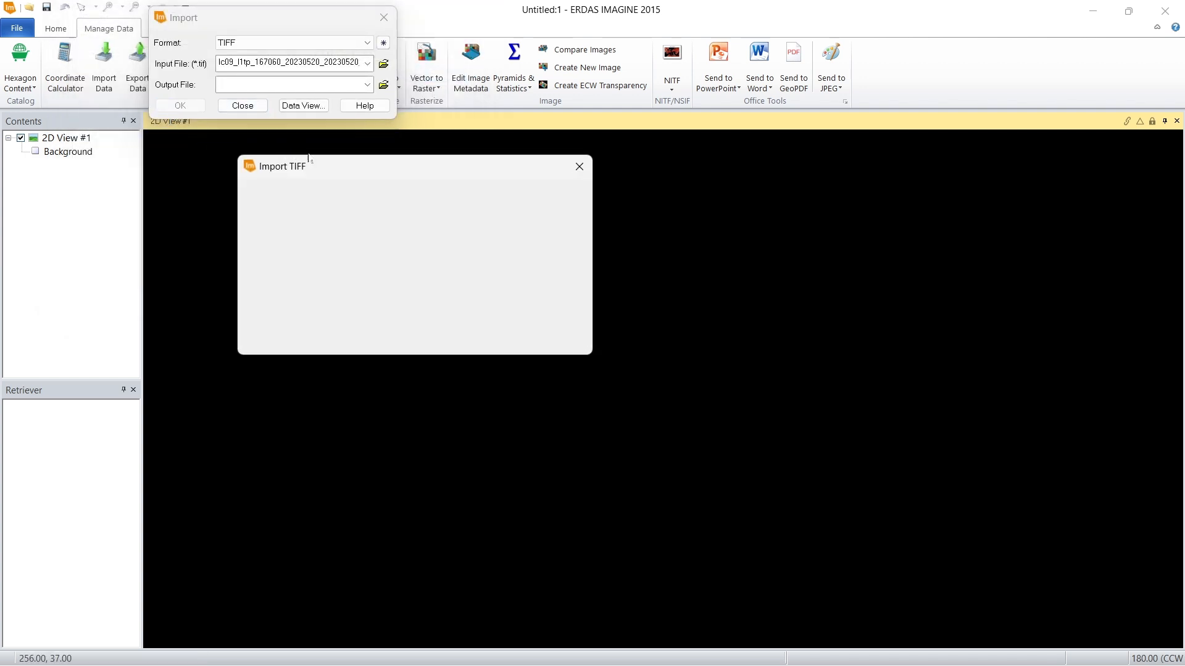
left_click(272, 298)
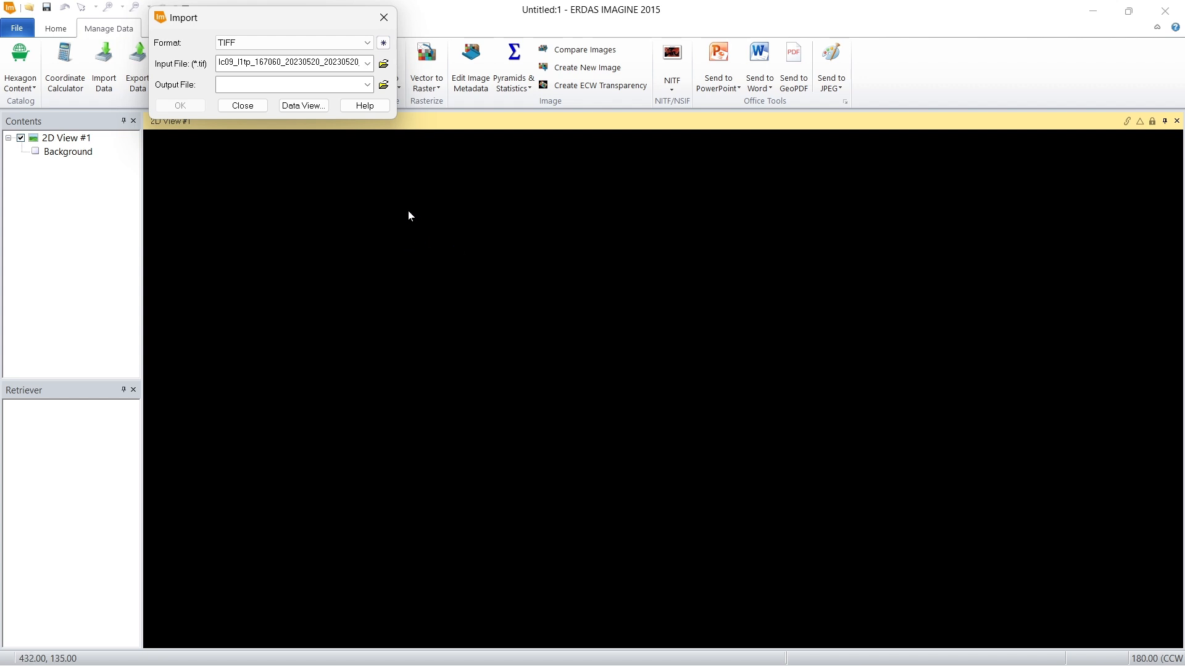
left_click(812, 649)
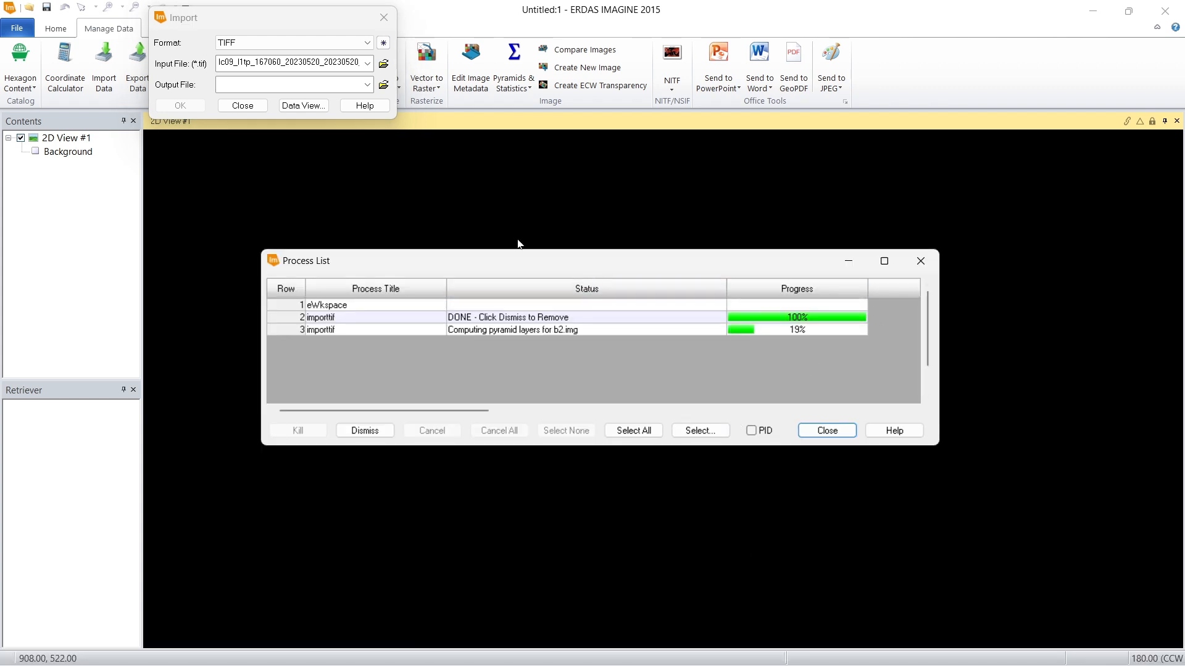
Step: Choose LC09_L1TP_167060_20230520_20230520_02_T1_B3.TIF as the input file and agree to delete the existing default band 3 output
left_click(384, 64)
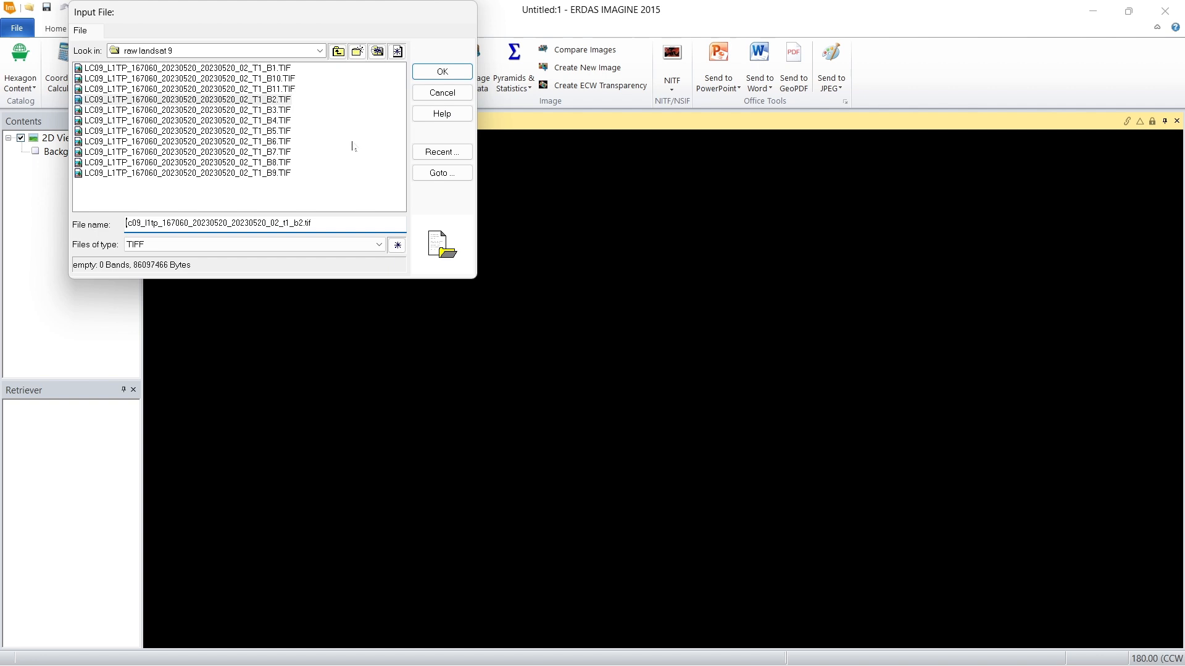
left_click(276, 110)
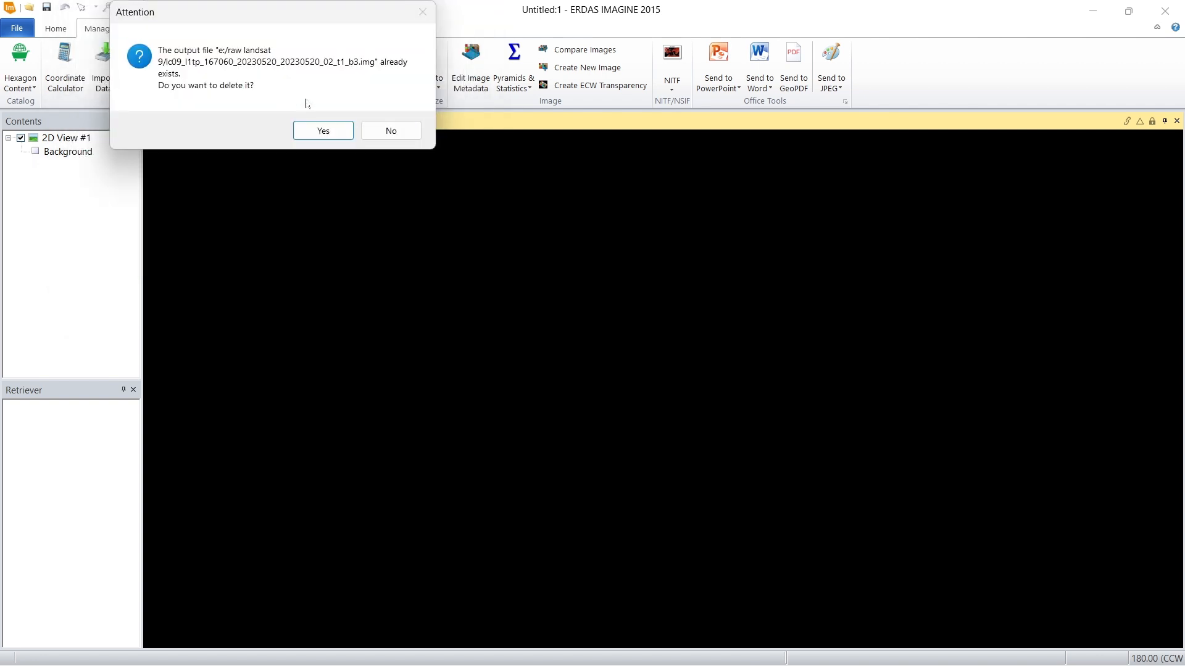
left_click(322, 132)
Step: Set the output file to b3.img in the raw landsat 9 folder and run the TIFF import of band 3
left_click(383, 85)
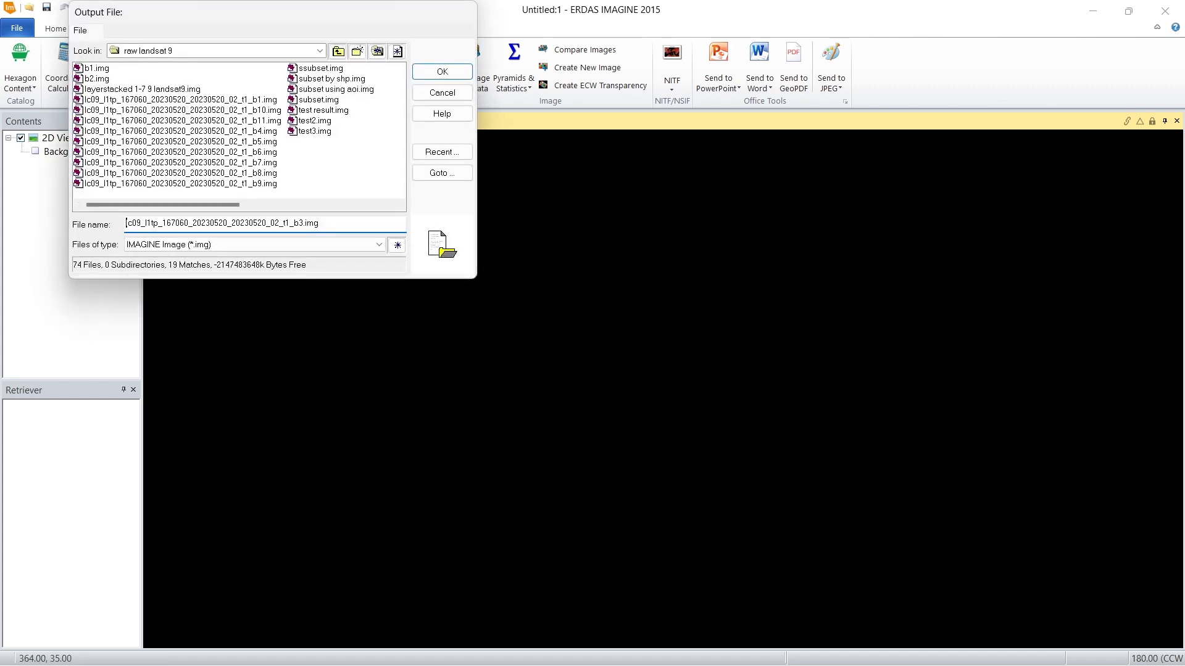
left_click_drag(295, 223, 126, 224)
key("BackSpace")
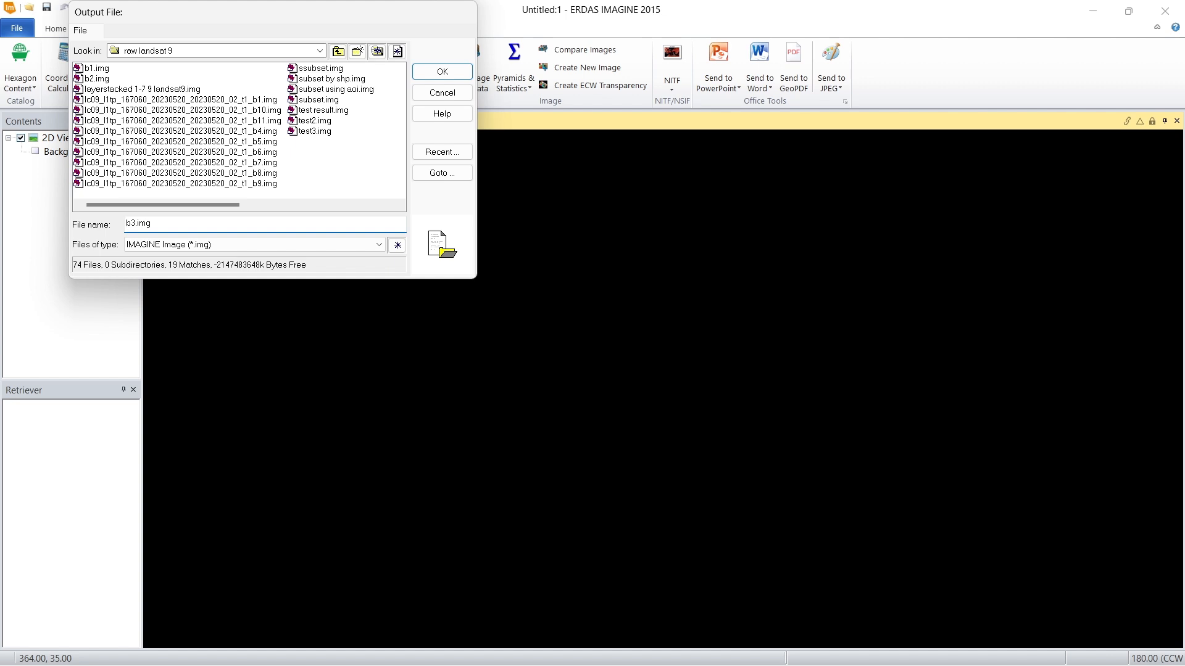
left_click(443, 72)
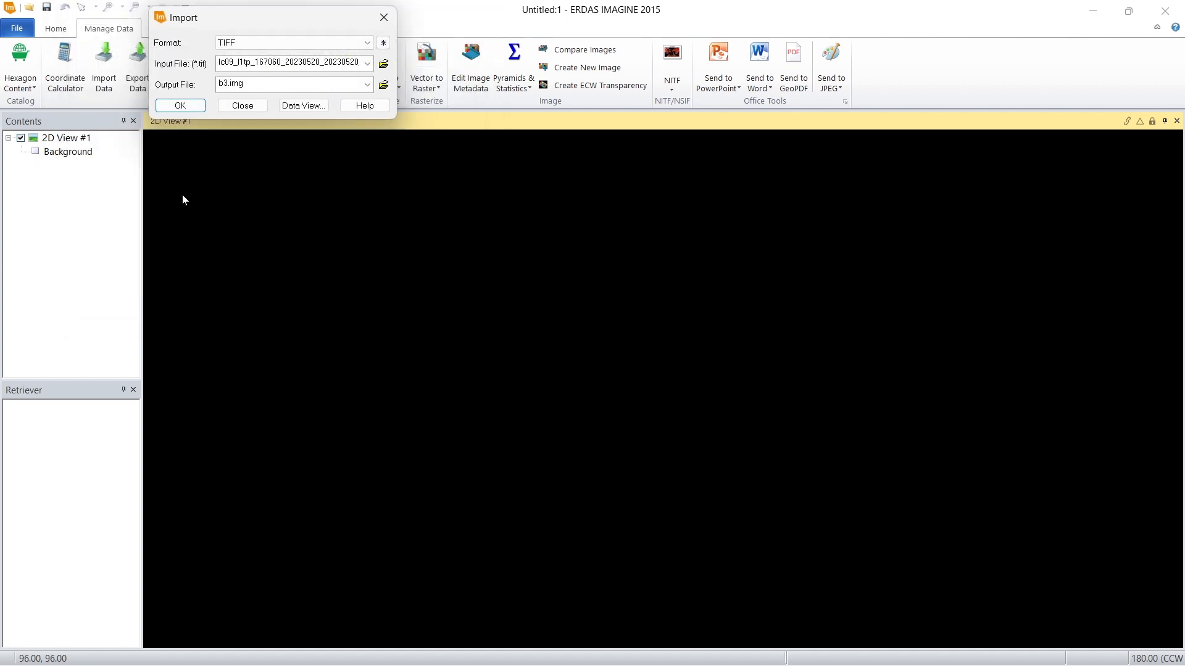
left_click(180, 105)
left_click(383, 64)
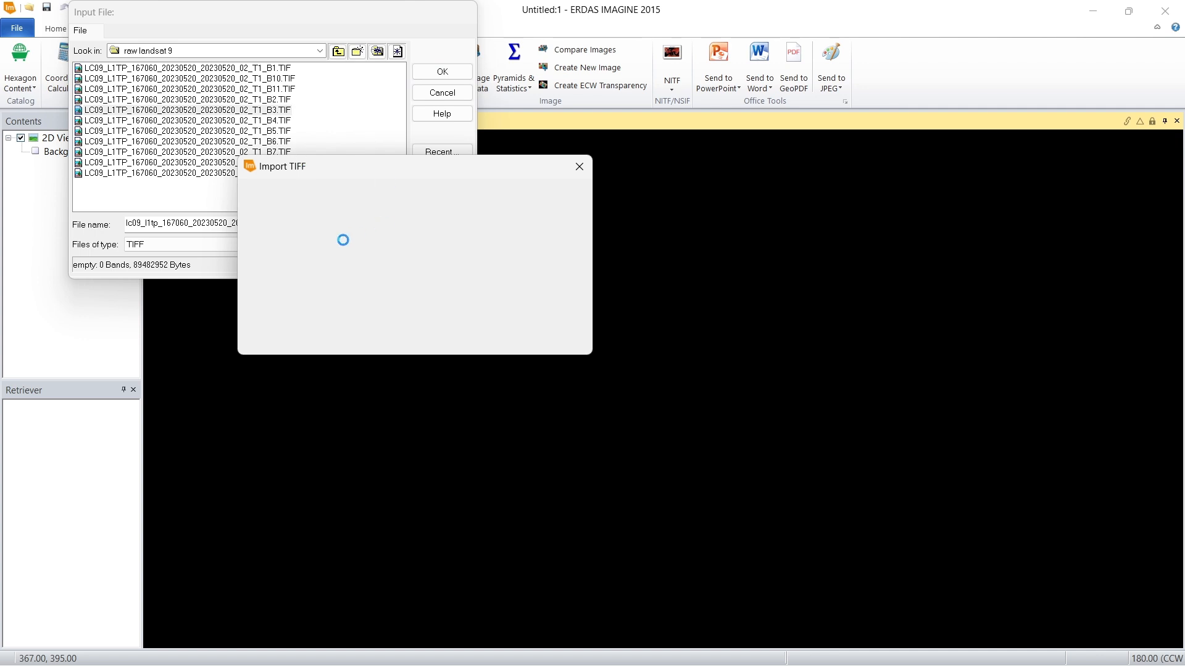
left_click(280, 297)
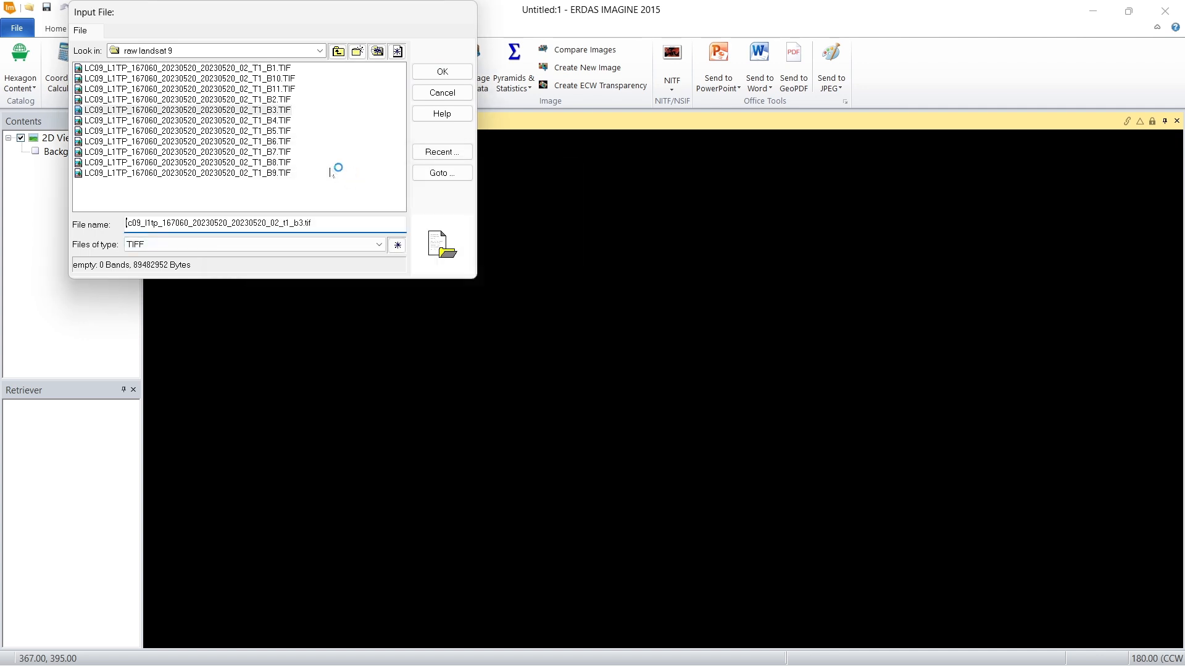
Step: Choose LC09_L1TP_167060_20230520_20230520_02_T1_B4.TIF as the input file and agree to delete the existing default band 4 output
left_click(282, 121)
left_click(440, 72)
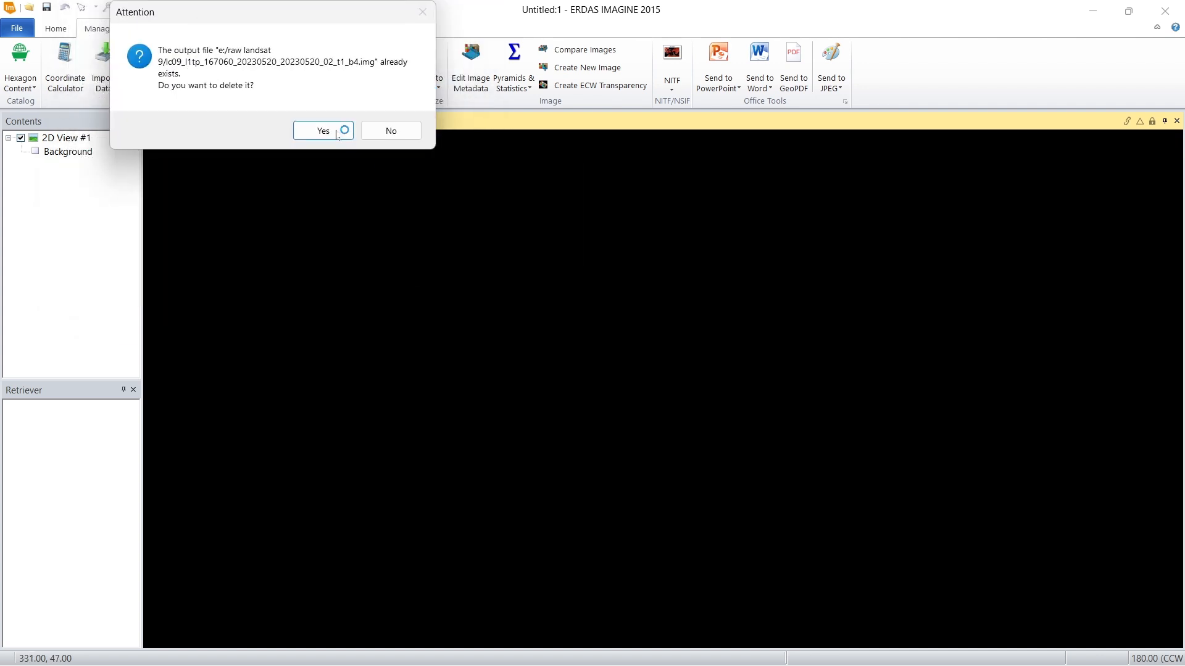
left_click(322, 130)
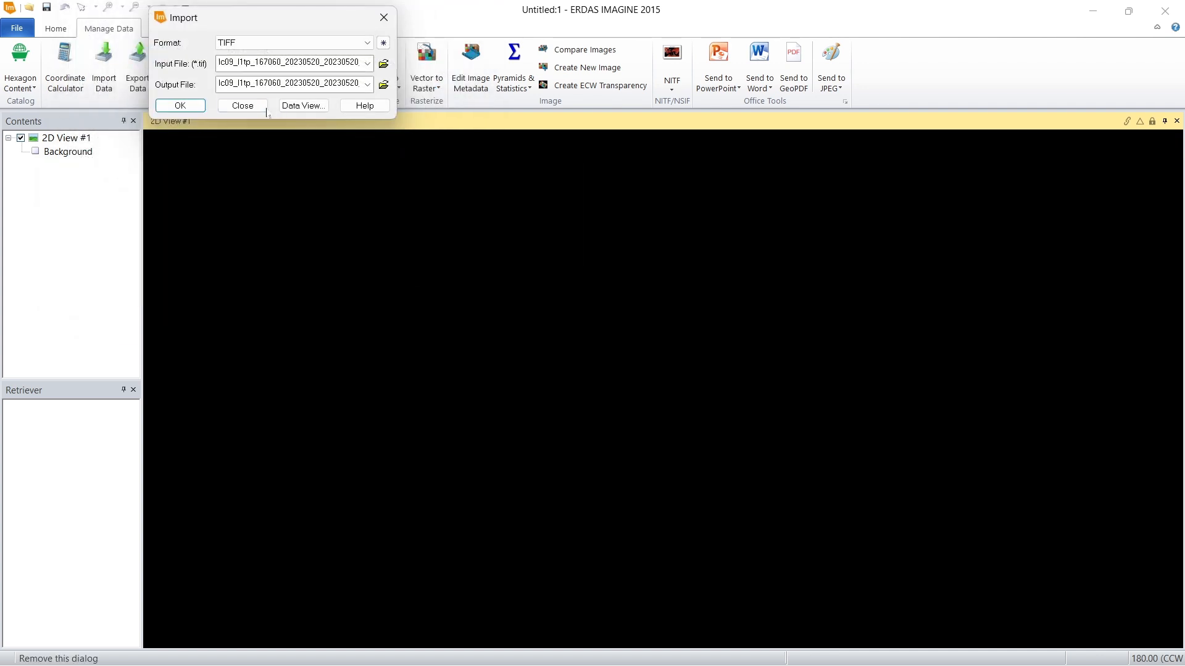
Step: Set the output file to b4.img in the raw landsat 9 folder and run the TIFF import of band 4
left_click(381, 85)
left_click_drag(294, 223, 127, 223)
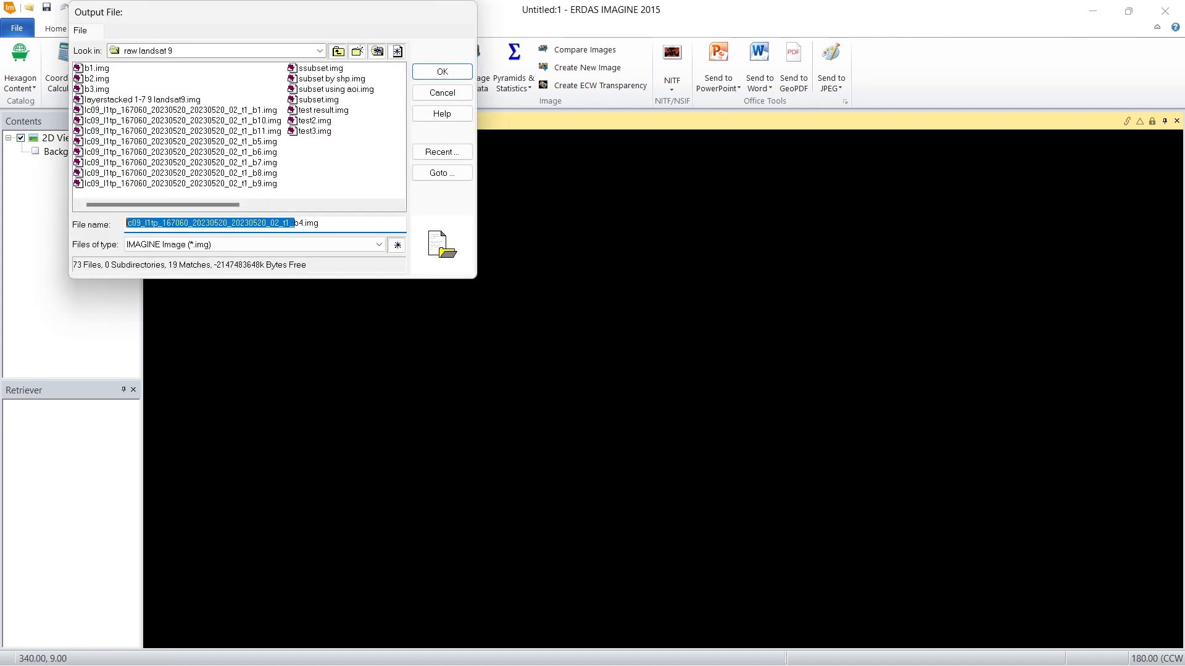
key("BackSpace")
left_click(441, 72)
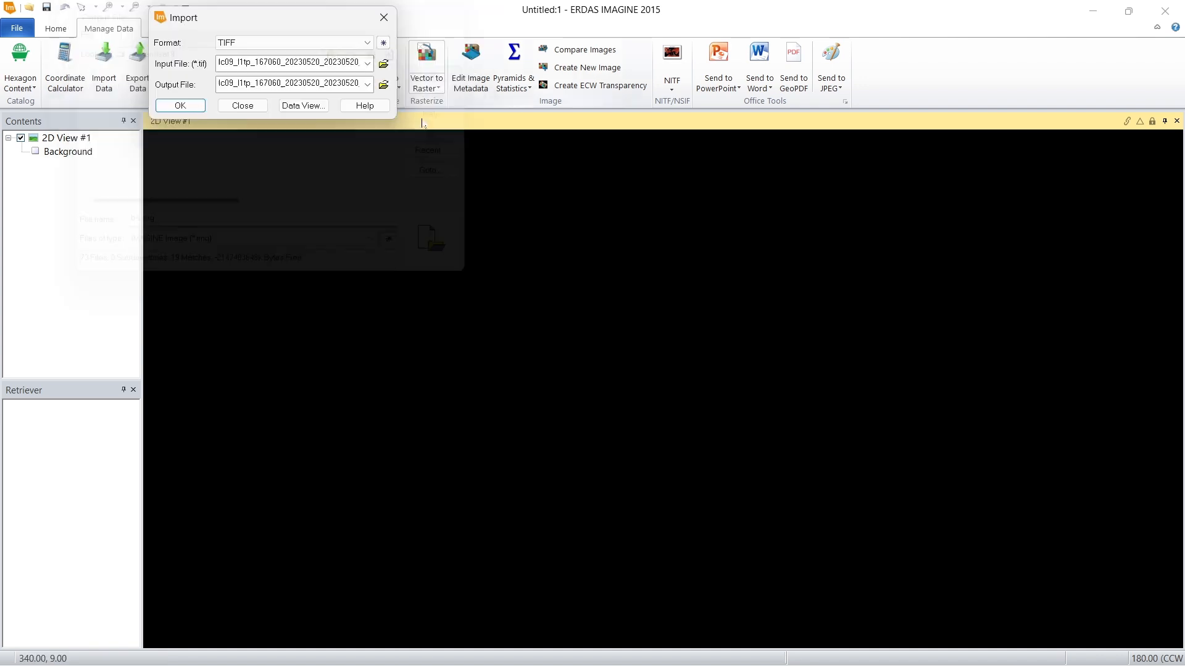
left_click(194, 104)
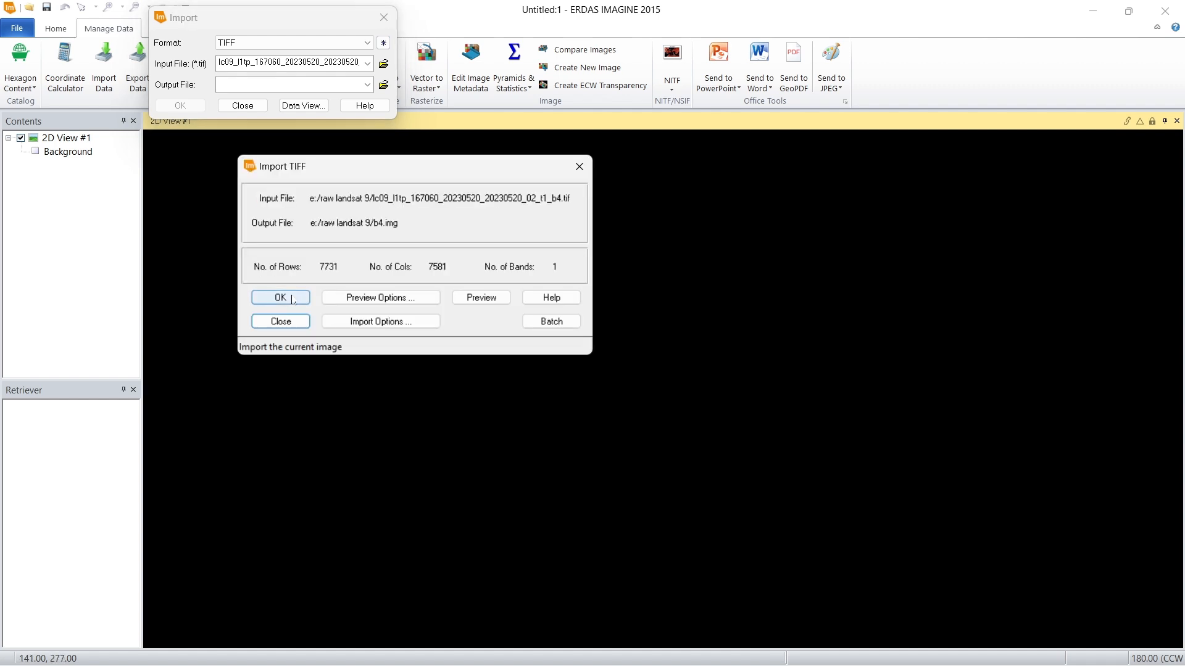
left_click(281, 295)
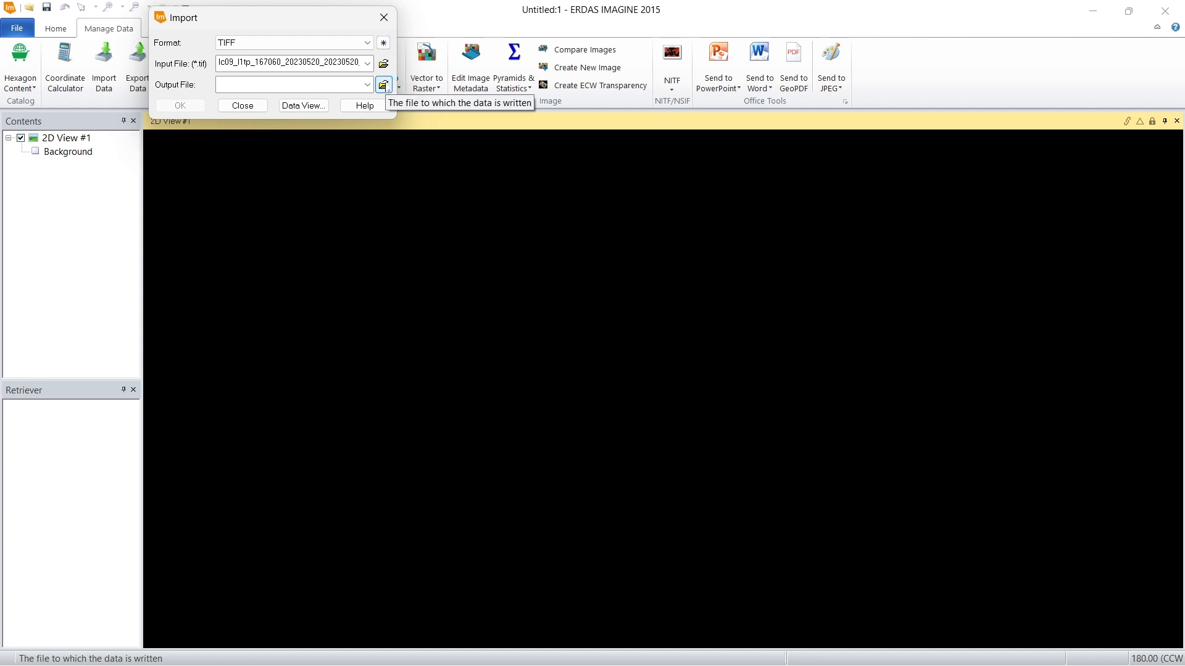
Step: Choose LC09_L1TP_167060_20230520_20230520_02_T1_B5.TIF as the input file and agree to delete the existing default band 5 output
left_click(383, 63)
left_click(284, 131)
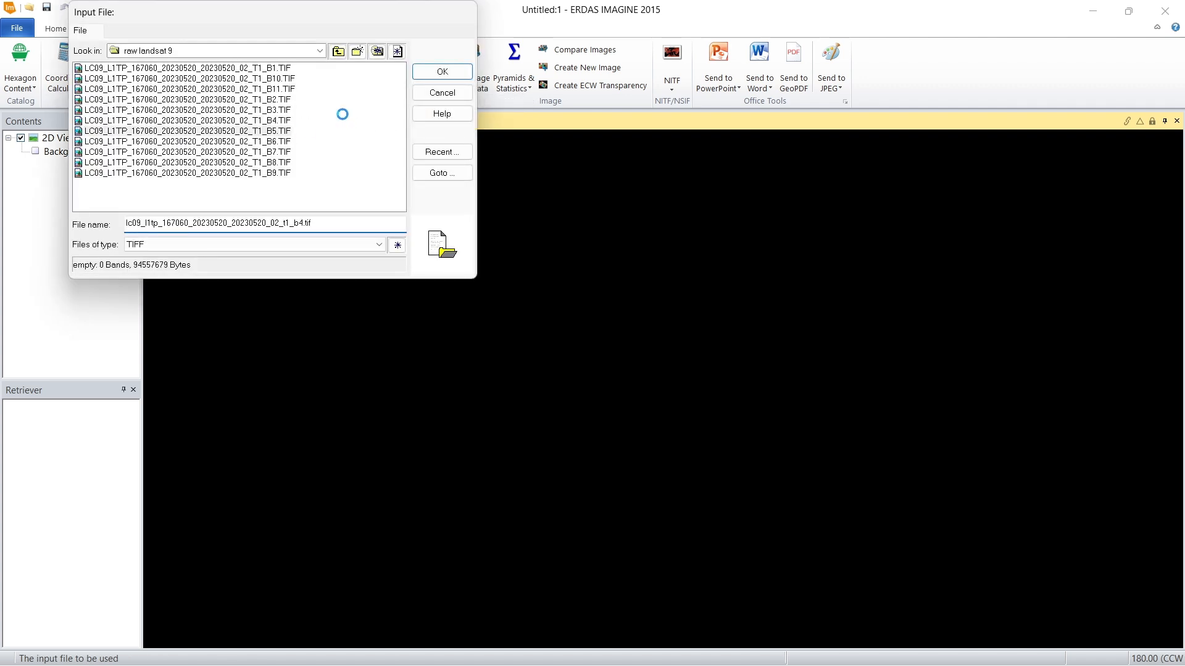
left_click(442, 73)
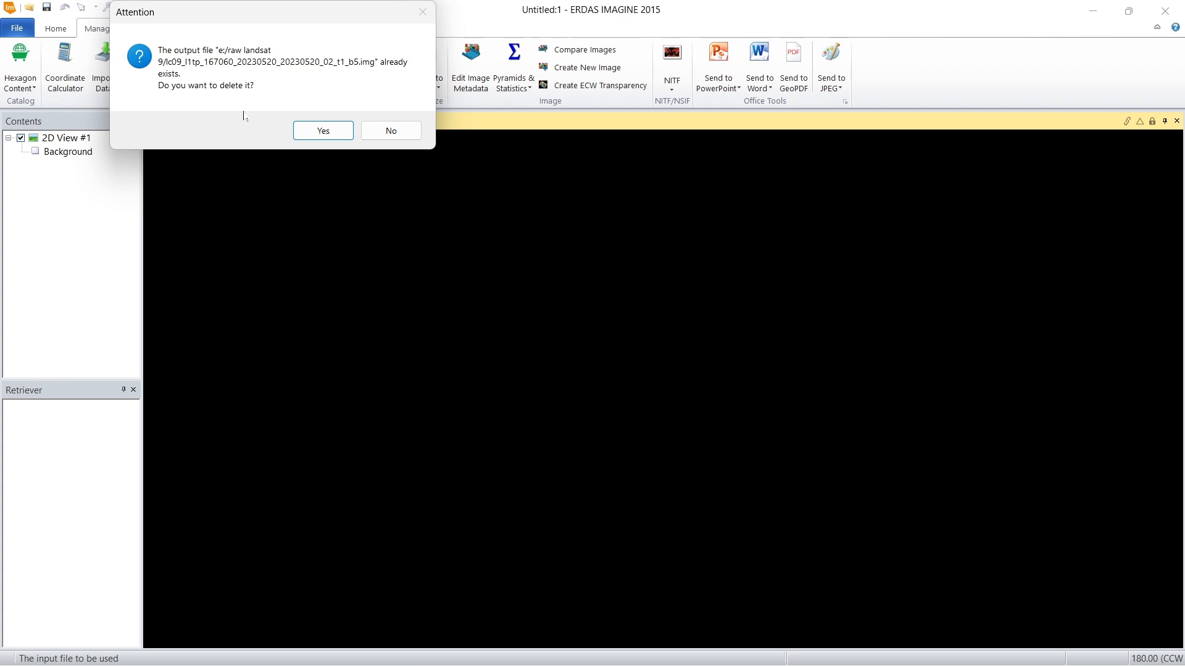
left_click(321, 130)
Step: Set the output file to b5.img in the raw landsat 9 folder and run the TIFF import of band 5
left_click(383, 85)
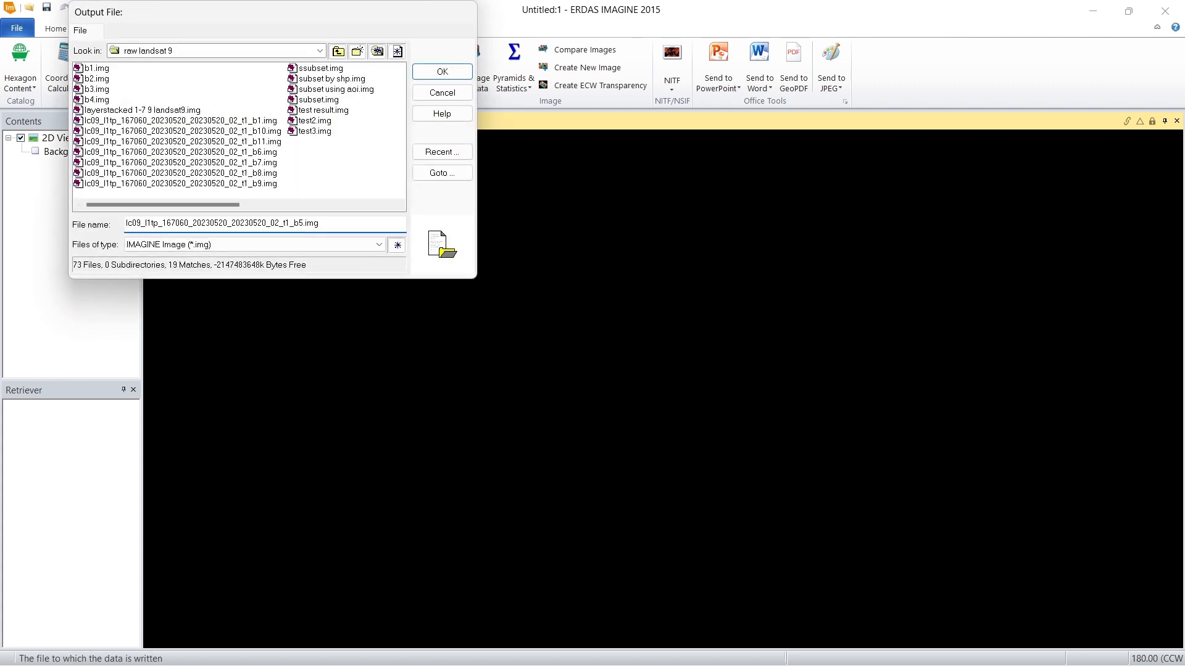
left_click_drag(127, 224, 290, 224)
key("BackSpace")
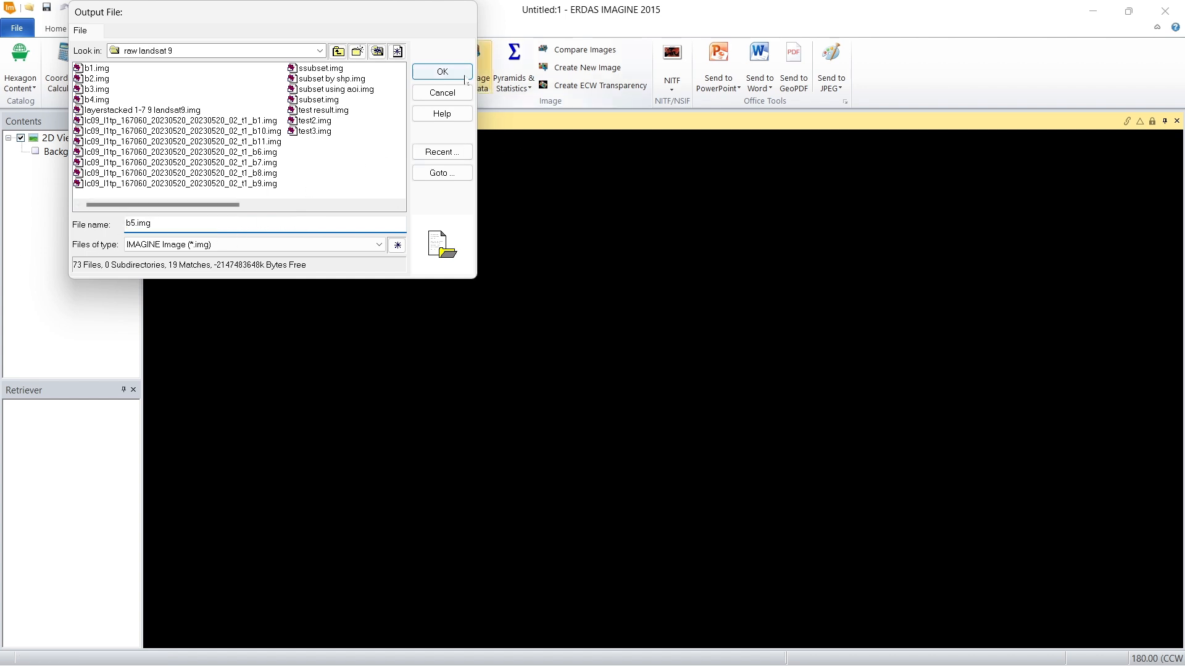
left_click(464, 76)
left_click(179, 105)
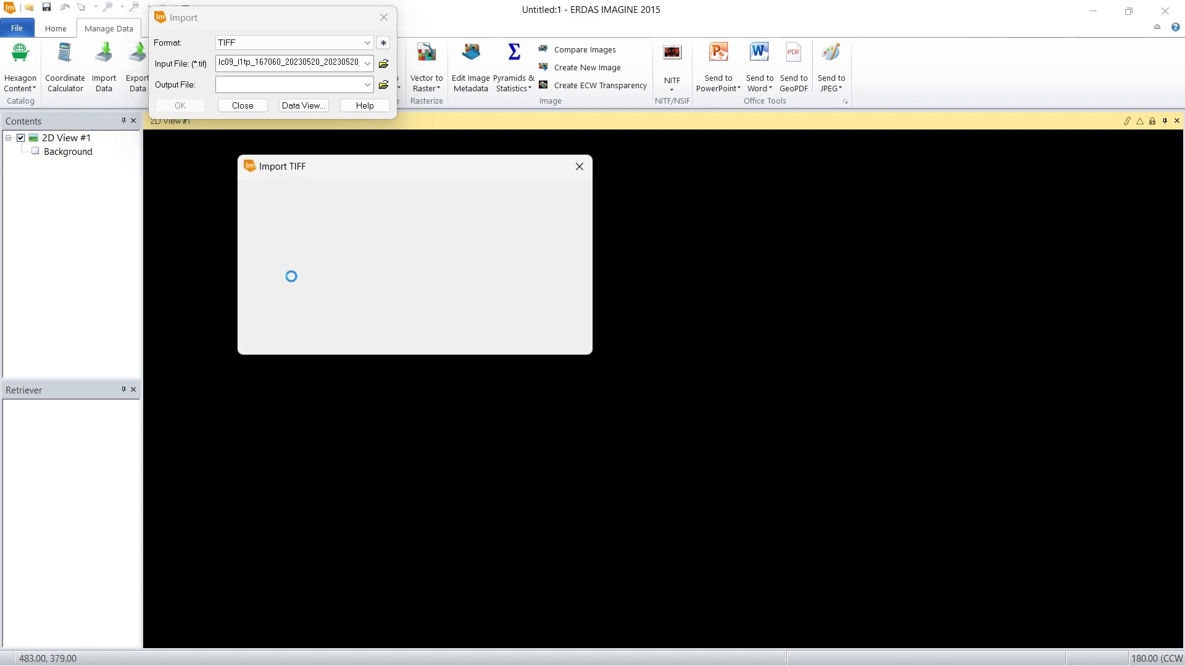
left_click(296, 299)
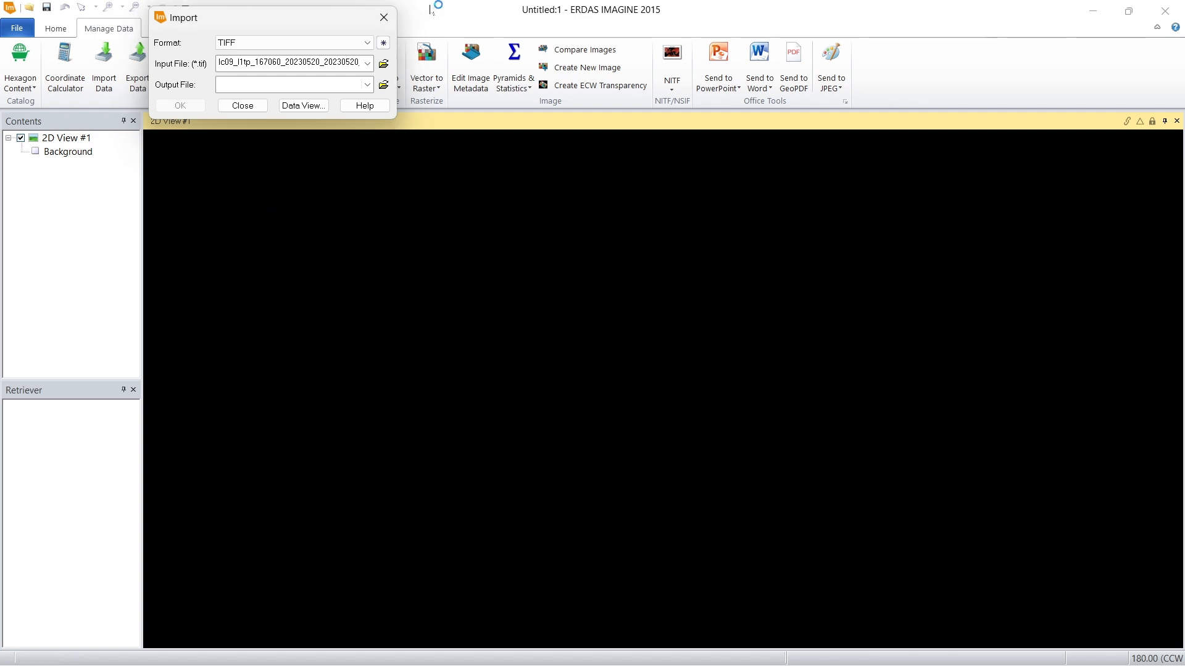
Step: Choose LC09_L1TP_167060_20230520_20230520_02_T1_B6.TIF as the input file and agree to delete the existing default band 6 output
left_click(383, 64)
double_click(279, 135)
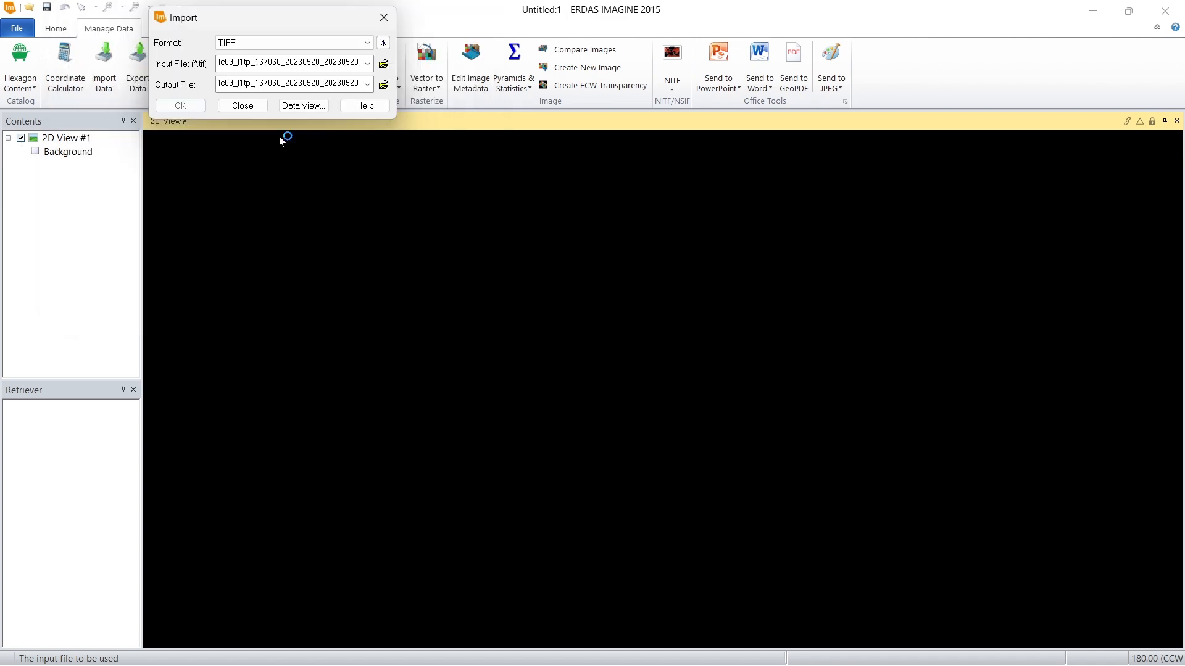
left_click(384, 64)
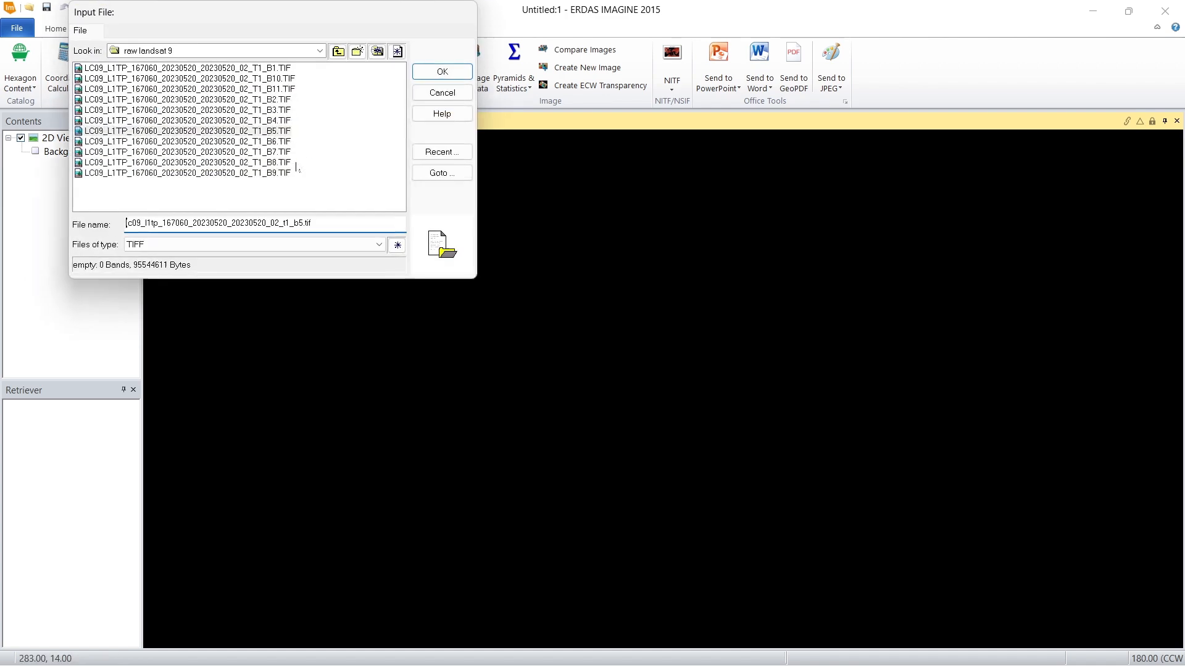
left_click(274, 142)
left_click(443, 71)
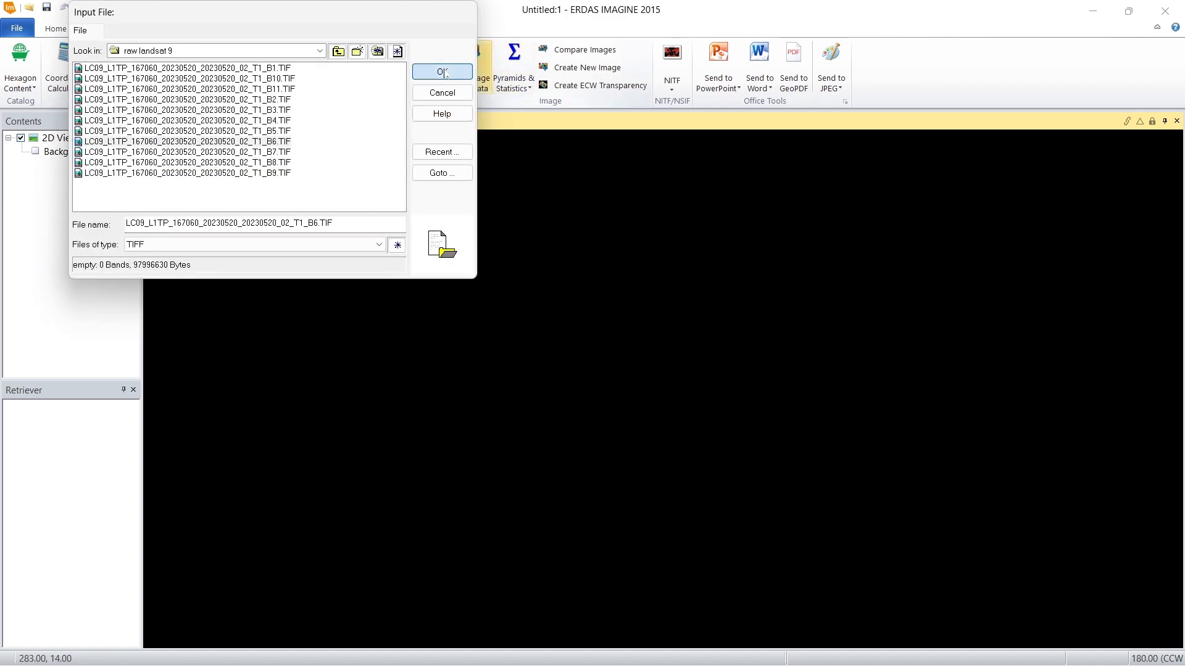
left_click(319, 130)
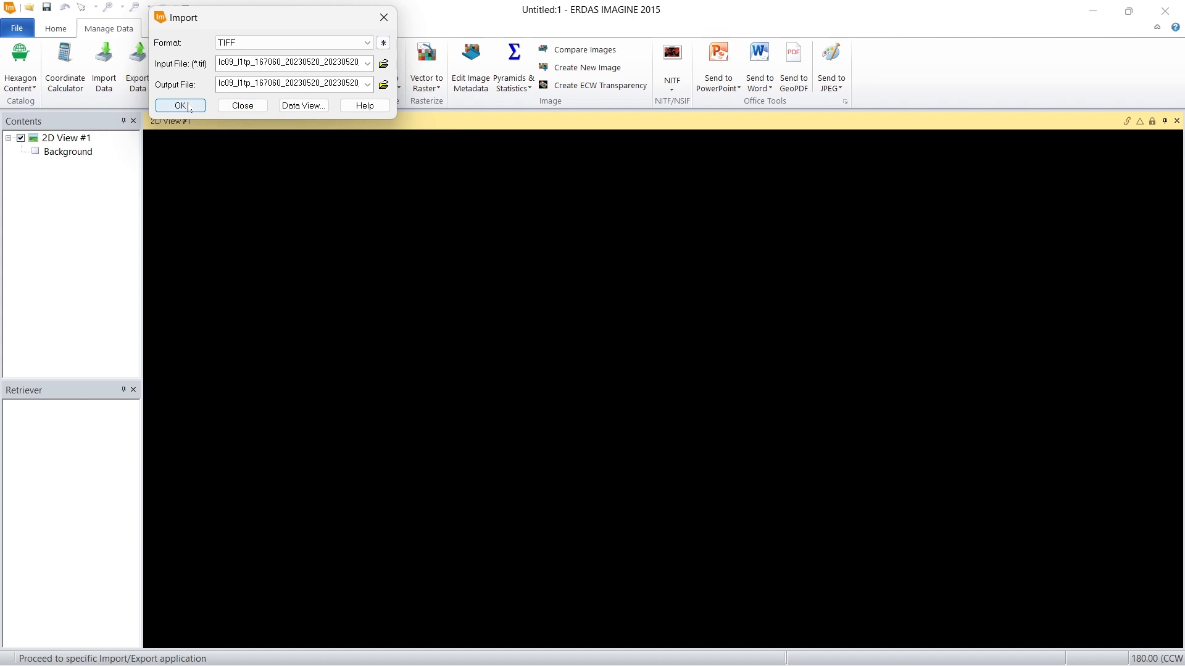
Step: Set the output file to b6.img in the raw landsat 9 folder and run the TIFF import of band 6
left_click(383, 84)
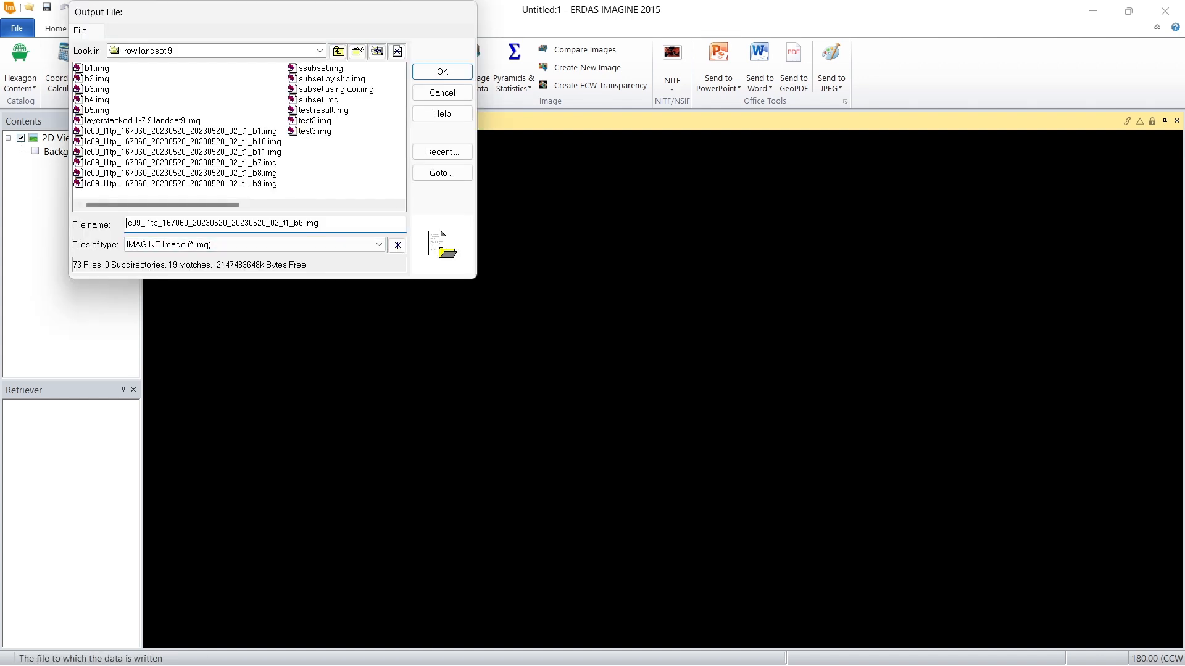
left_click_drag(296, 223, 126, 223)
key("BackSpace")
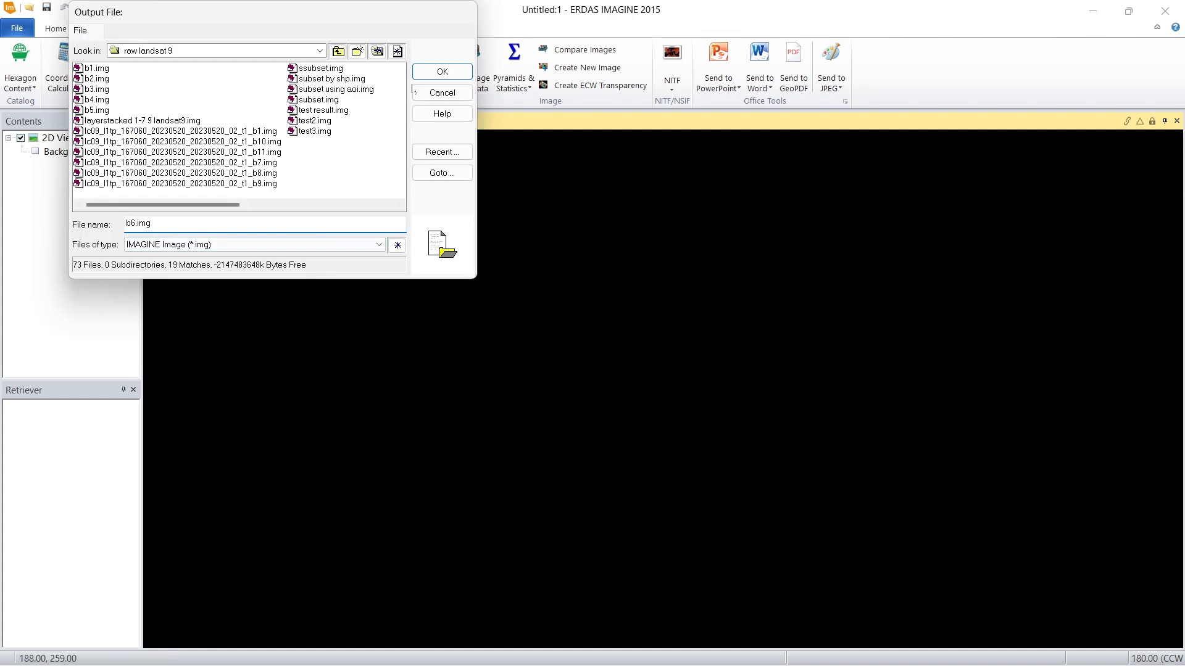
left_click(464, 74)
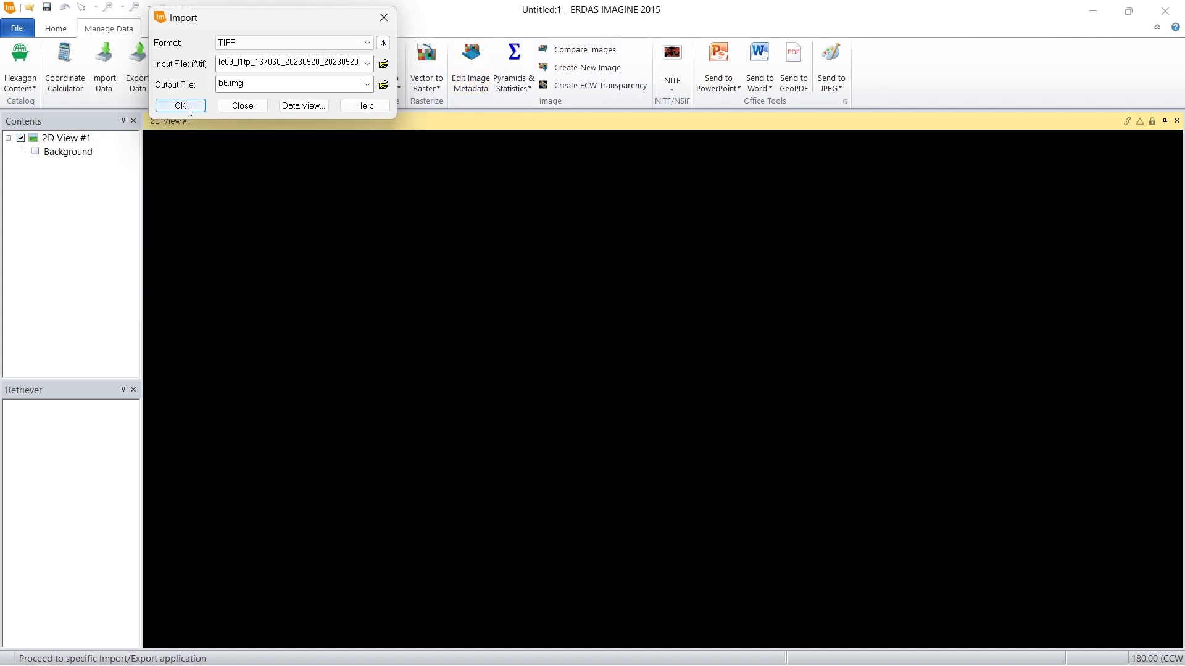
left_click(313, 109)
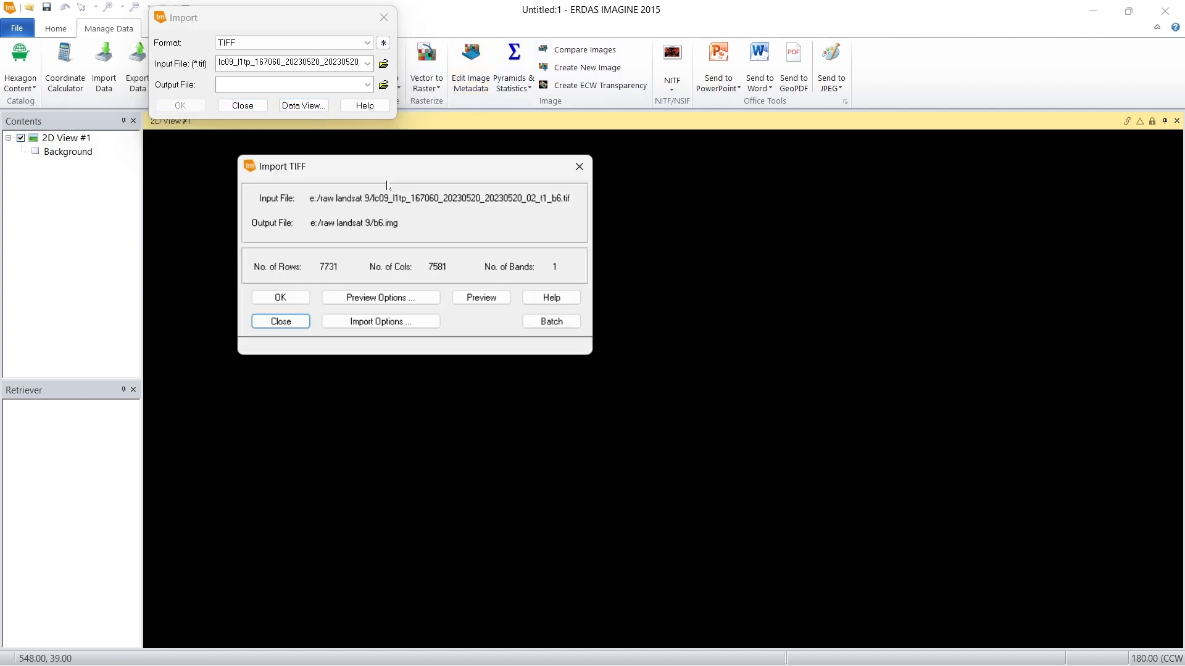
left_click(280, 297)
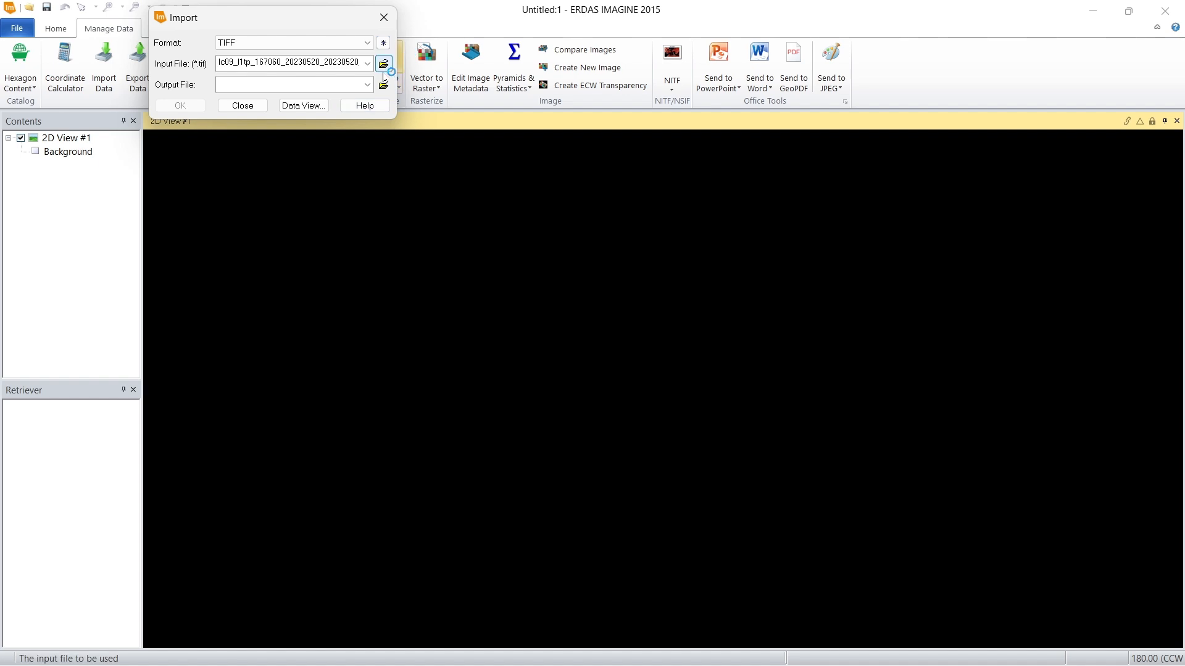
Step: Choose LC09_L1TP_167060_20230520_20230520_02_T1_B7.TIF as the input file and agree to delete the existing default band 7 output
left_click(384, 62)
double_click(286, 151)
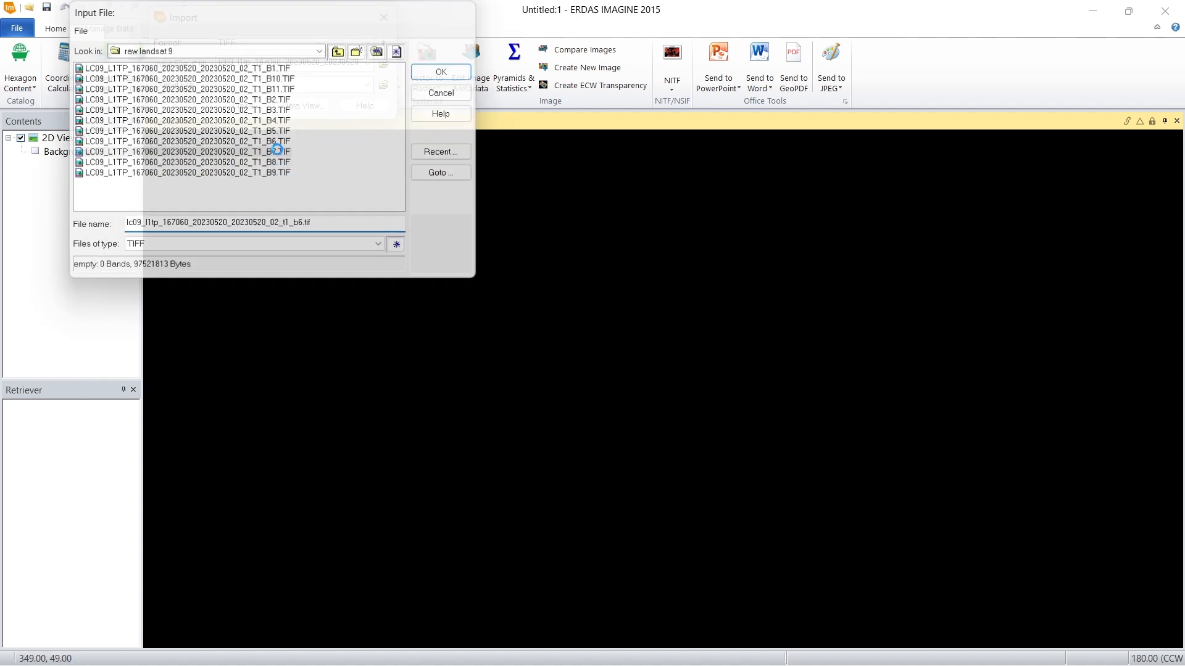
left_click(323, 129)
Step: Set the output file for band 7 to b7.img in the raw landsat 9 folder
left_click(383, 84)
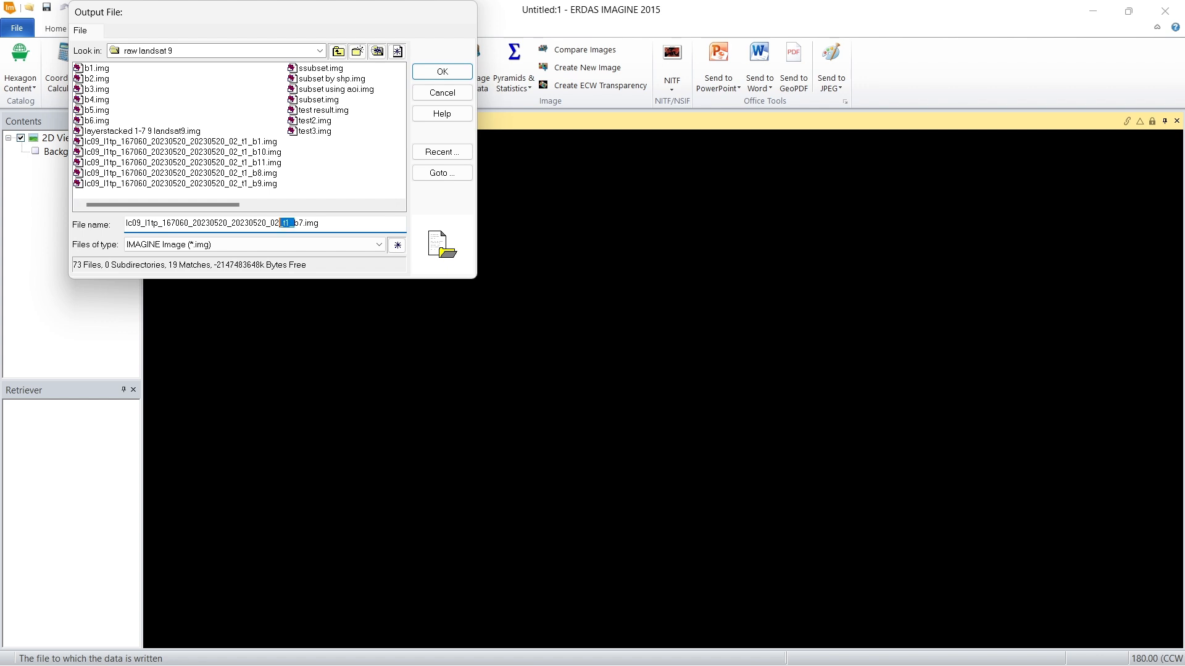
left_click_drag(280, 224, 126, 223)
key("BackSpace")
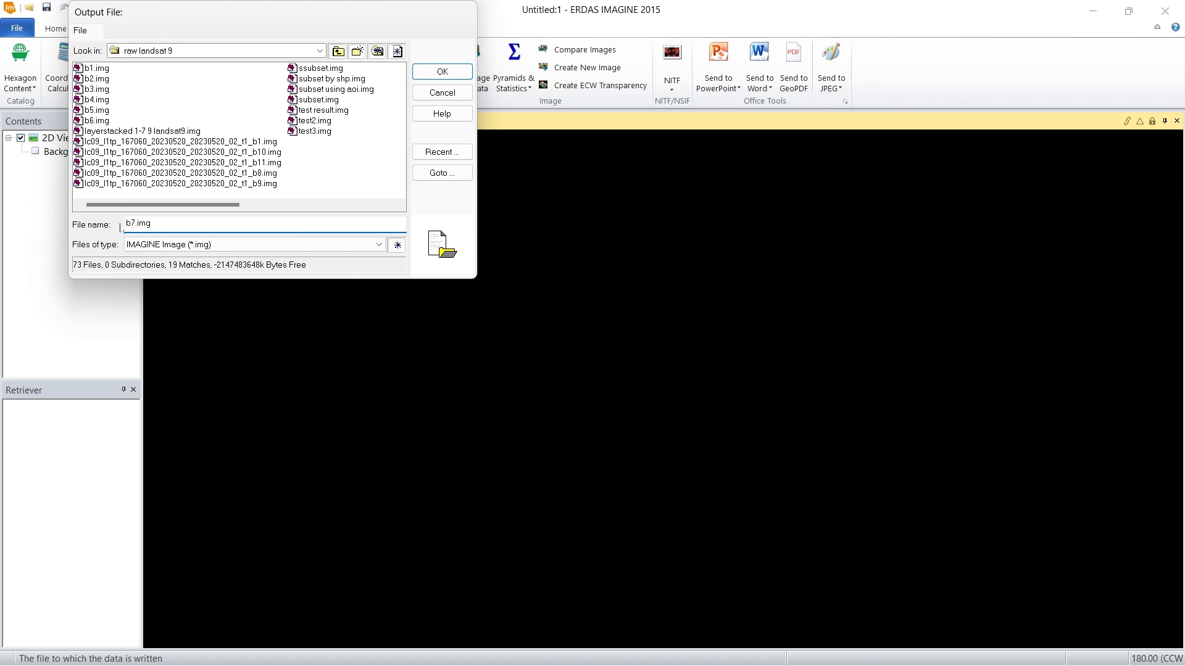
left_click(446, 74)
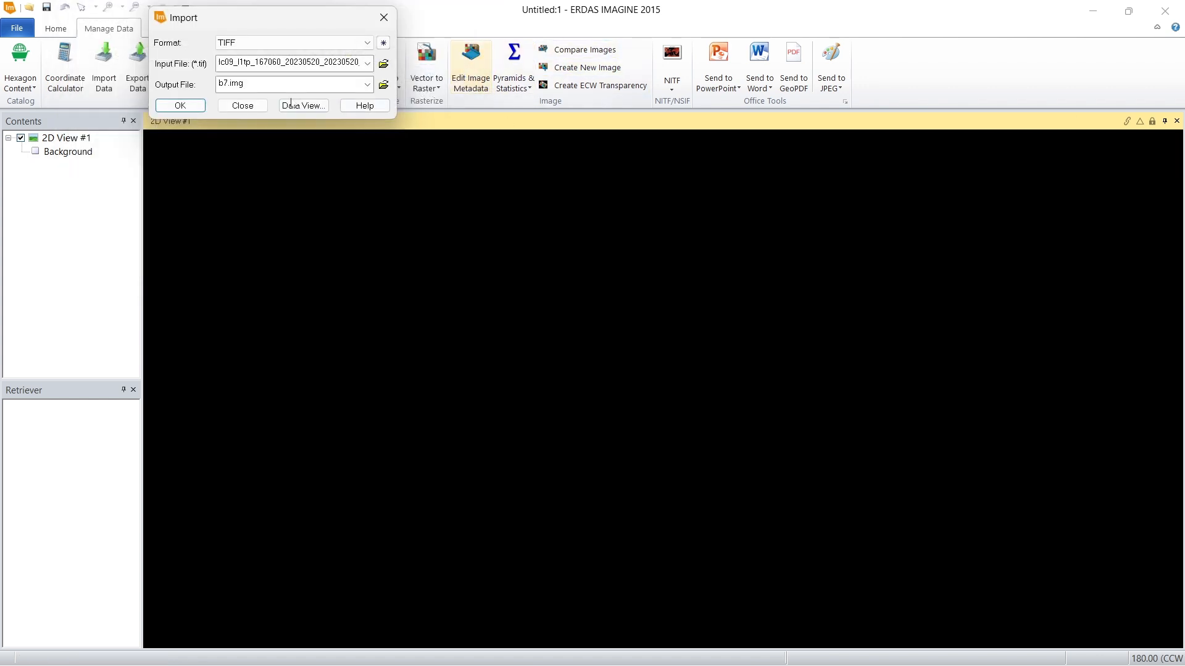
Step: Run the pending TIFF import of band 7 and choose LC09_L1TP_167060_20230520_20230520_02_T1_B8.TIF as the input file, agreeing to delete its existing default output
left_click(383, 64)
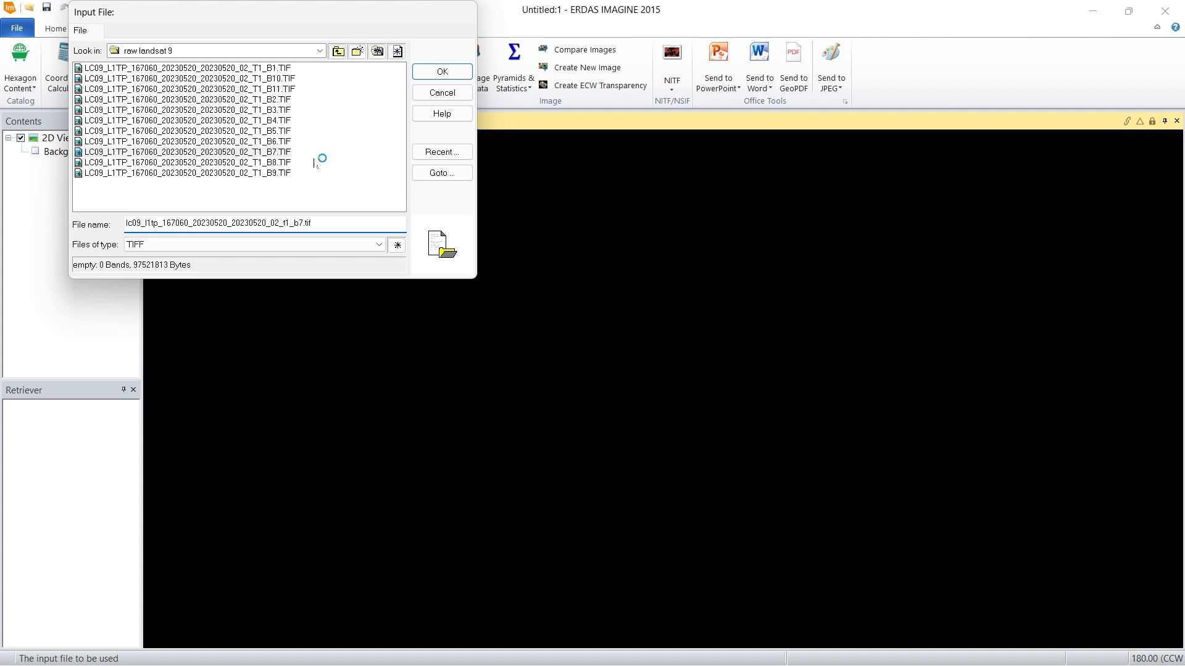
left_click(280, 162)
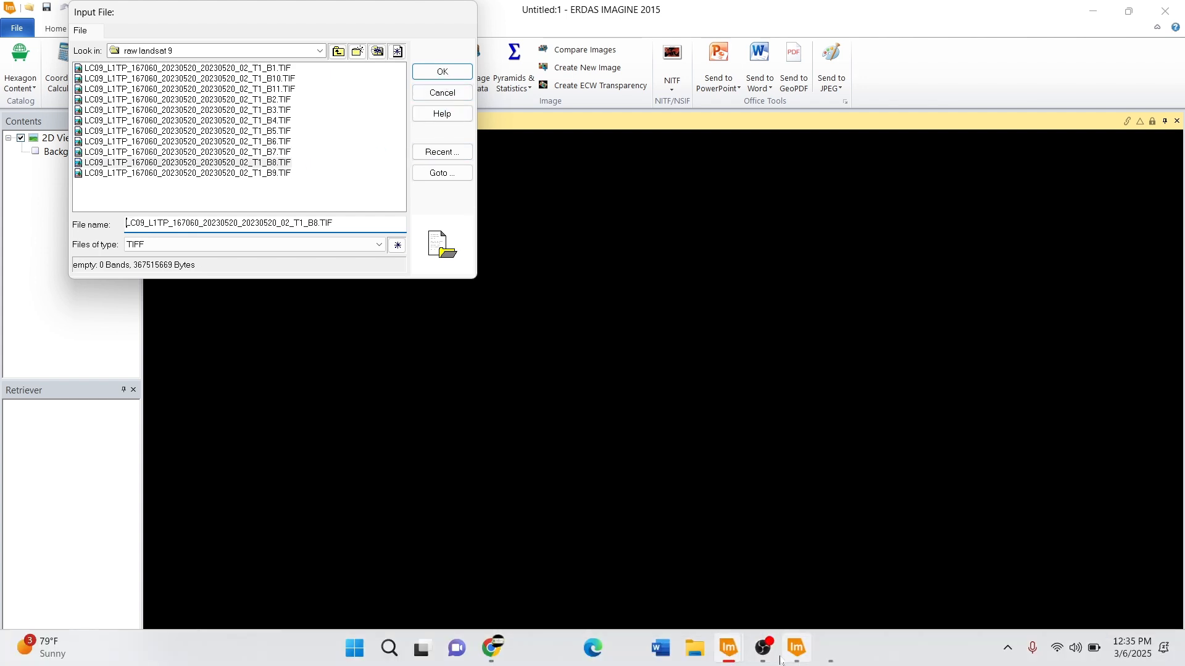
left_click(830, 649)
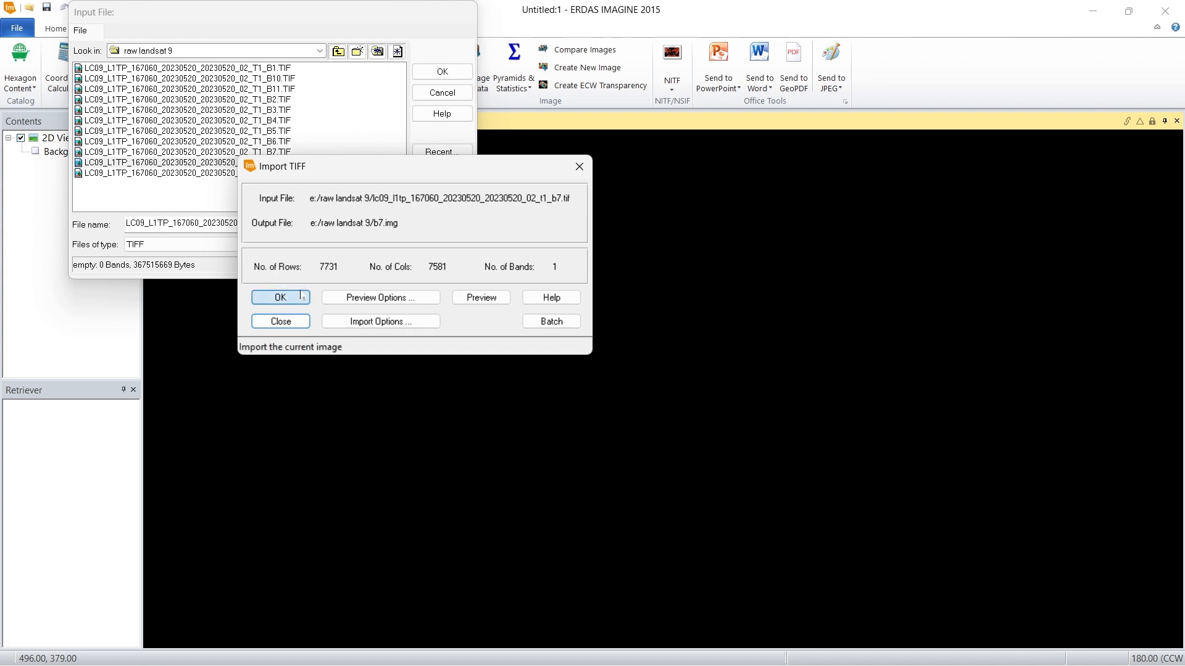
left_click(285, 296)
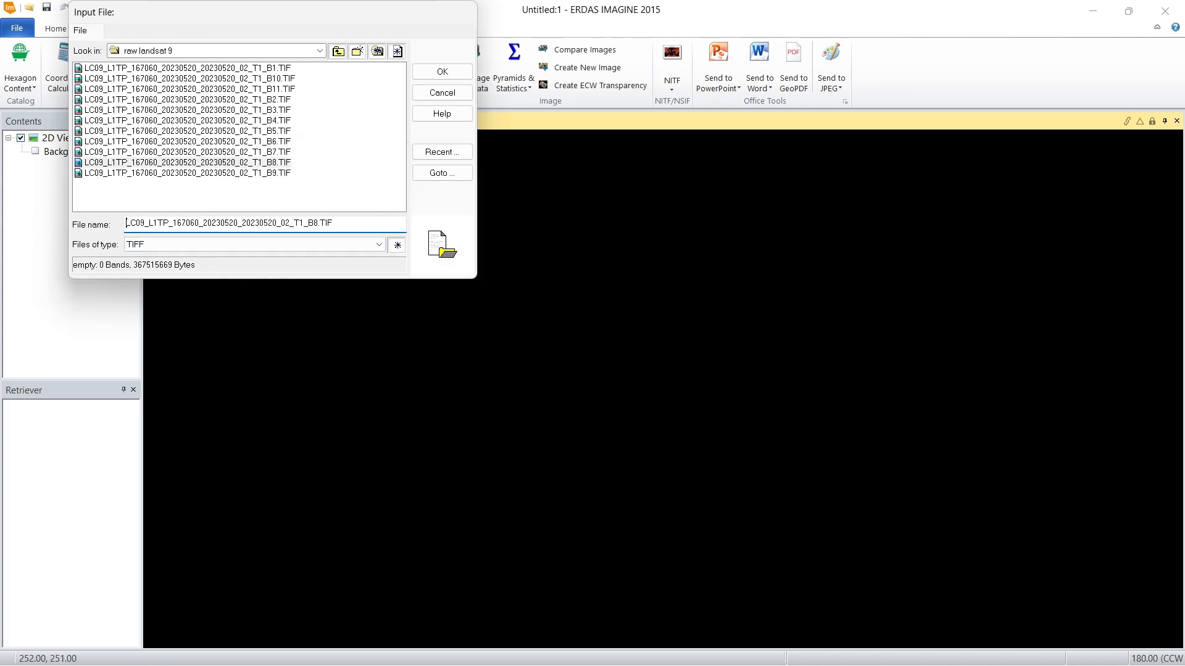
left_click(442, 76)
left_click(298, 120)
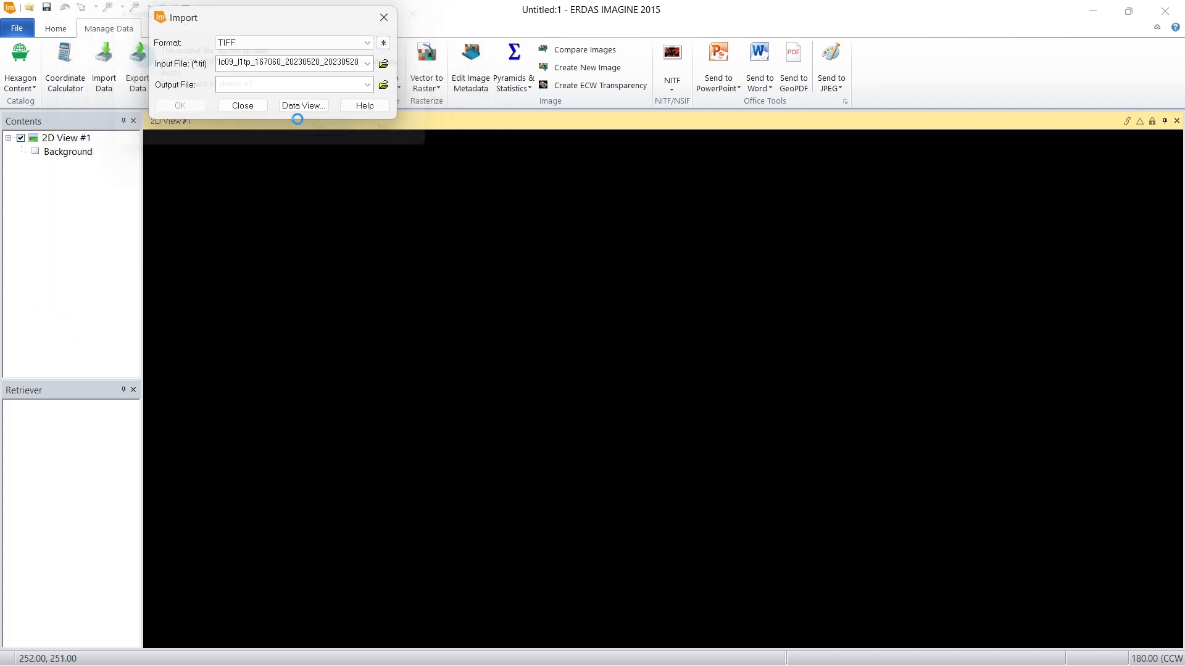
Step: Set the output file to b8.img in the raw landsat 9 folder and run the TIFF import of band 8
left_click(384, 84)
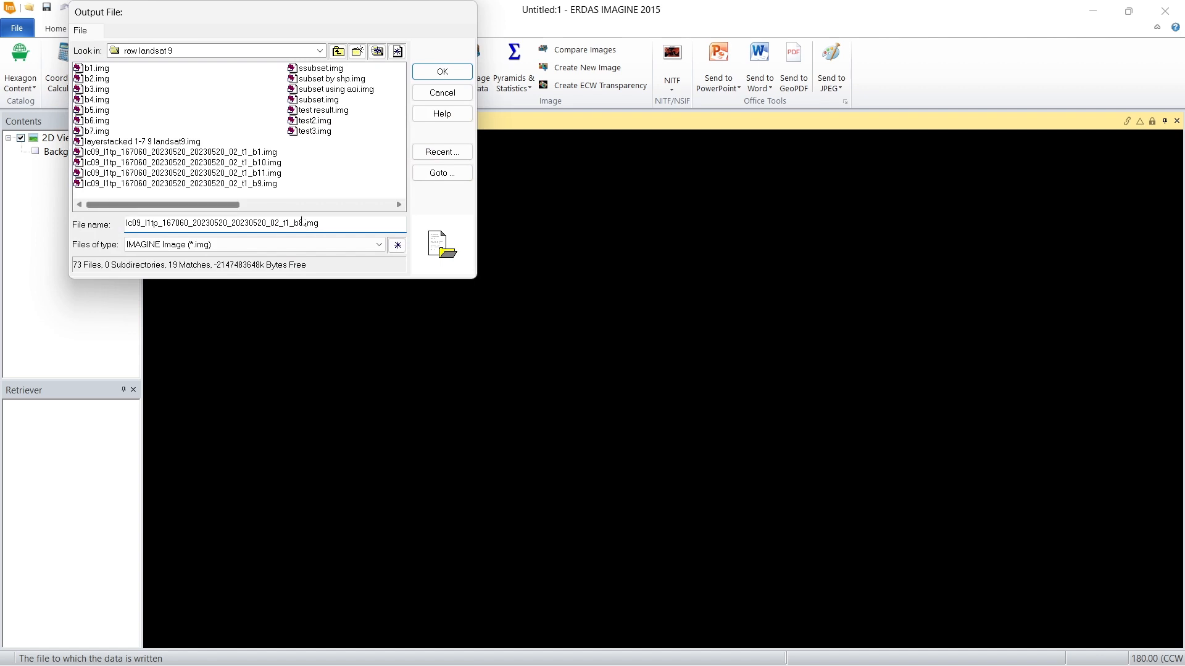
left_click_drag(295, 222, 125, 222)
key("BackSpace")
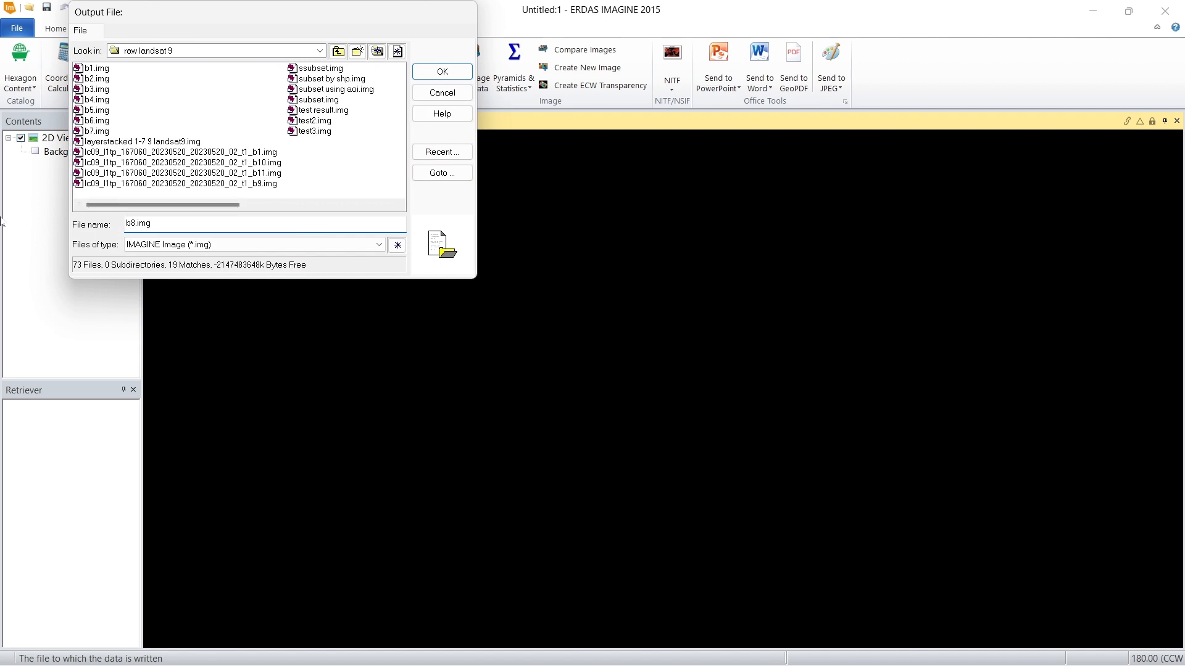
left_click(439, 73)
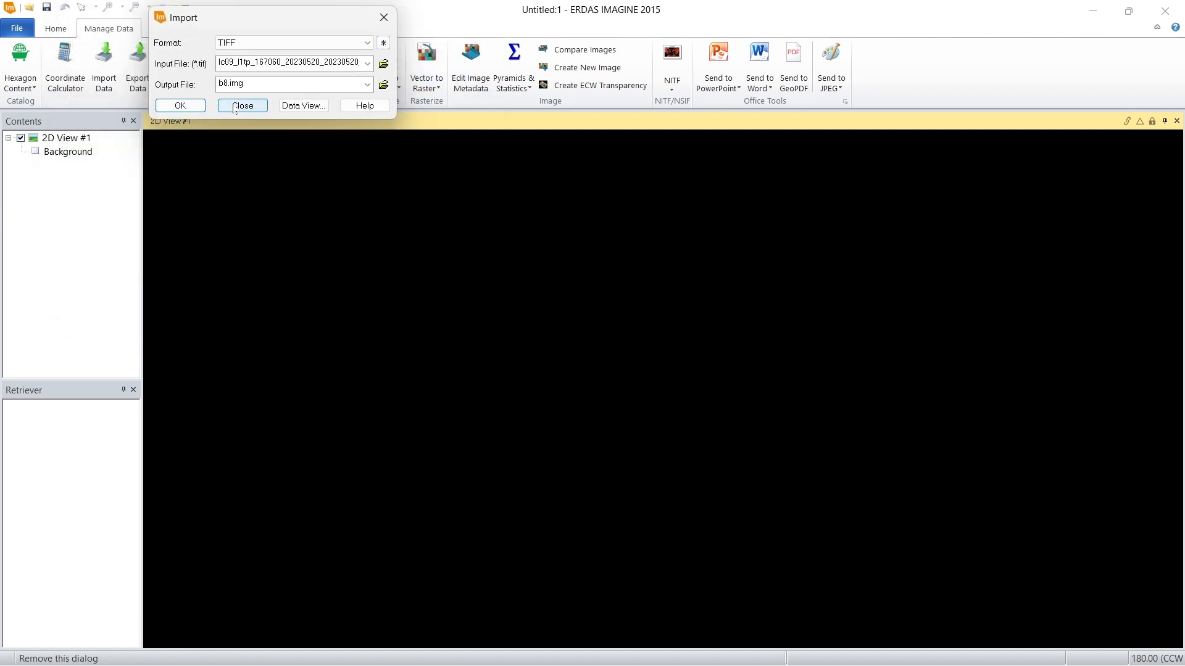
left_click(174, 107)
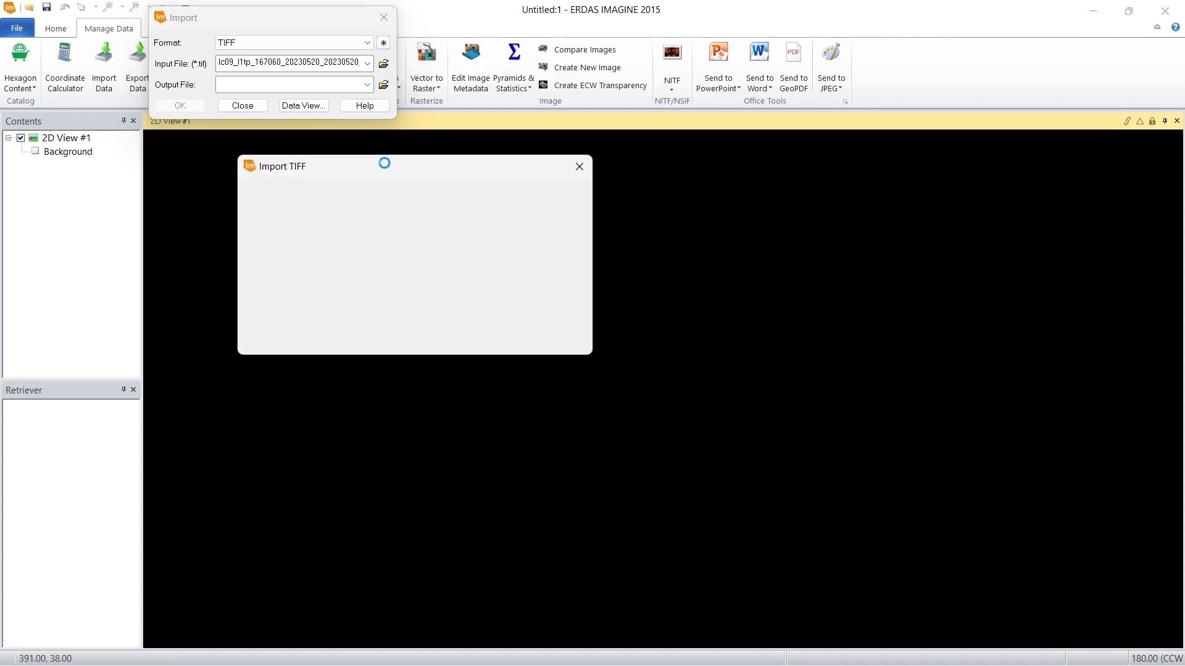
left_click(272, 297)
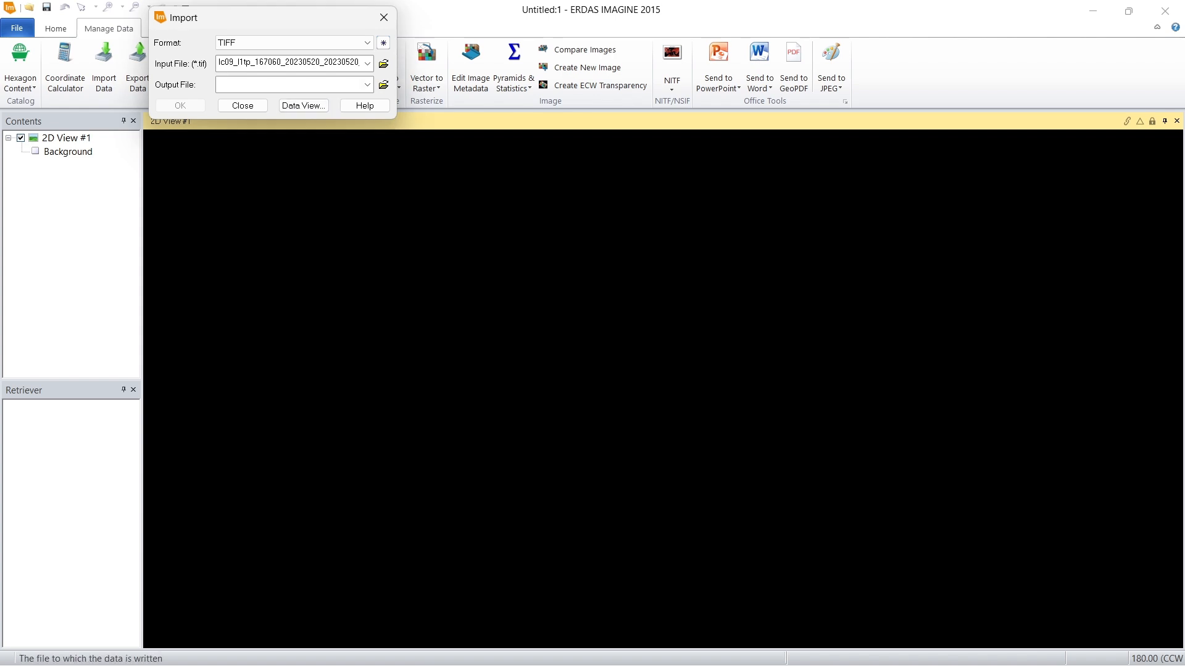
Step: Choose LC09_L1TP_167060_20230520_20230520_02_T1_B9.TIF as the input file and agree to delete the existing default band 9 output
left_click(383, 63)
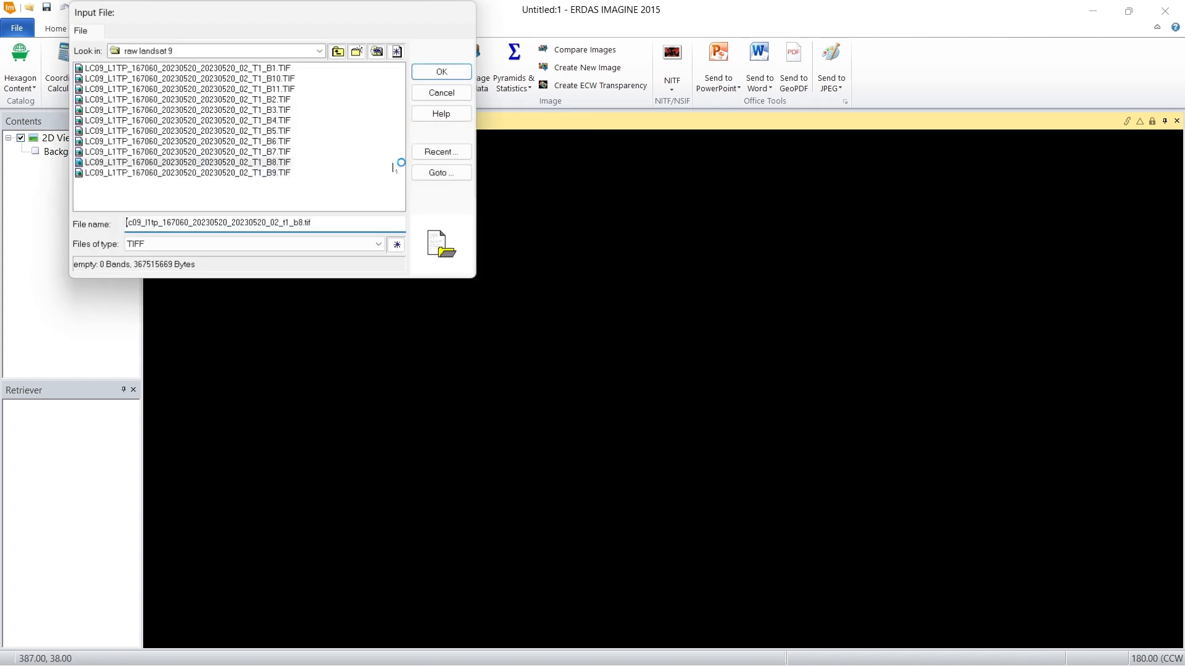
left_click(278, 172)
left_click(443, 71)
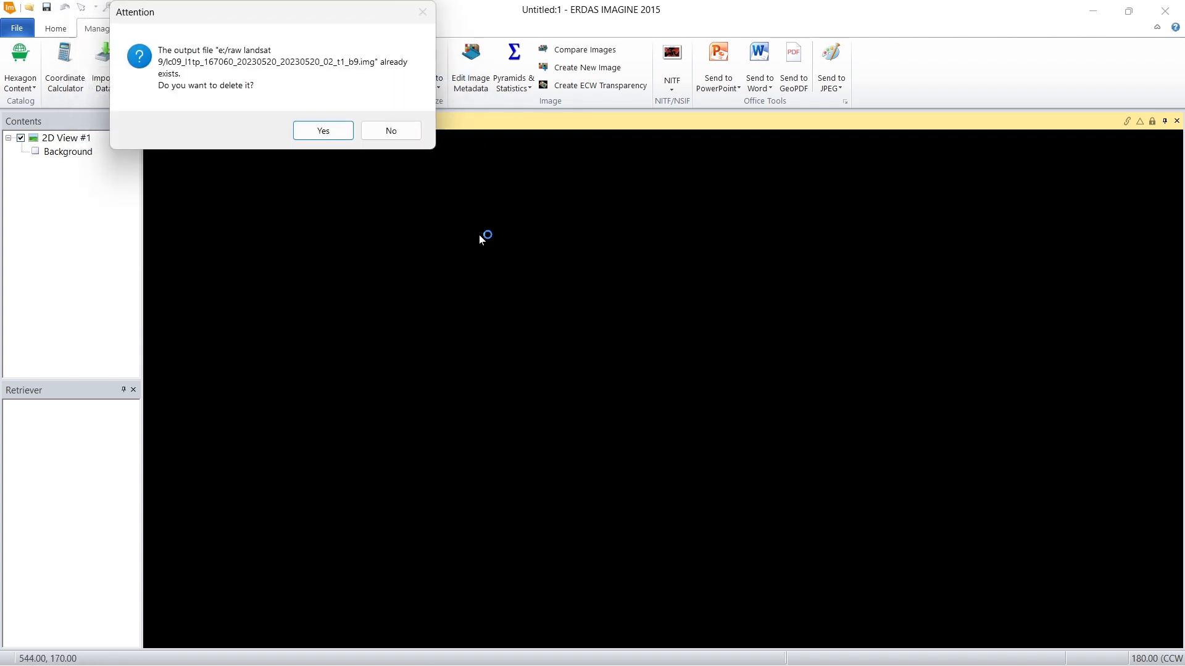
left_click(336, 137)
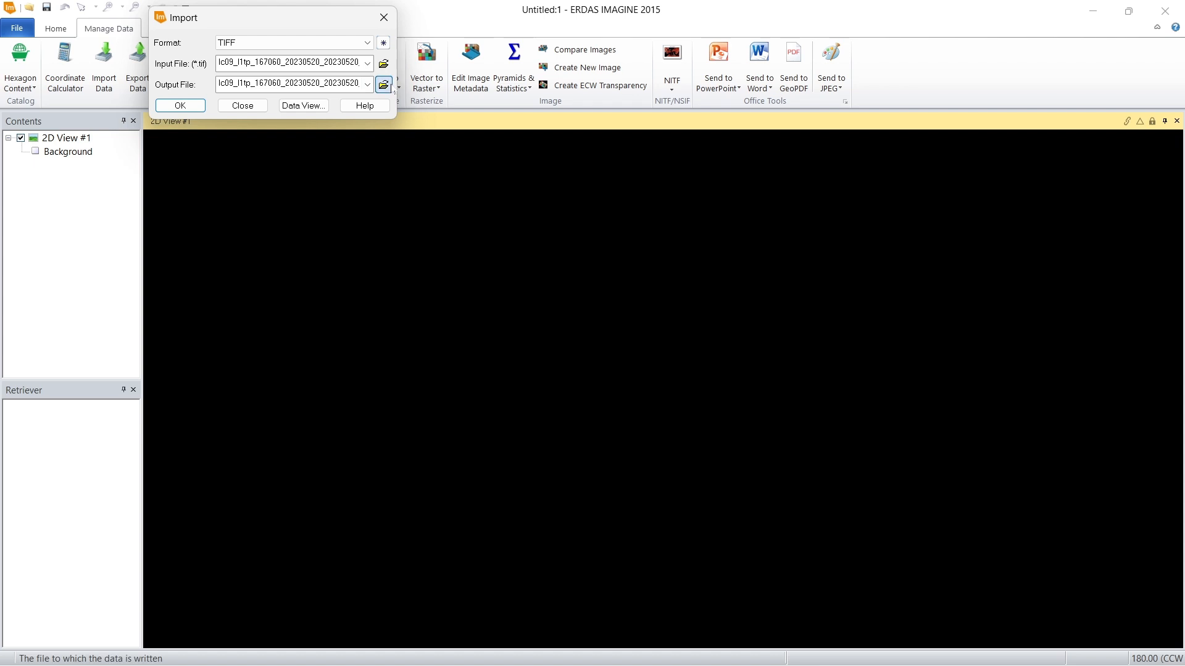
Step: Set the output file to b9.img in the raw landsat 9 folder and run the TIFF import of band 9
left_click(383, 85)
left_click_drag(294, 223, 126, 222)
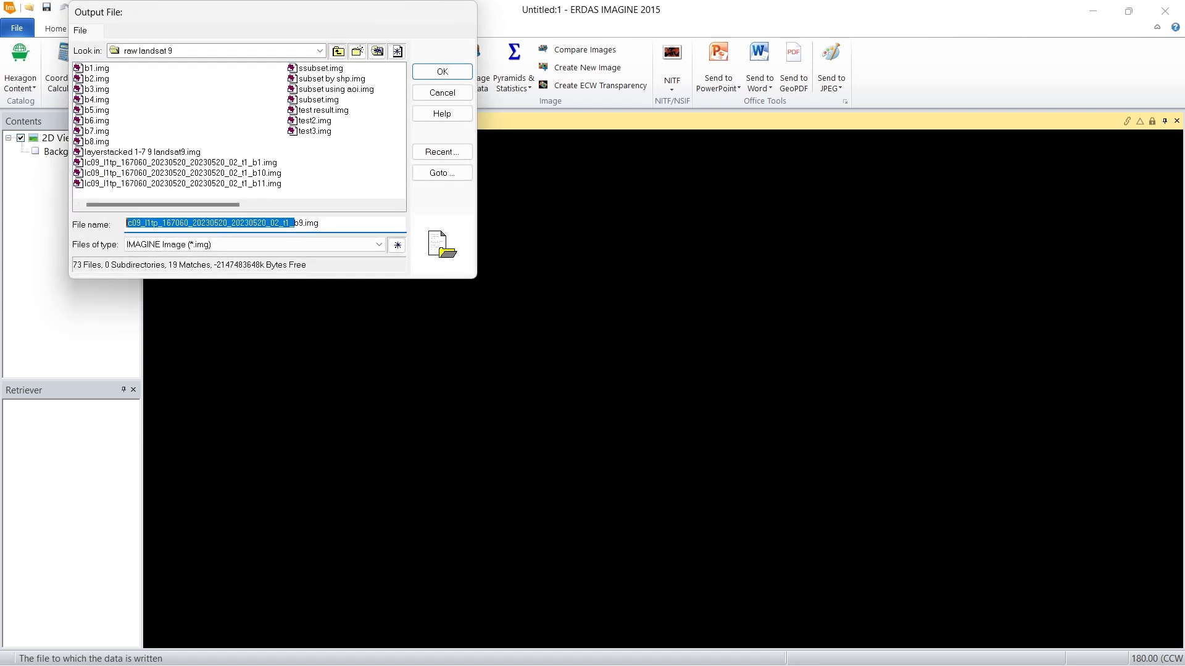
key("BackSpace")
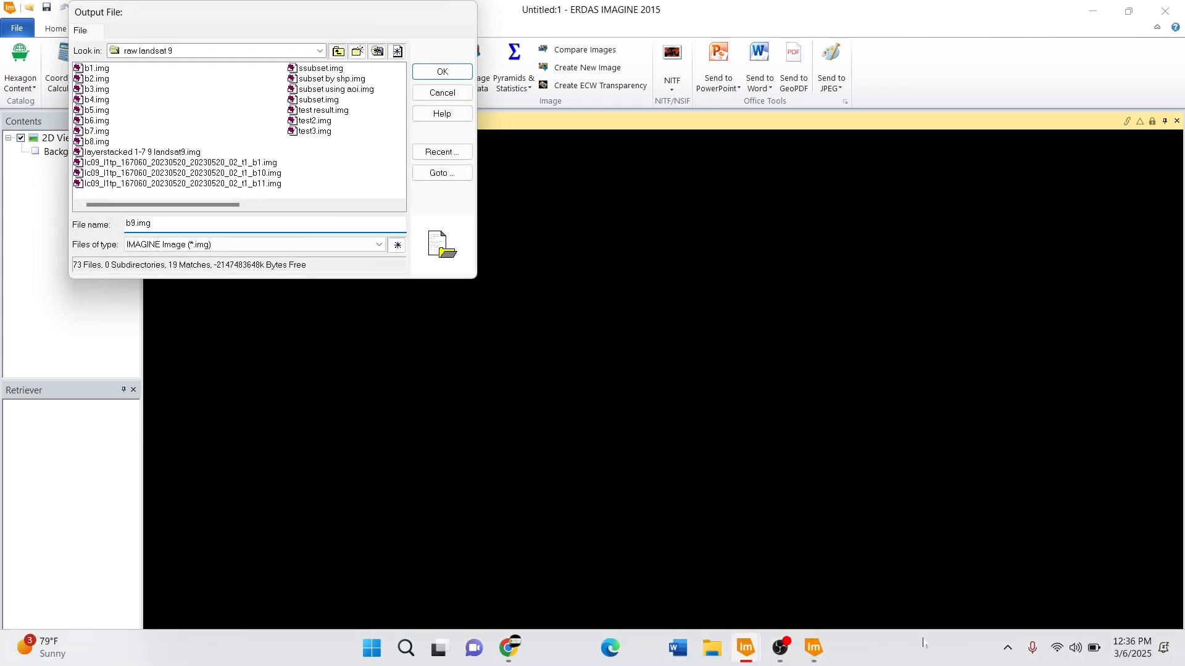
mouse_move(801, 652)
mouse_move(738, 660)
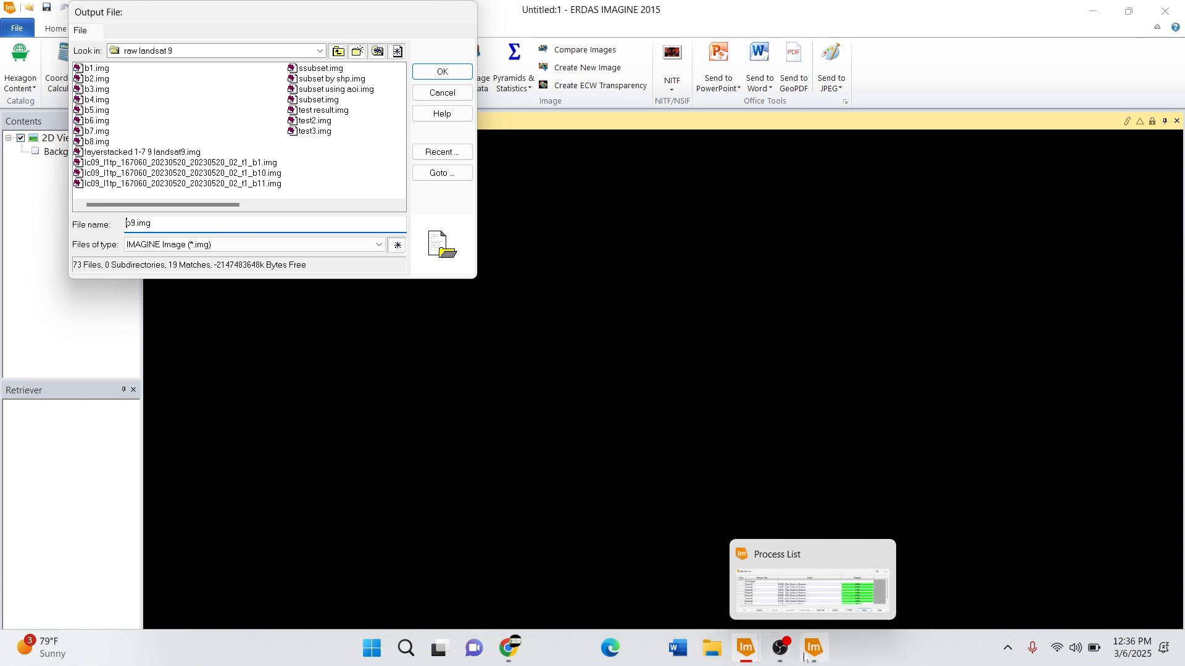
left_click(442, 71)
left_click(181, 107)
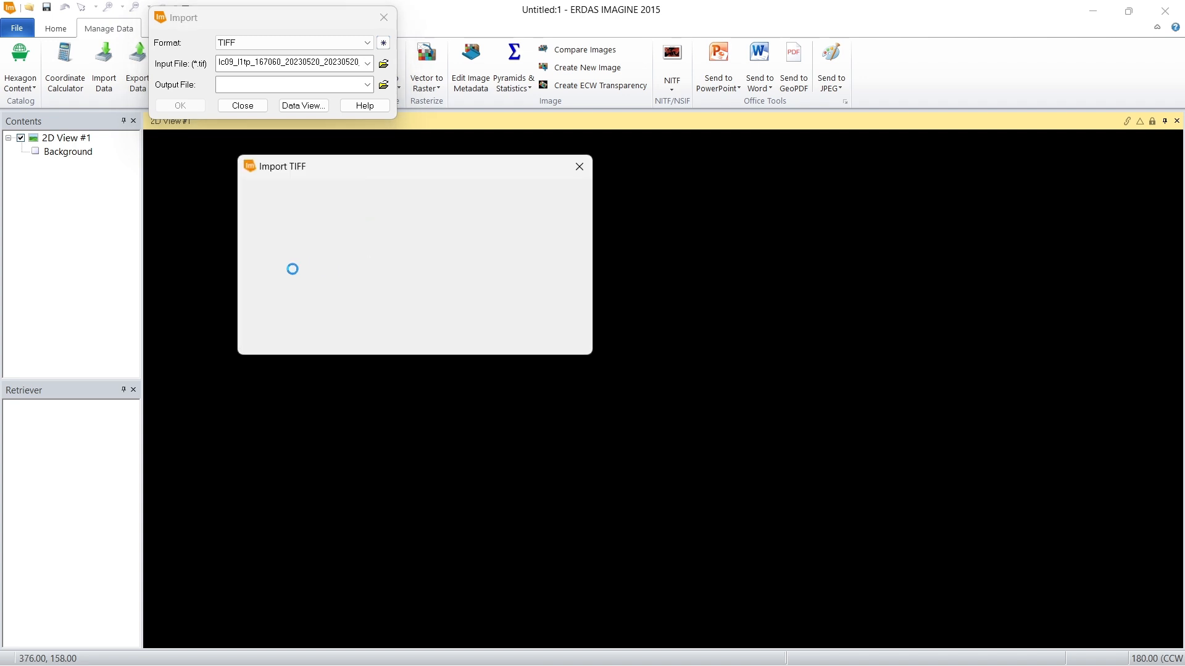
left_click(281, 298)
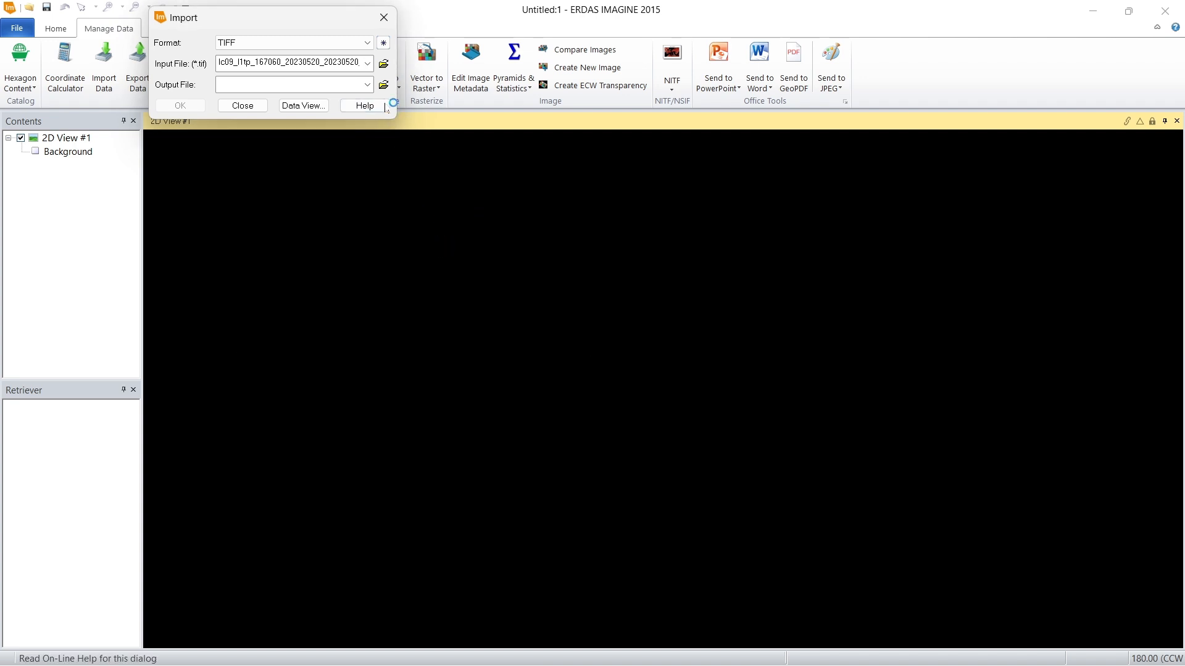
Step: Choose LC09_L1TP_167060_20230520_20230520_02_T1_B10.TIF as the input file and agree to delete the existing default band 10 output
left_click(383, 63)
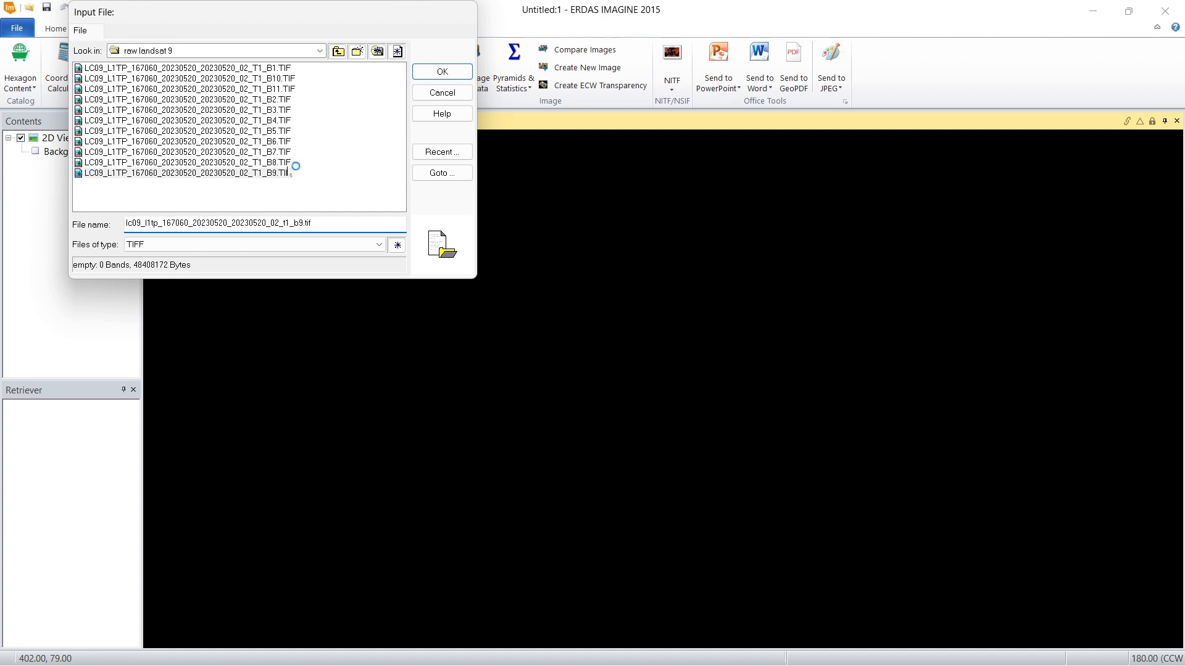
left_click(285, 78)
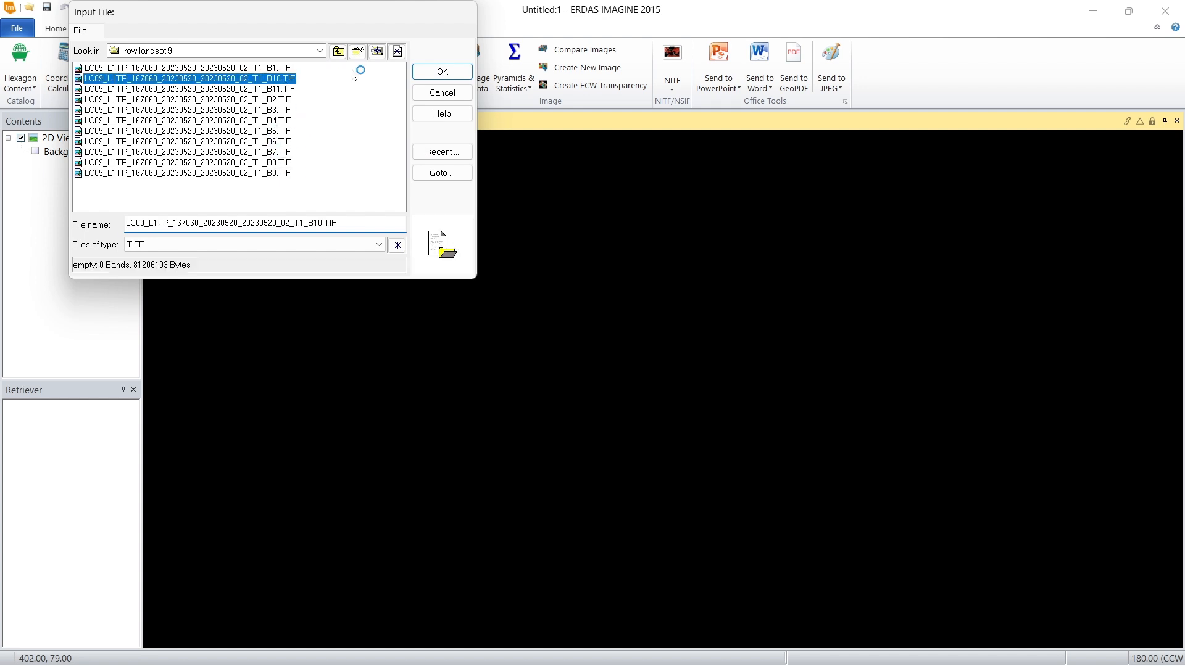
left_click(442, 71)
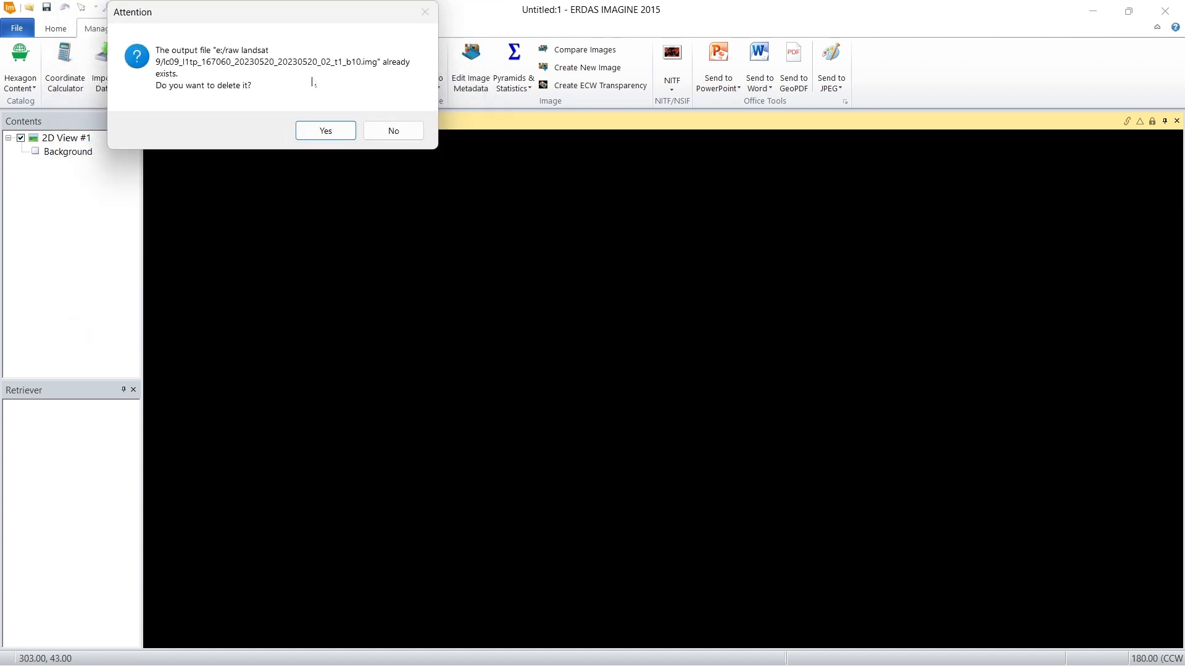
left_click(325, 130)
Step: Set the output file to b10.img in the raw landsat 9 folder and run the TIFF import of band 10
left_click(383, 84)
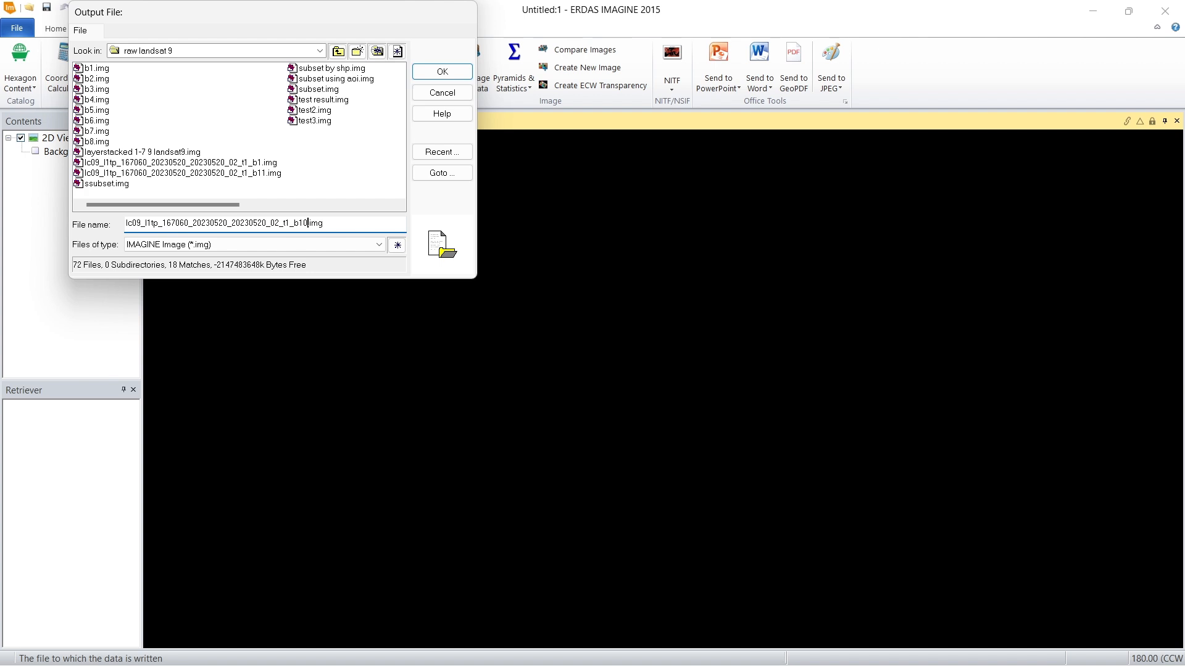
left_click_drag(291, 223, 44, 183)
key("BackSpace")
key("Delete")
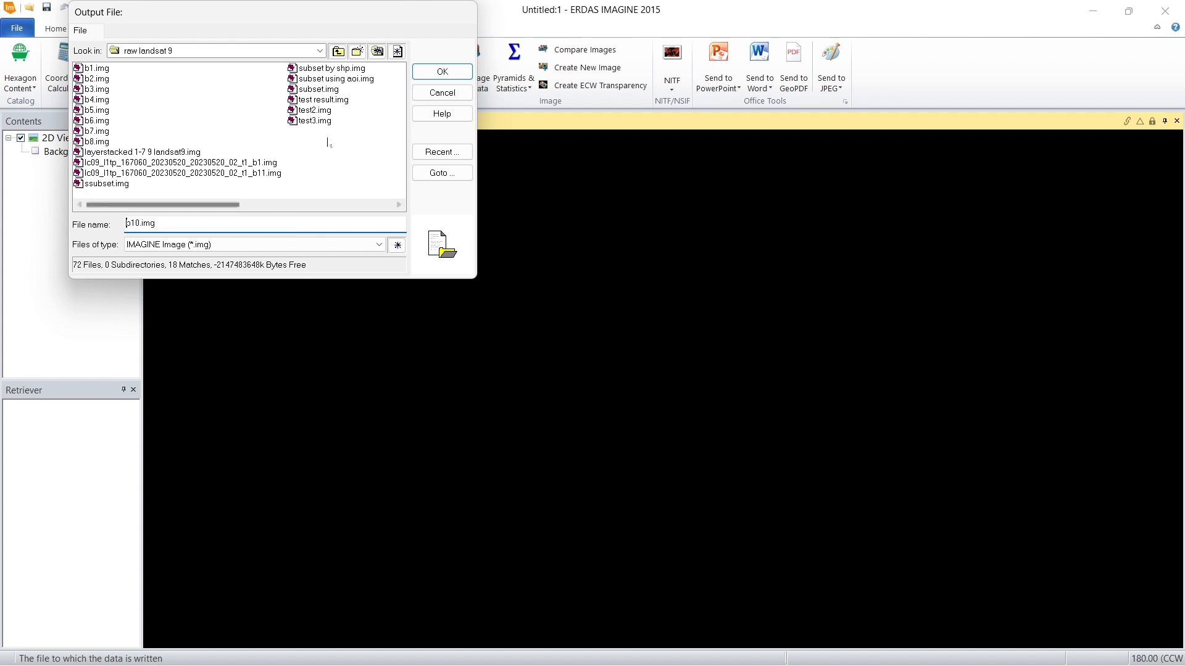
left_click(439, 71)
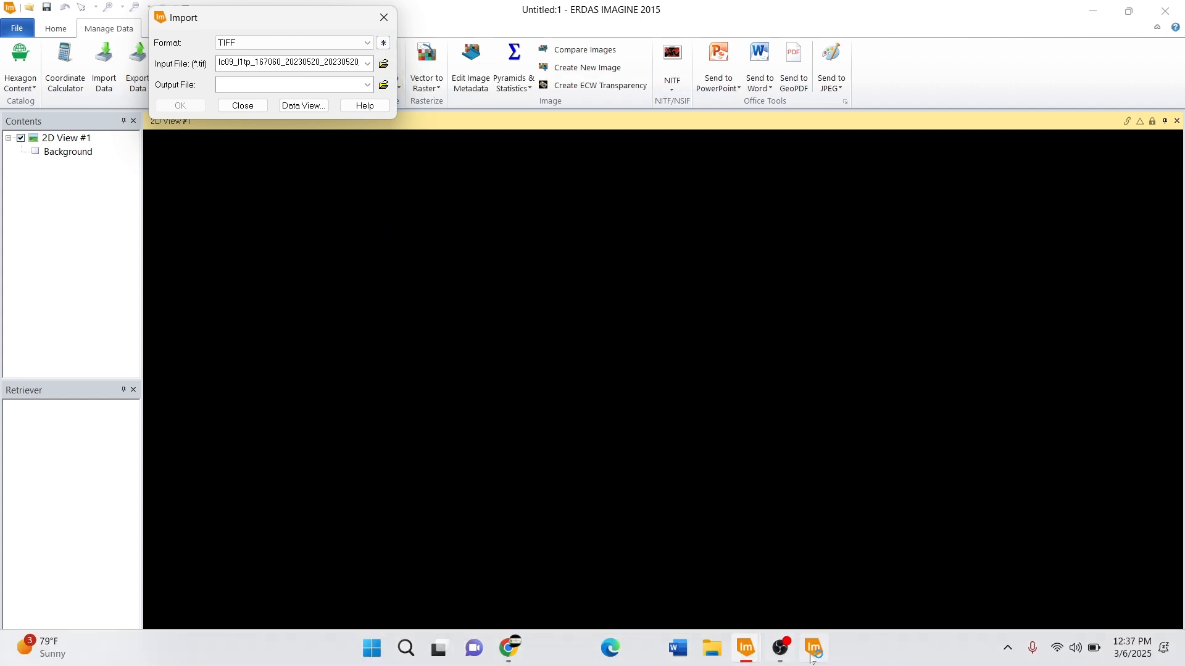
mouse_move(812, 659)
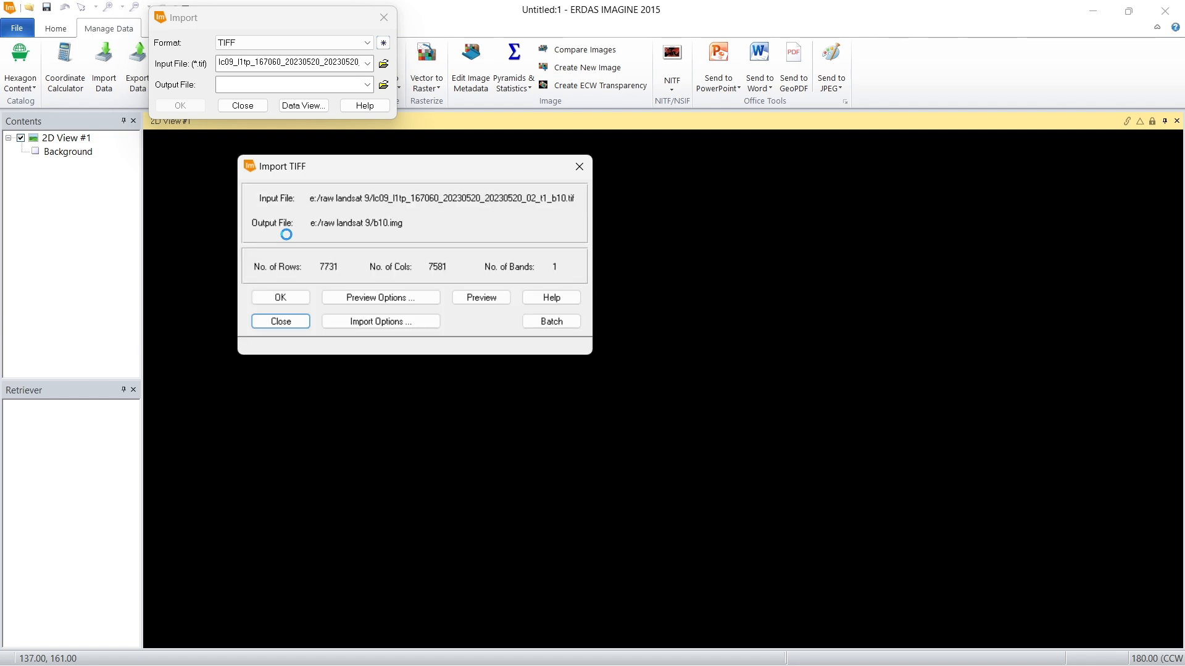
left_click(278, 299)
Step: Choose LC09_L1TP_167060_20230520_20230520_02_T1_B11.TIF as the input file and agree to delete the existing default band 11 output
left_click(383, 63)
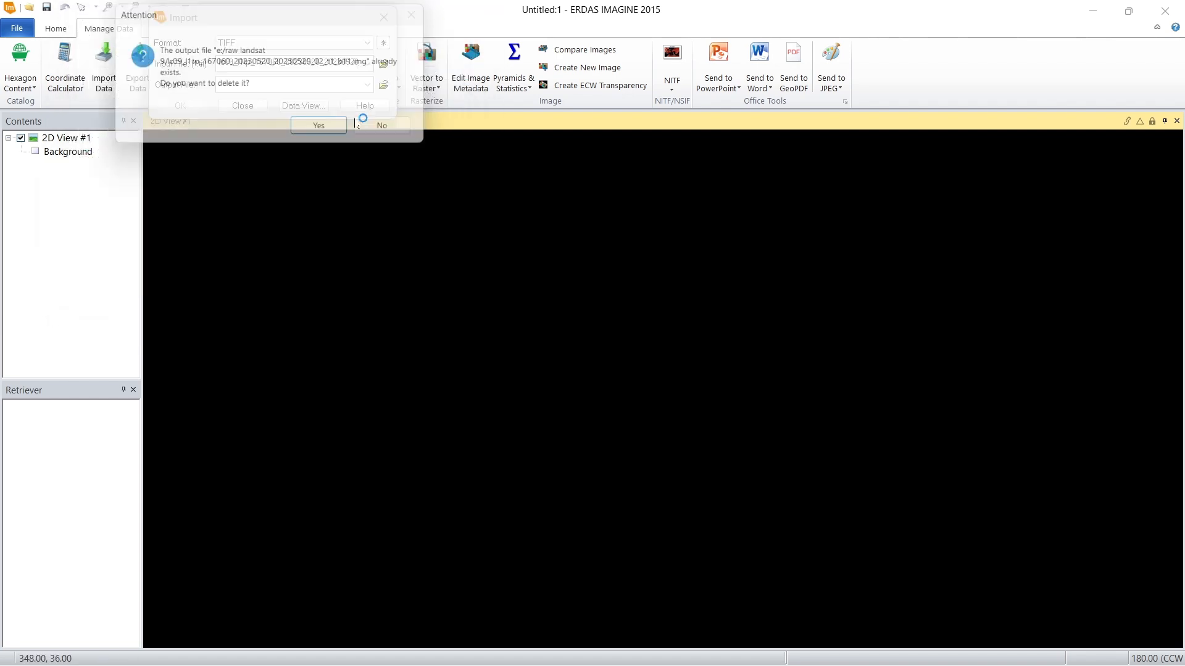
left_click(338, 128)
Step: Set the output file to b11.img, run the TIFF import of band 11 and check its progress in the process list
left_click(385, 87)
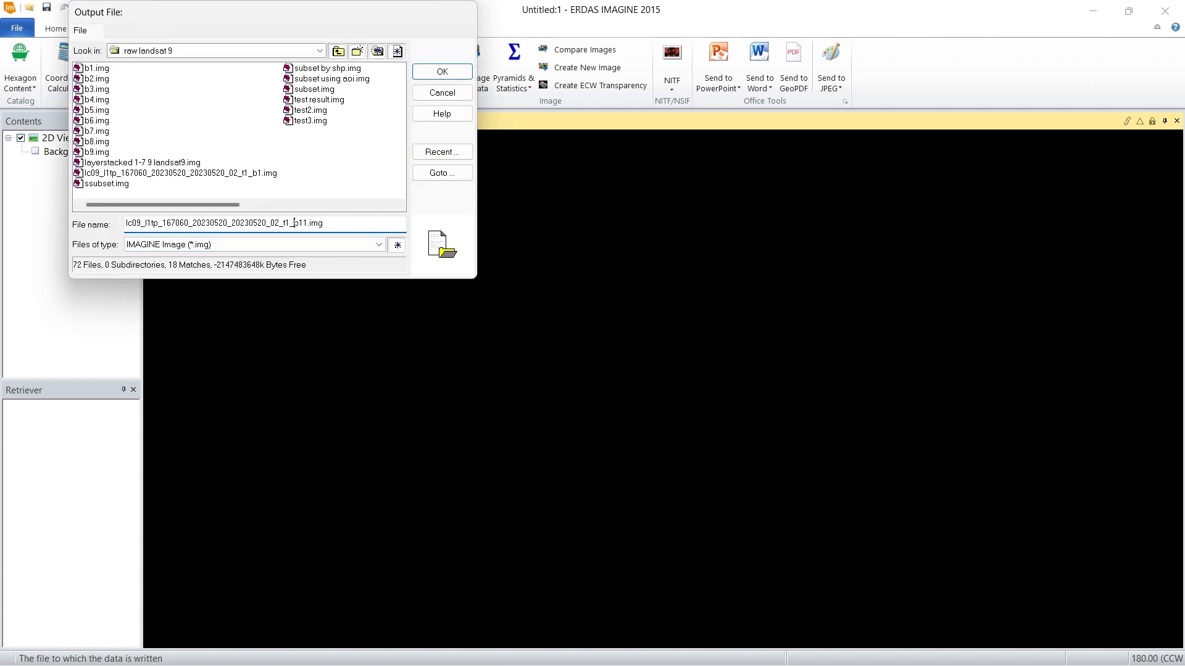
left_click_drag(295, 223, 3, 168)
key("BackSpace")
left_click(442, 71)
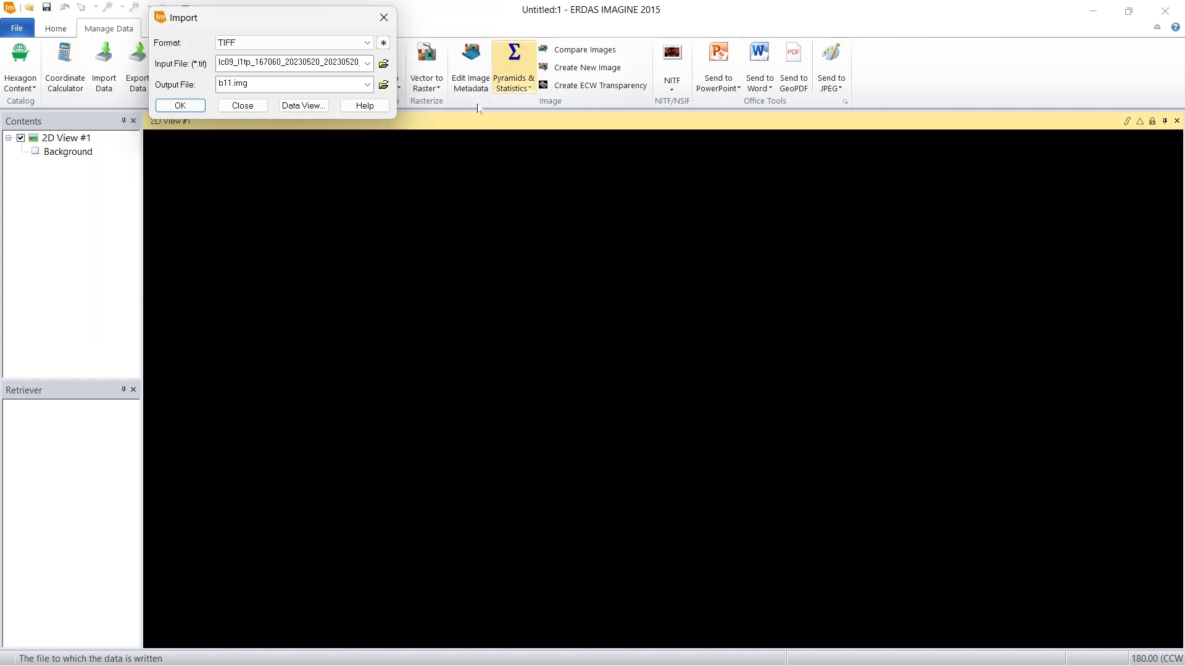
left_click(195, 107)
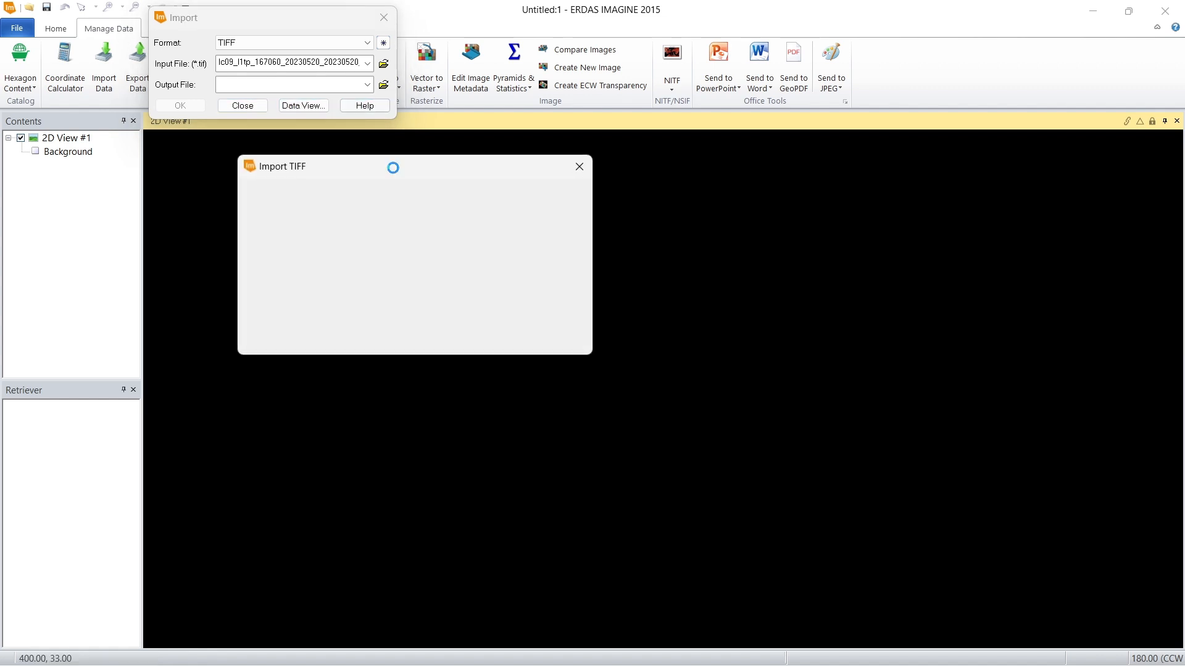
left_click(280, 297)
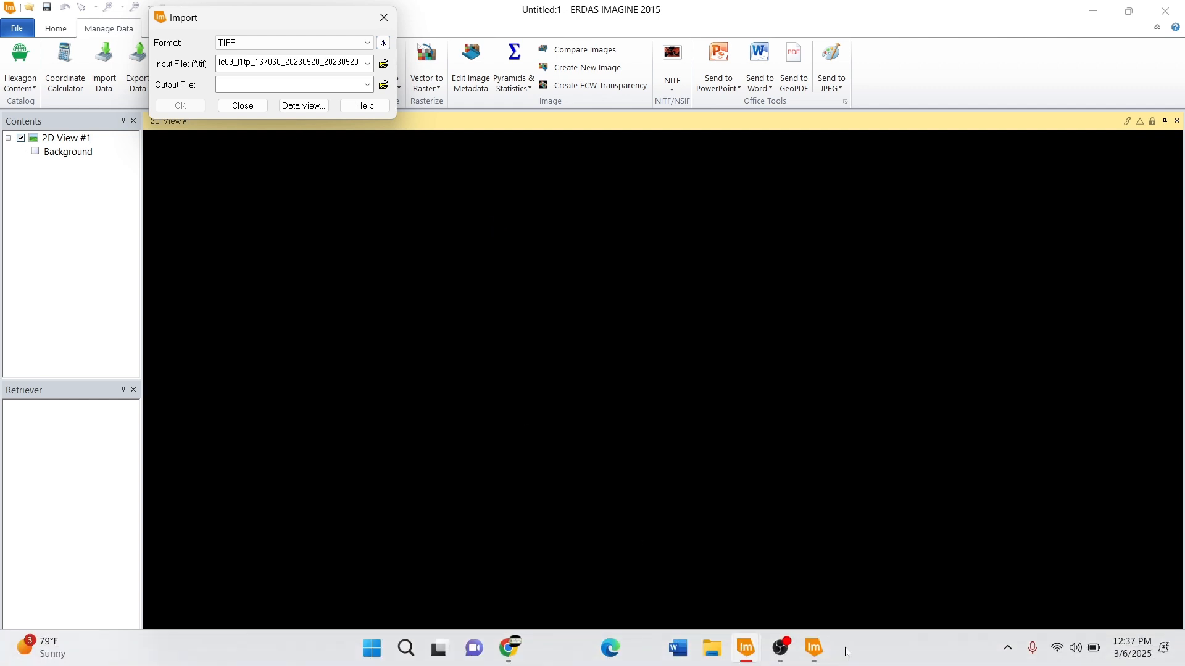
left_click(813, 648)
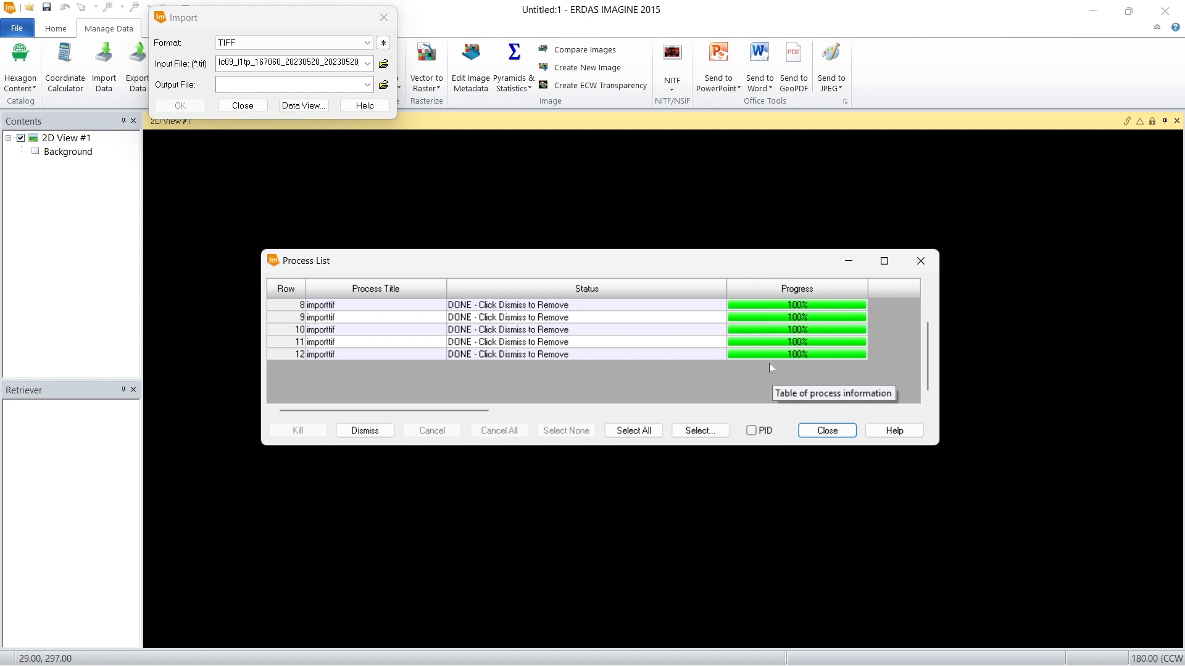
Step: Close the process list and the TIFF import dialog
left_click(845, 434)
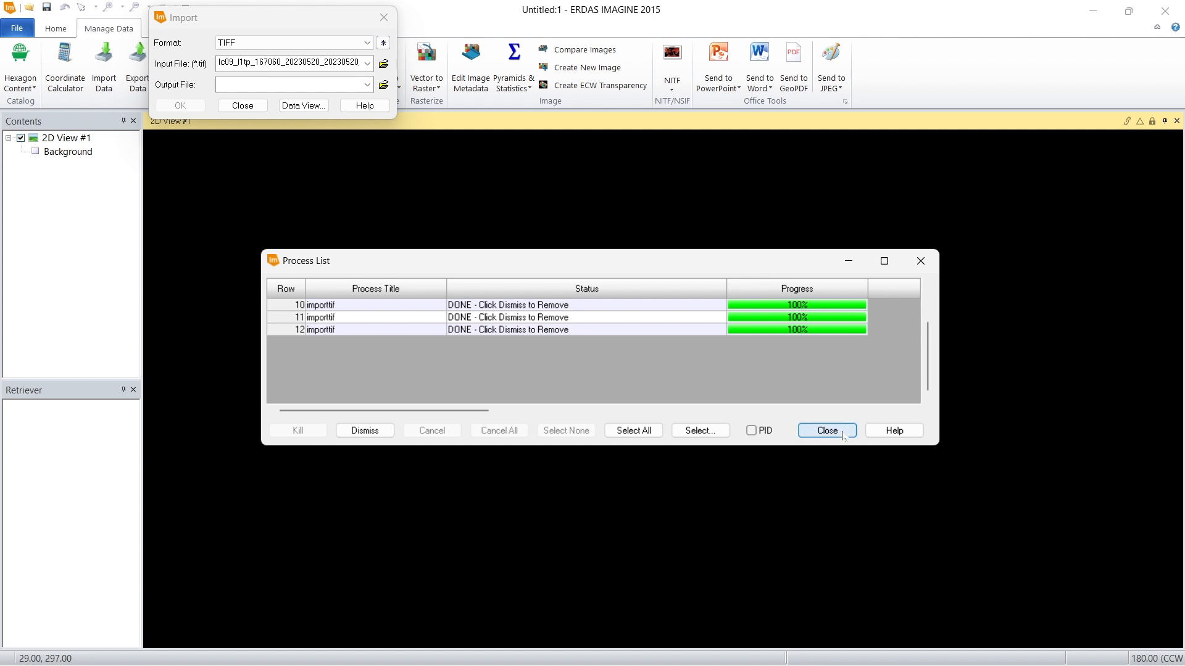
left_click(253, 105)
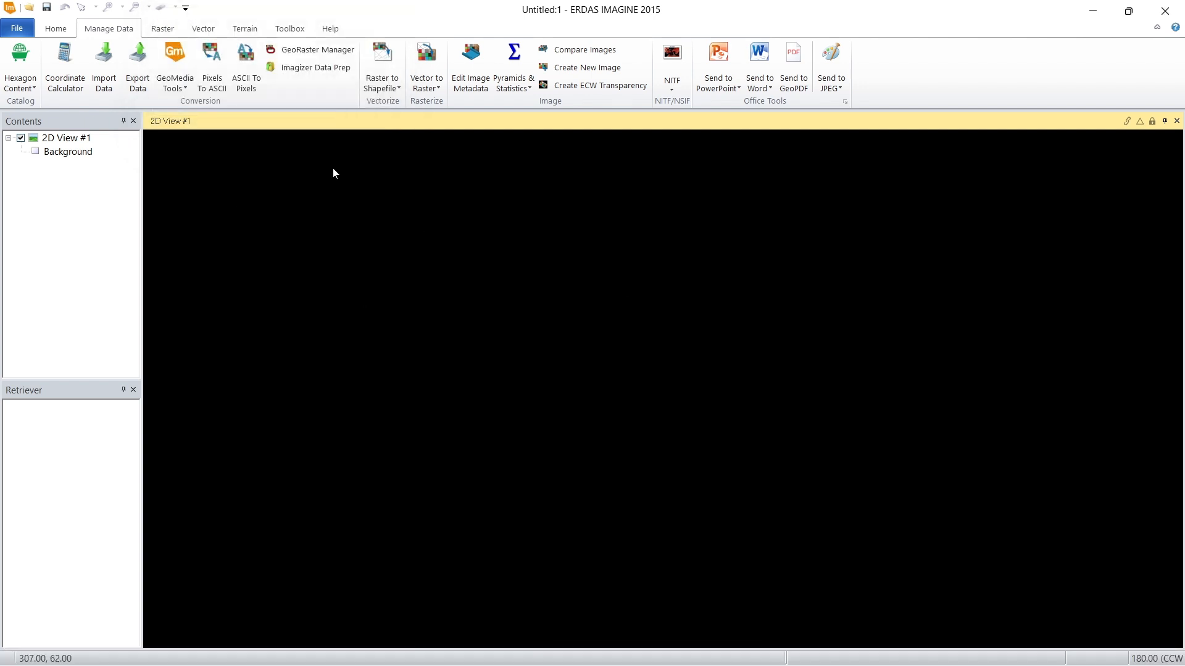
right_click(394, 184)
left_click(470, 146)
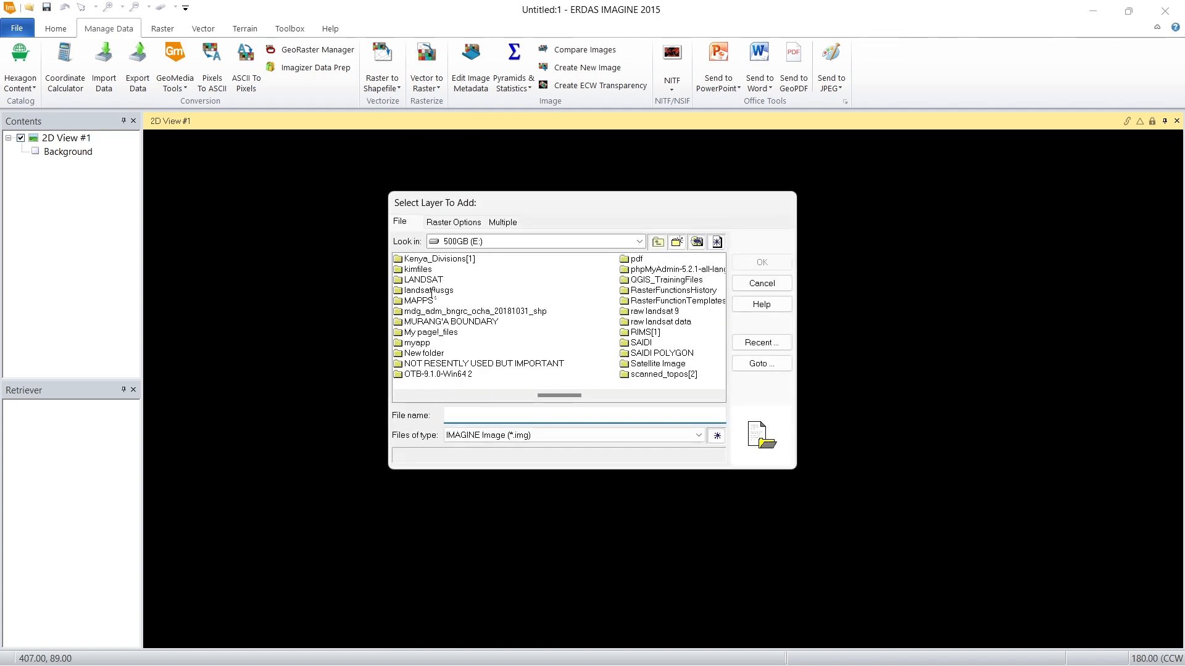
scroll(432, 294, "down", 3)
double_click(445, 313)
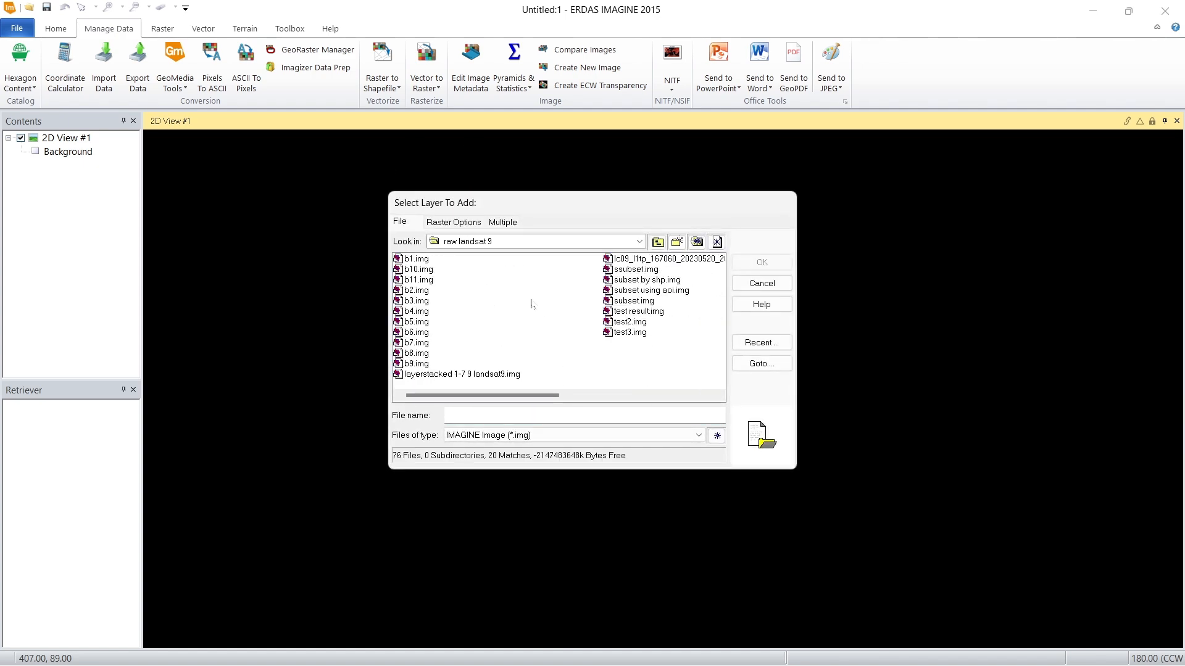
left_click(583, 435)
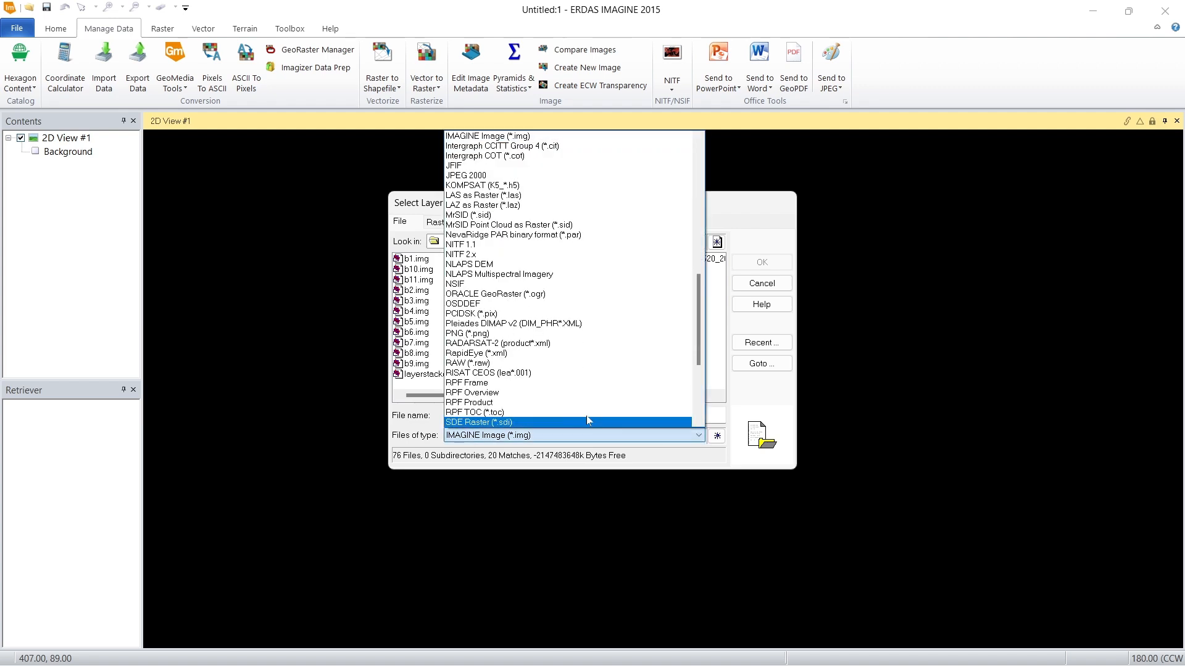
scroll(595, 337, "down", 6)
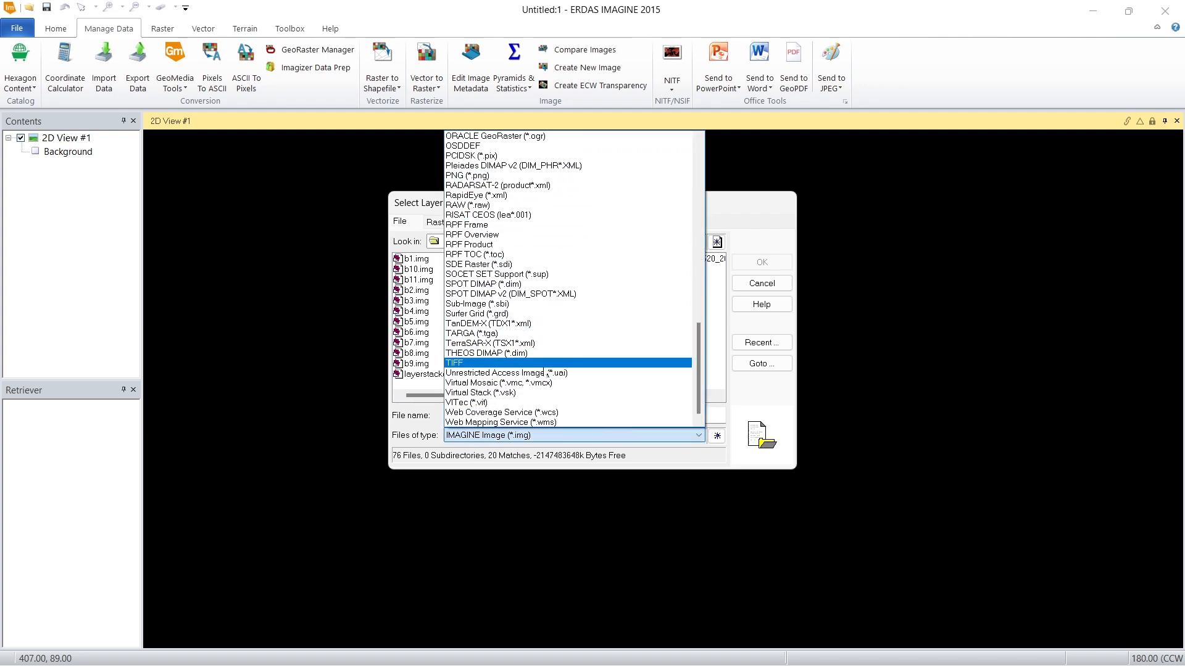
left_click(449, 362)
left_click(449, 362)
double_click(593, 362)
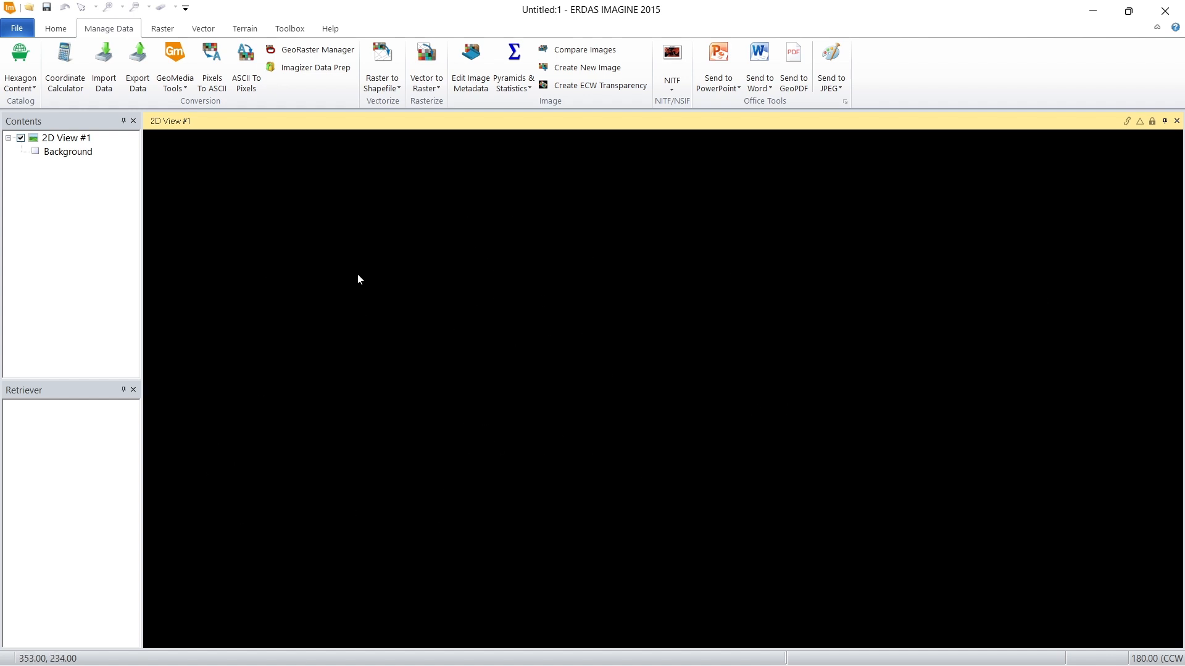
Step: Start opening a raster layer from the raw landsat 9 folder and set the file type to IMAGINE Image (*.img)
right_click(441, 336)
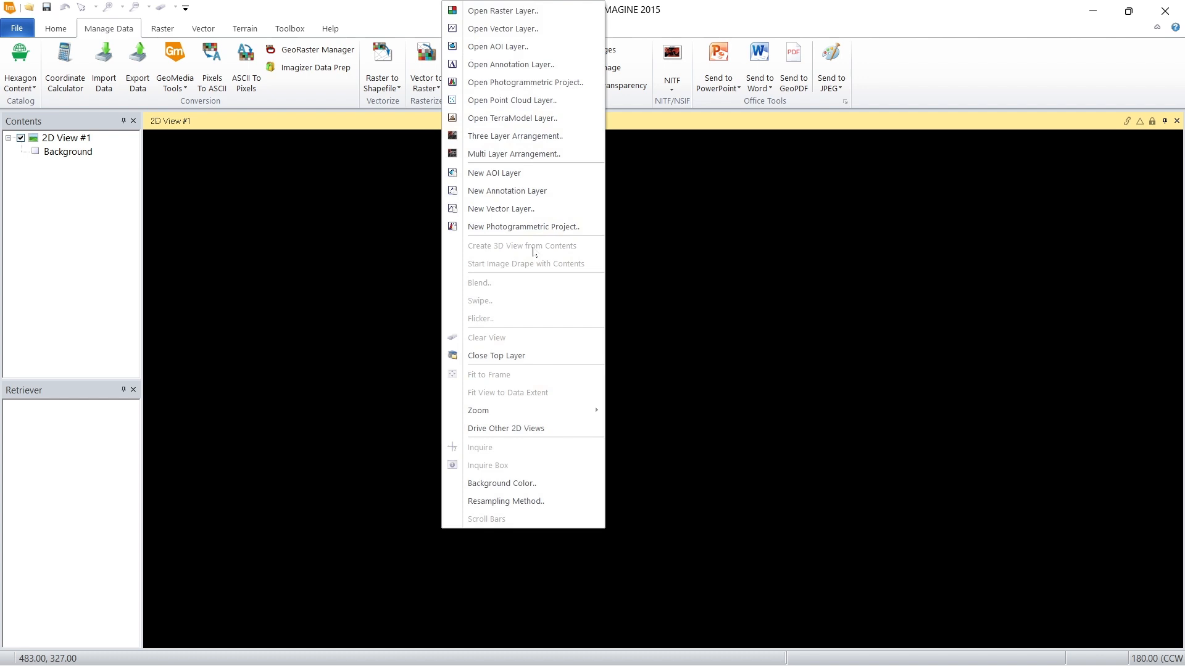
left_click(559, 13)
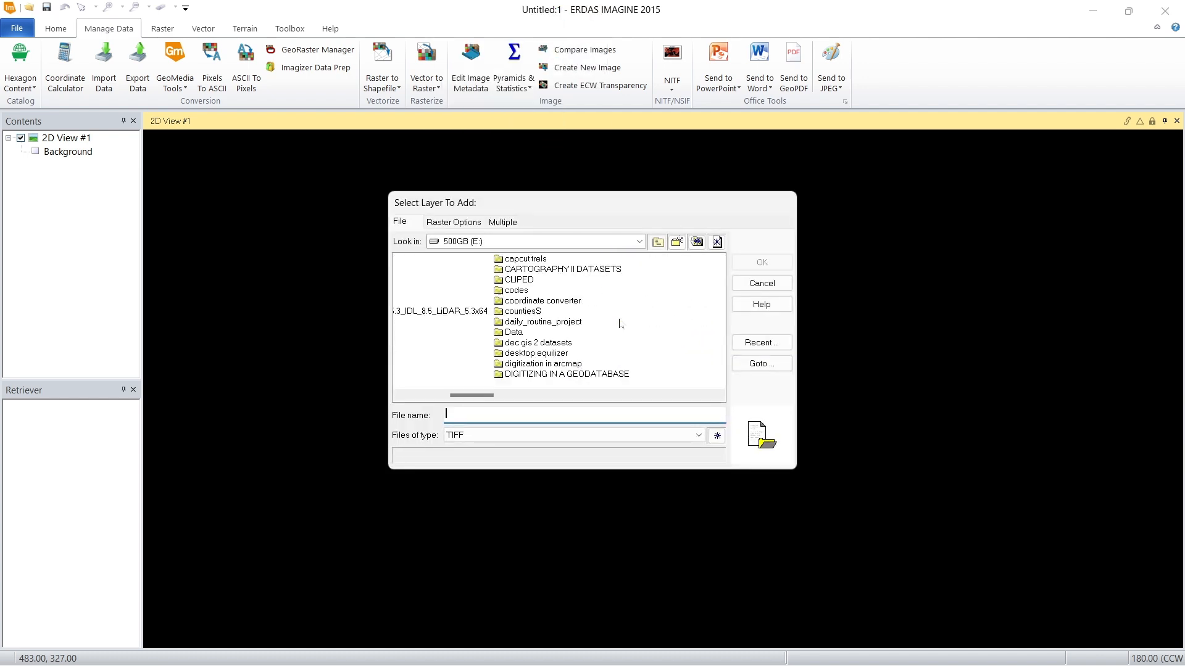
scroll(599, 321, "down", 1)
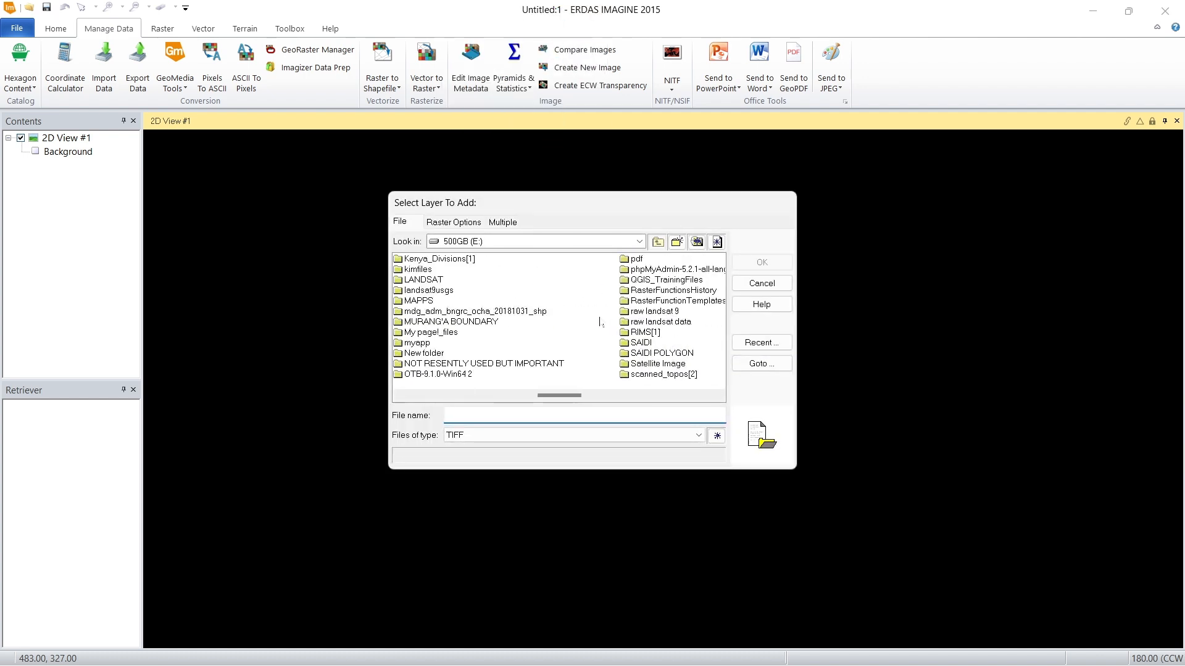
left_click(669, 312)
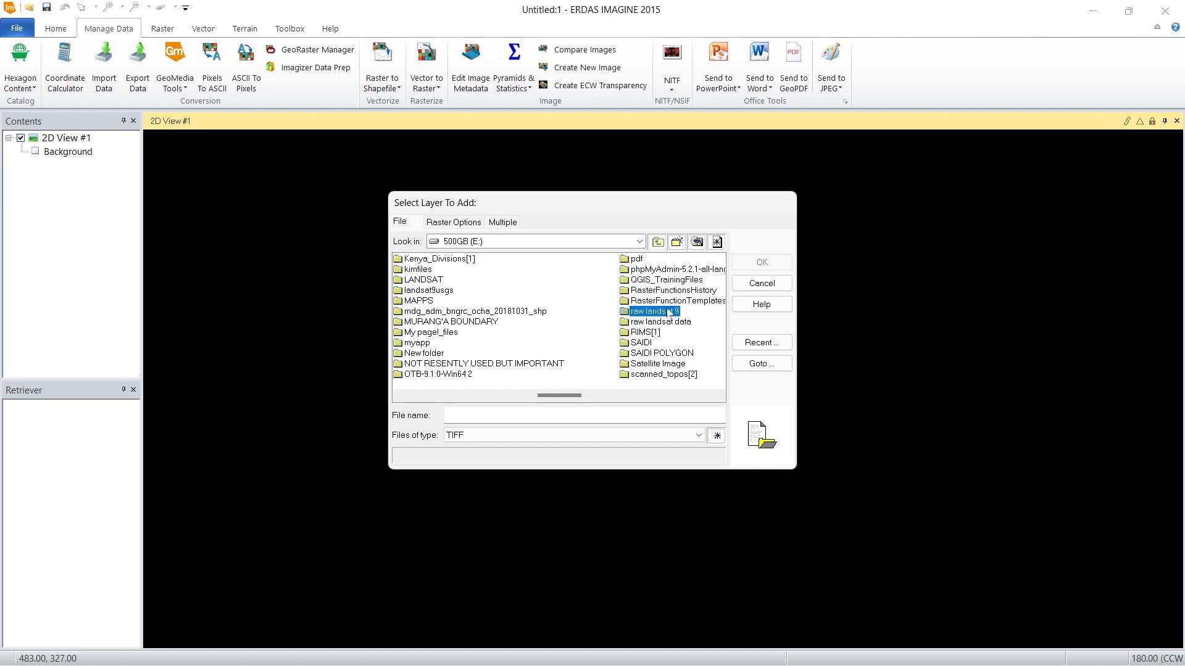
double_click(669, 312)
left_click(697, 435)
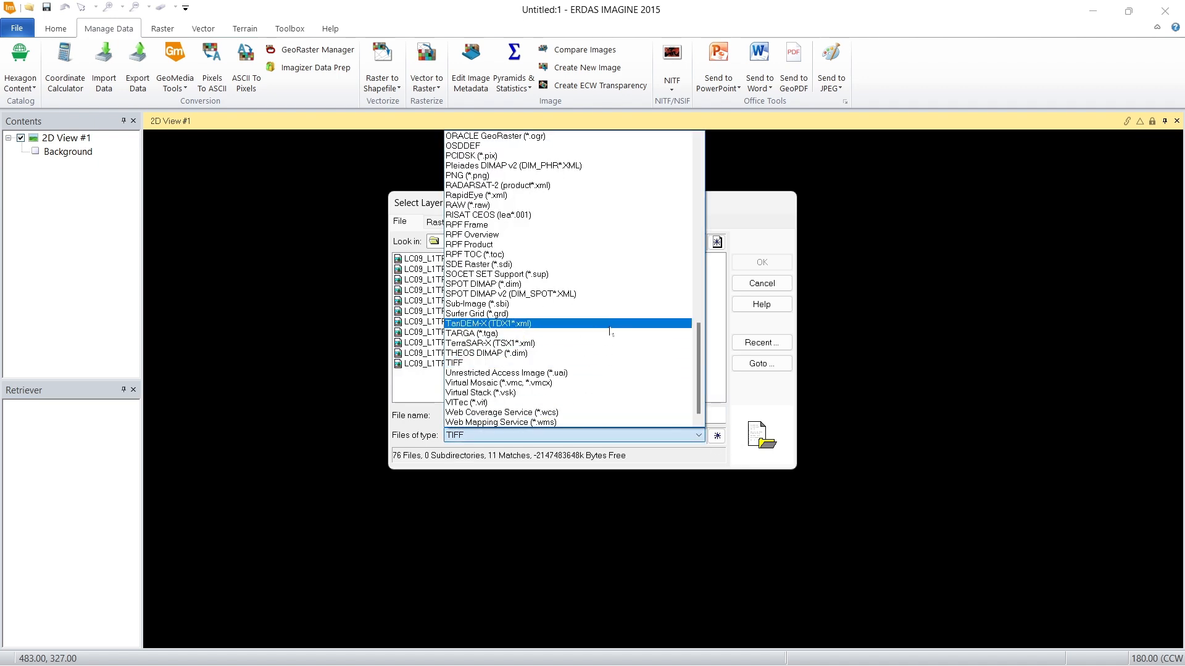
scroll(609, 331, "up", 20)
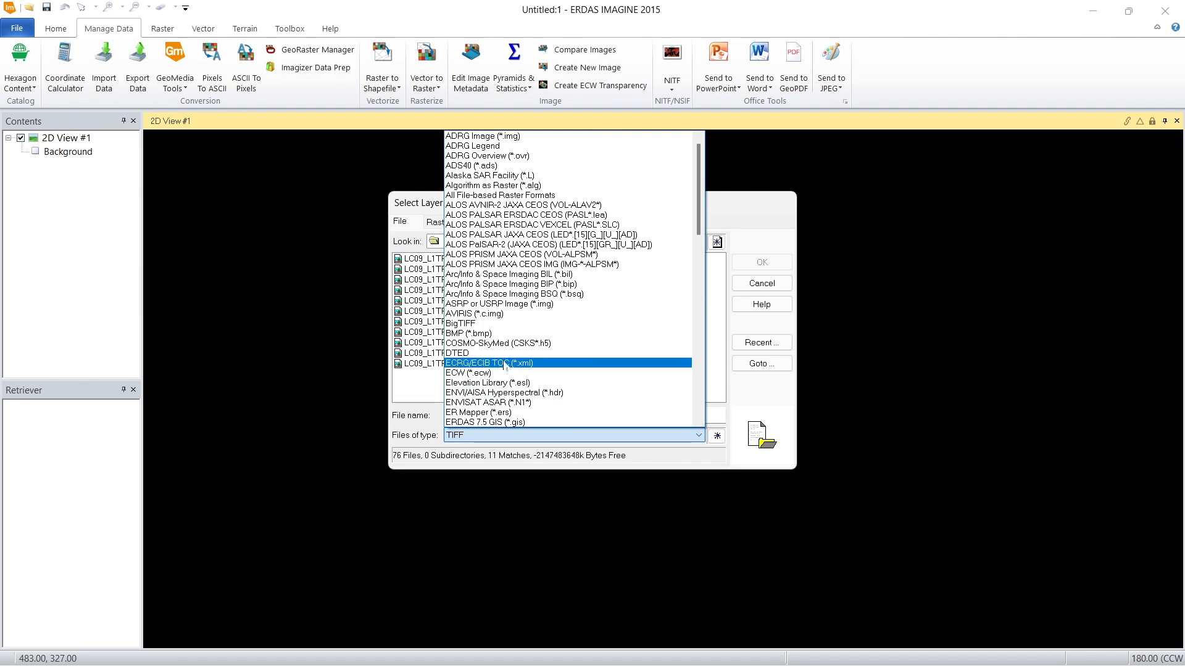
scroll(524, 293, "down", 10)
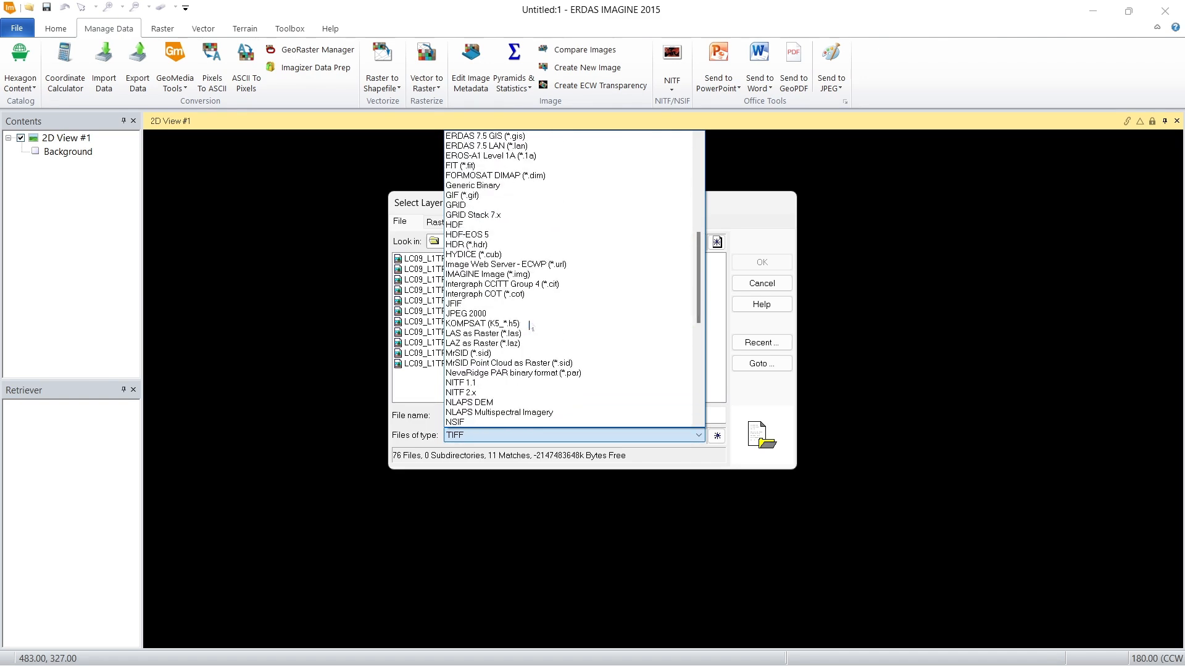
left_click(525, 274)
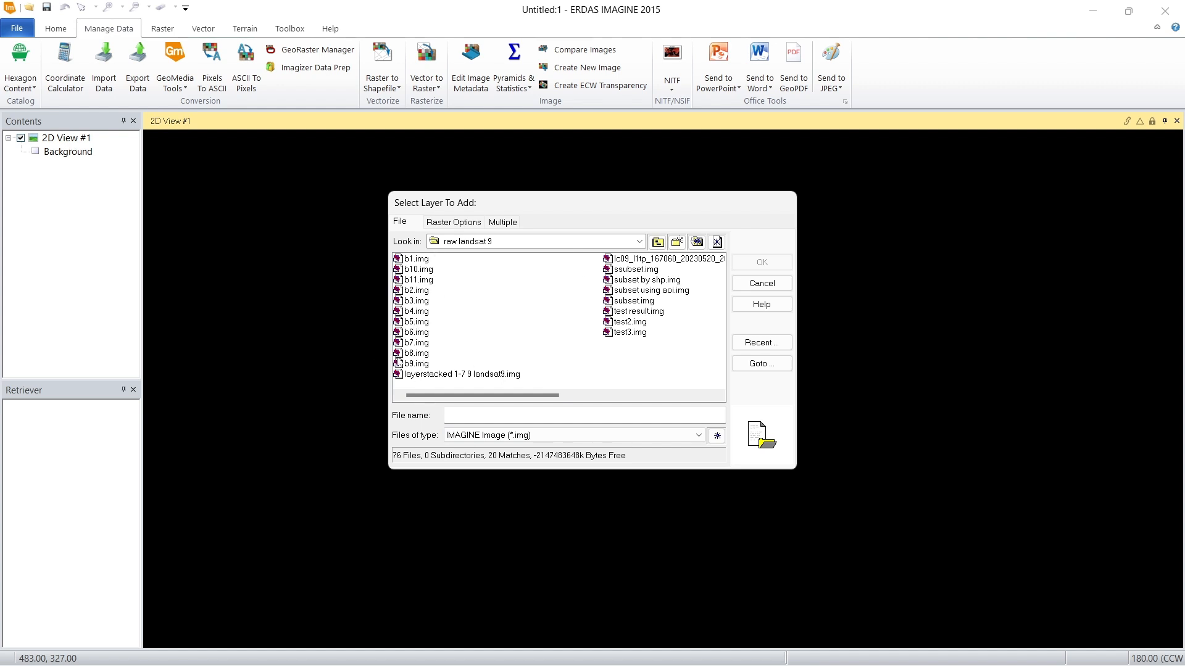
Step: Select all band files from b1.img to b9.img, including b10.img and b11.img, and add them to the 2D view
left_click(417, 363)
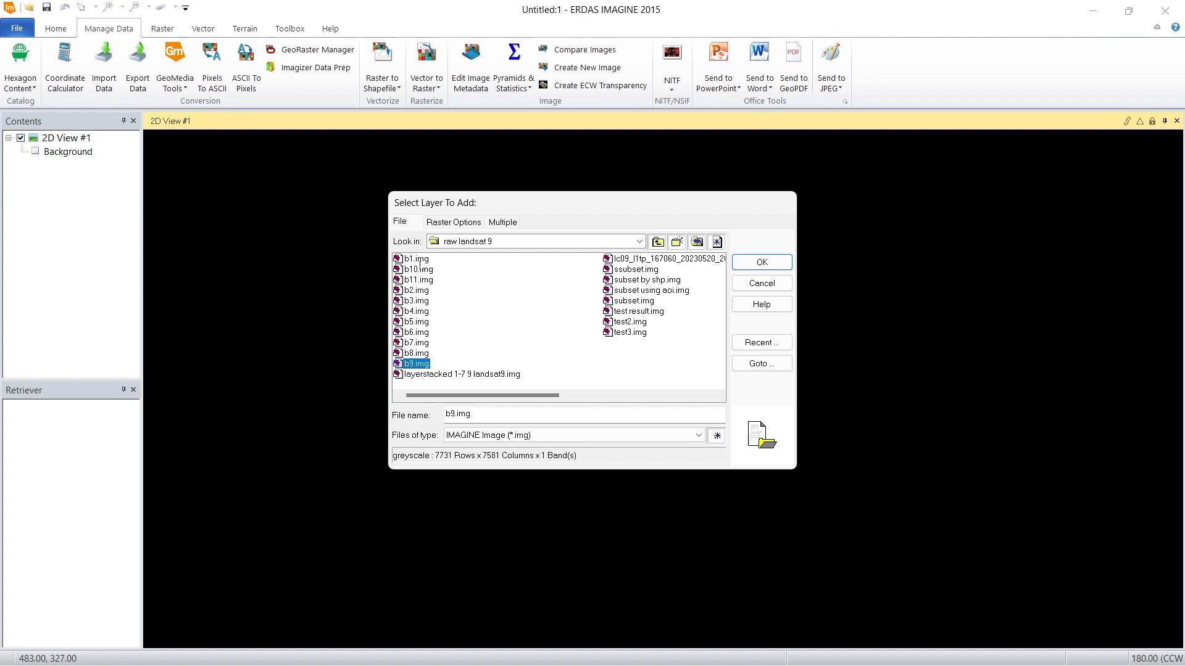
left_click(416, 259, "shift")
left_click(762, 262)
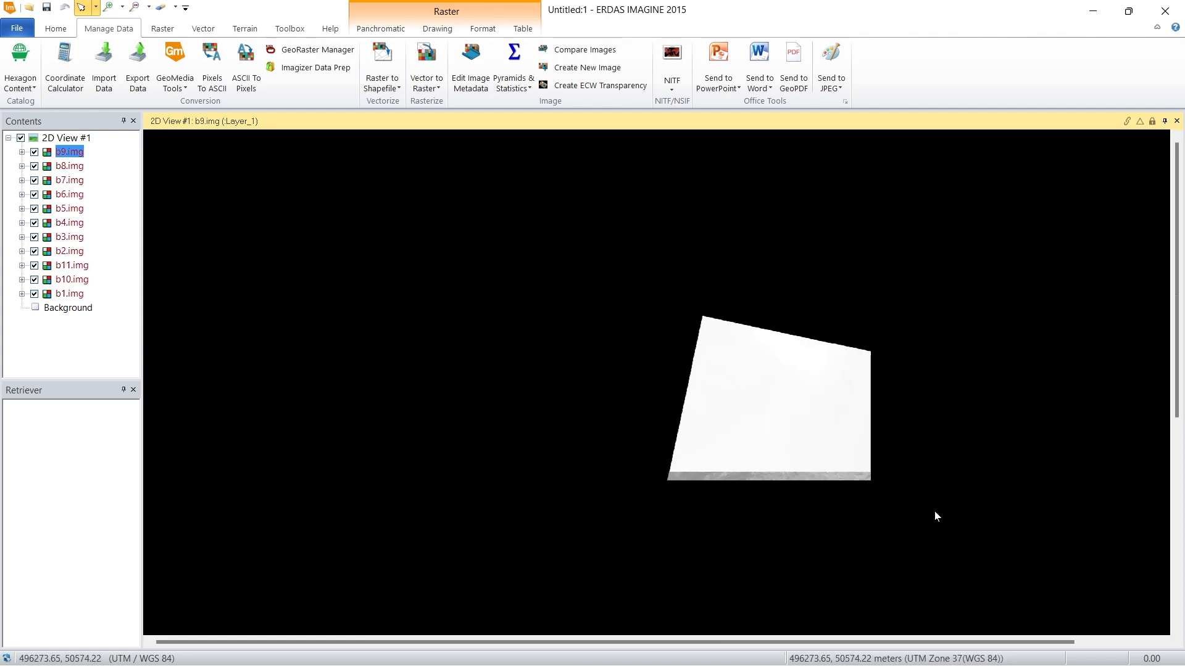
Step: Examine the loaded band images in the 2D view at different zoom levels and look over the panchromatic raster tools
scroll(899, 495, "up", 5)
scroll(583, 380, "down", 3)
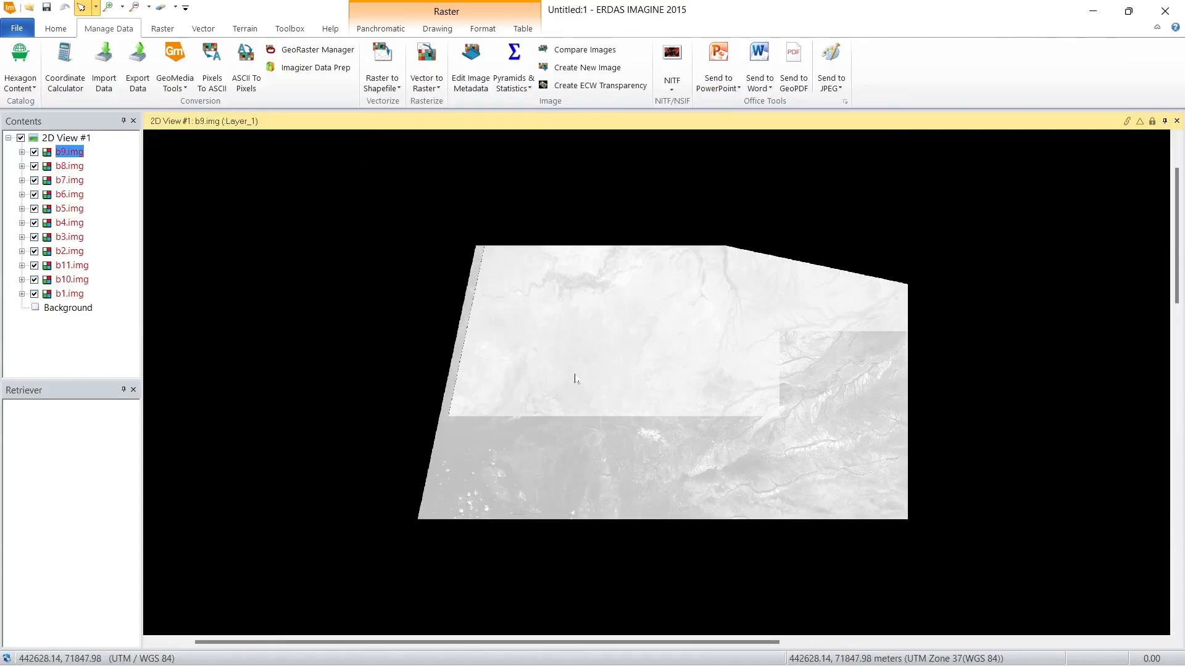
scroll(575, 379, "down", 2)
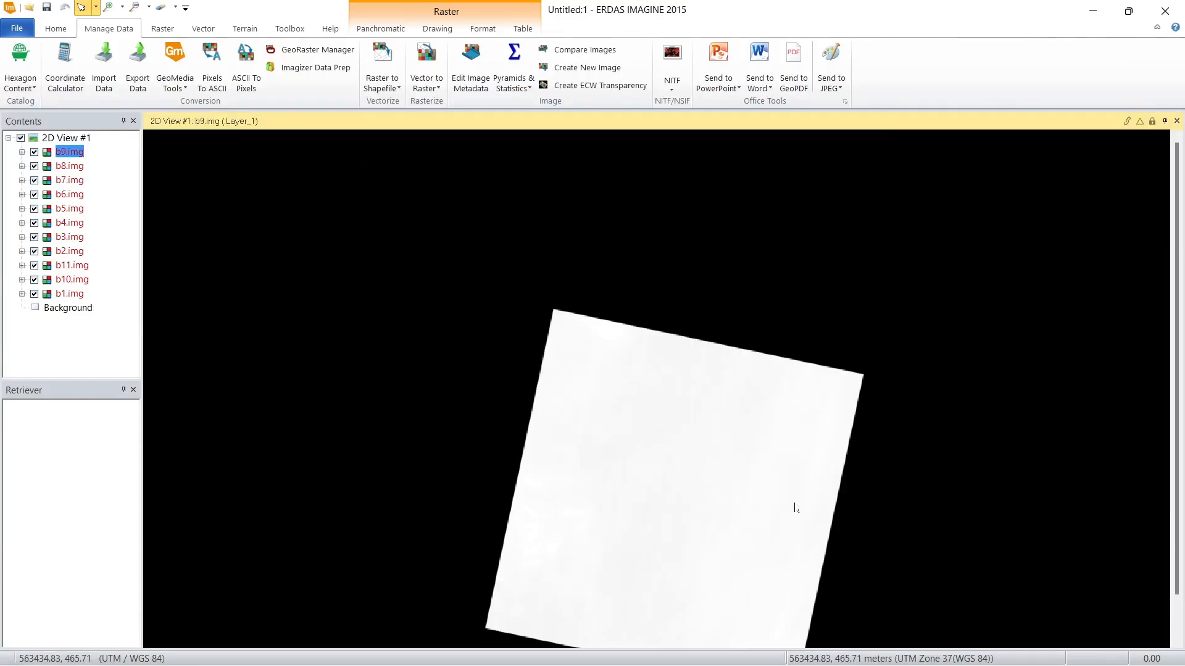
scroll(794, 503, "up", 2)
scroll(549, 339, "down", 3)
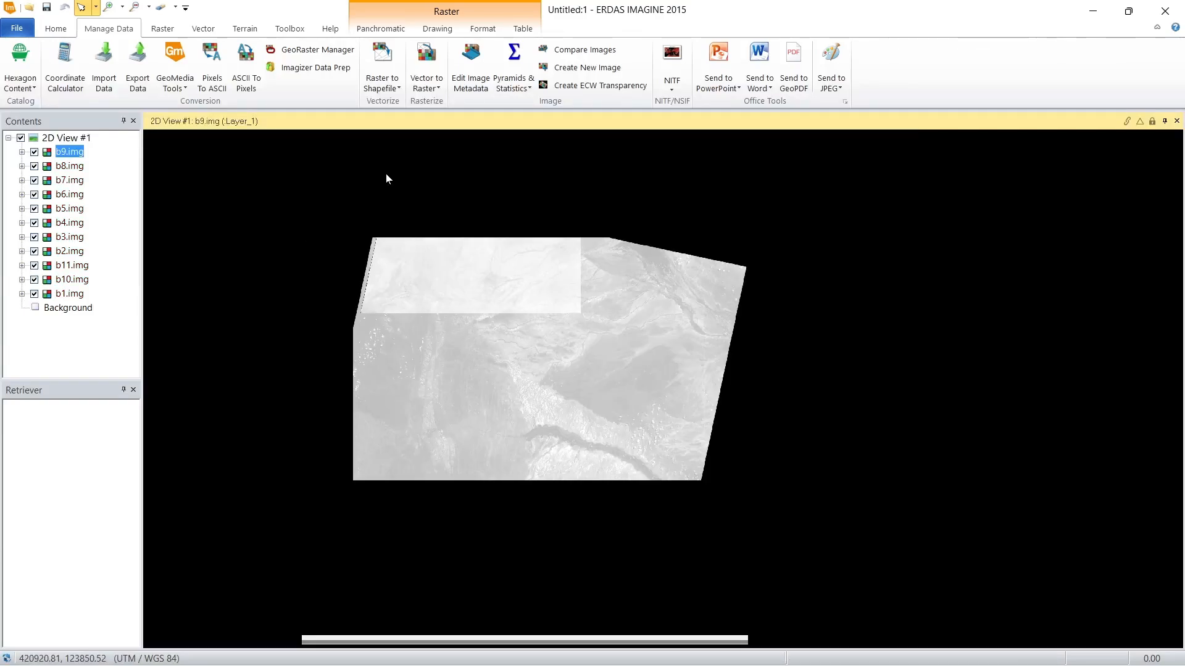
scroll(389, 179, "up", 2)
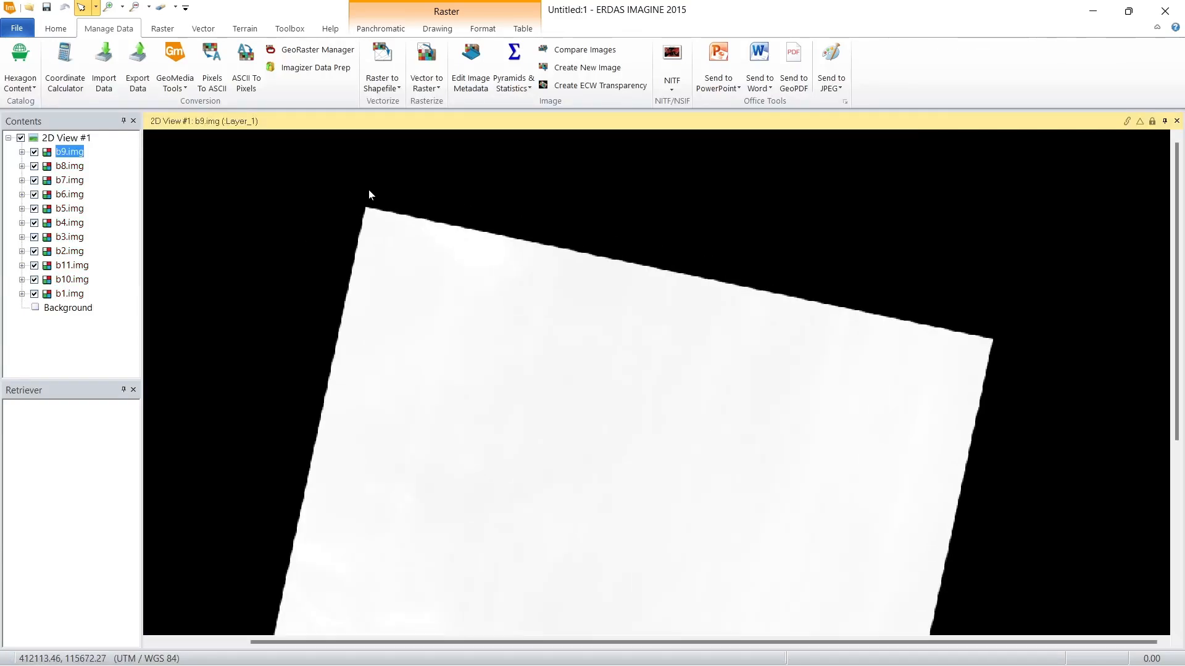
left_click(374, 31)
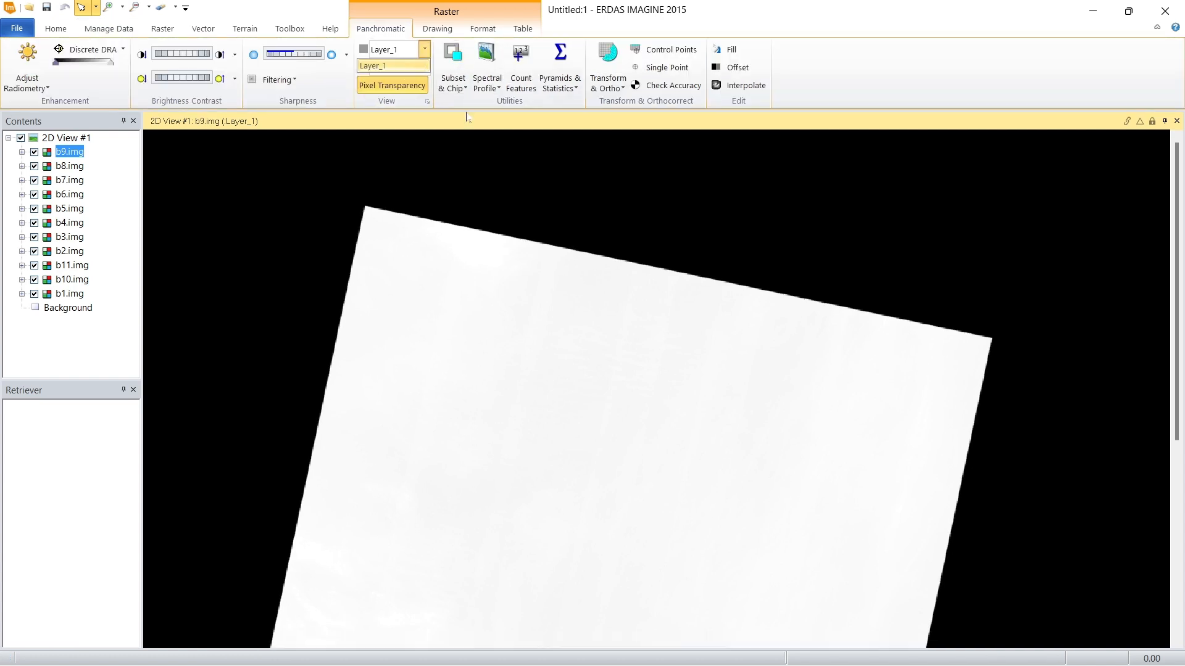
scroll(383, 238, "up", 3)
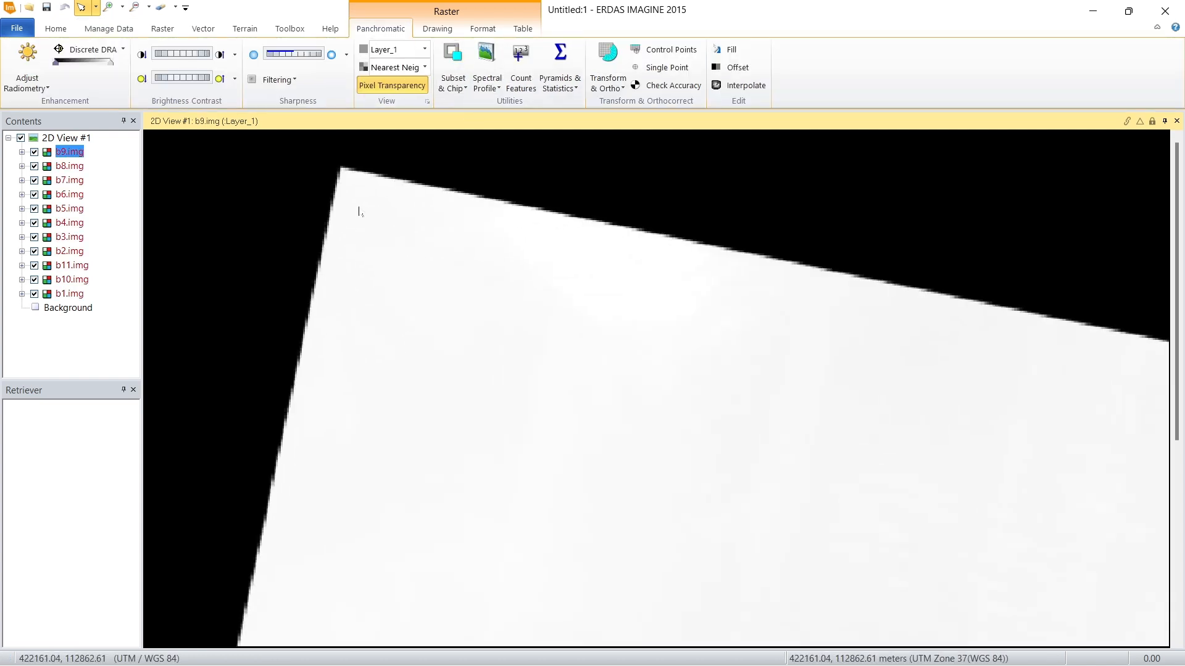
scroll(359, 211, "down", 4)
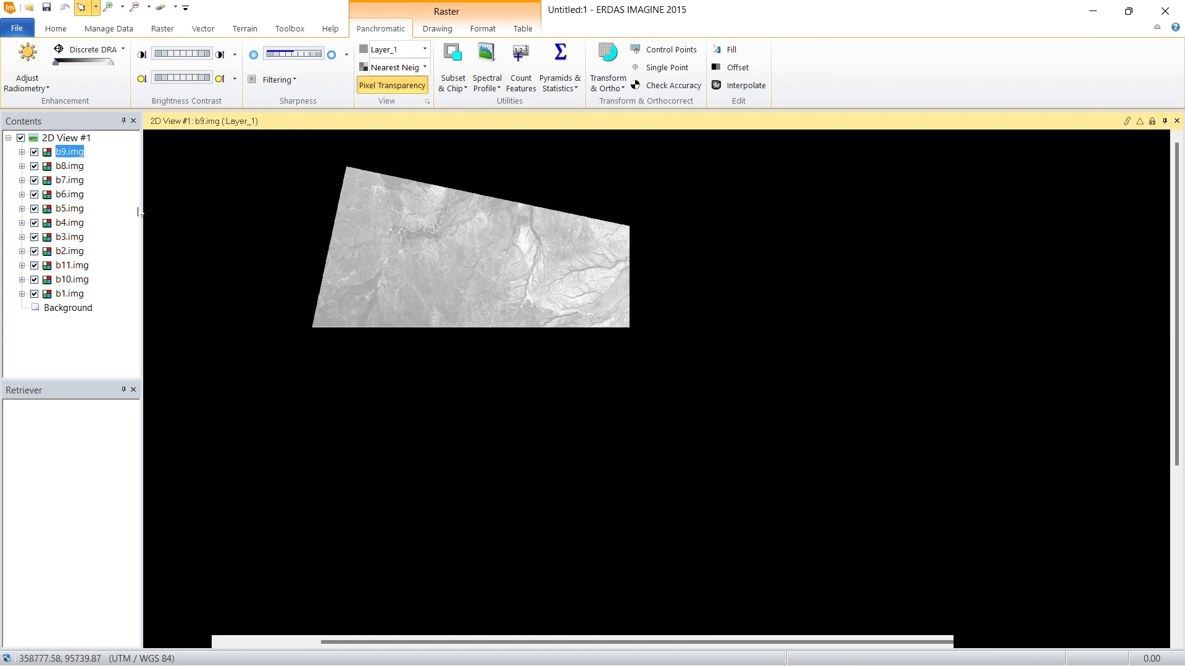
scroll(405, 324, "up", 2)
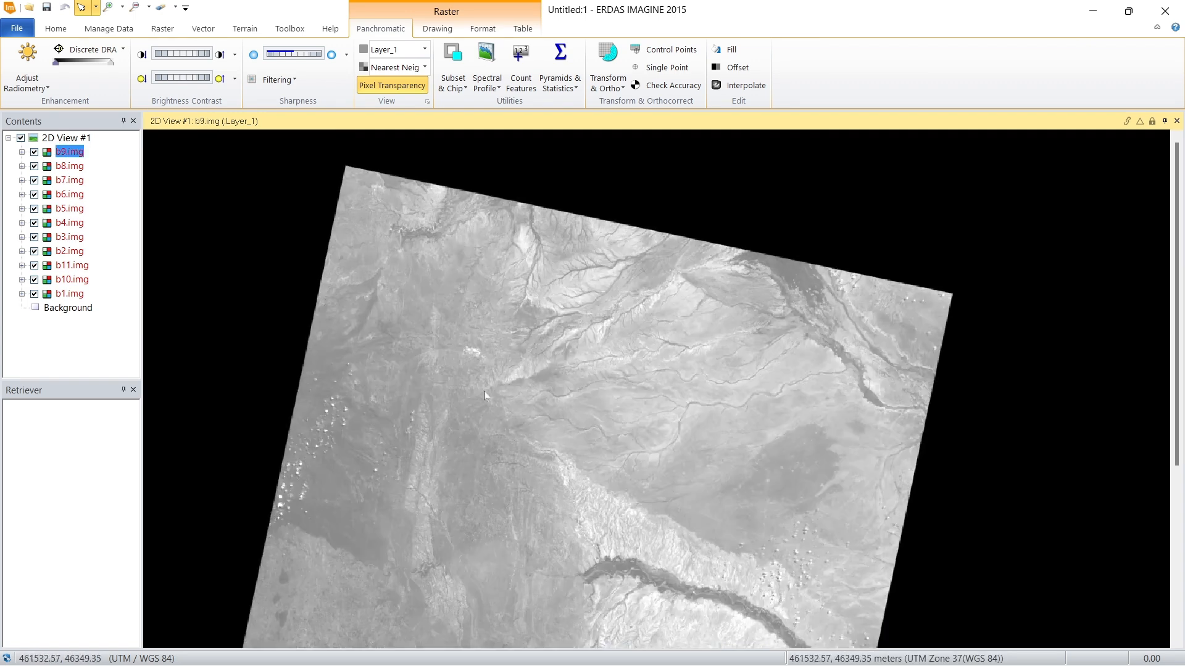
scroll(483, 391, "down", 4)
scroll(532, 518, "up", 2)
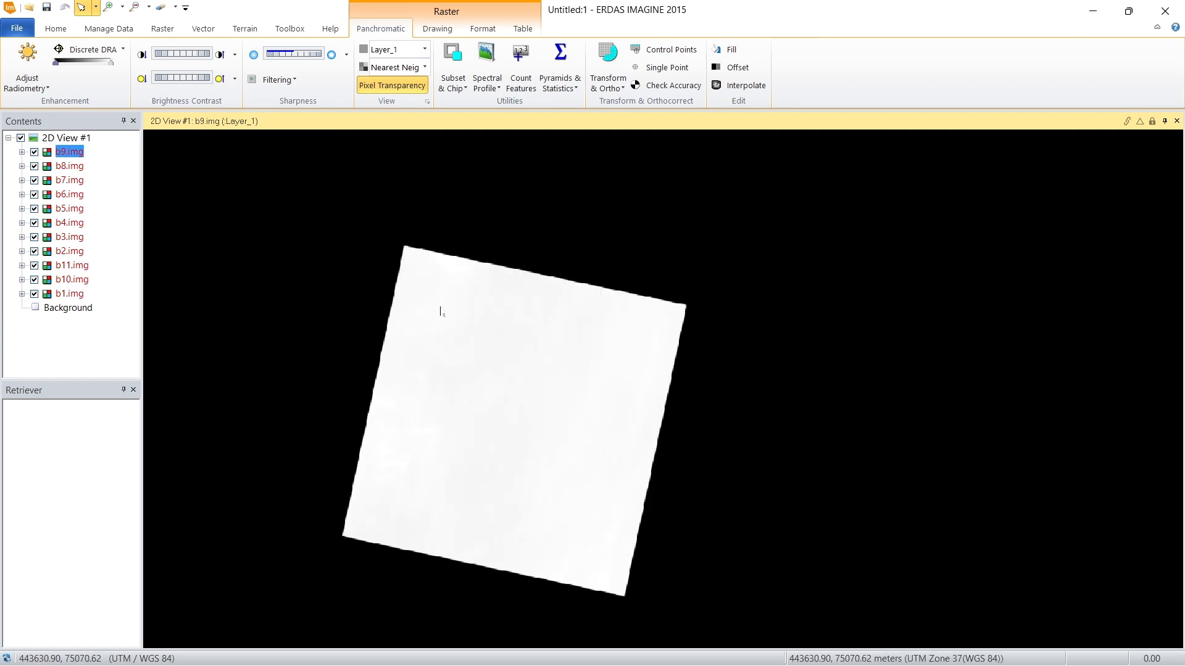
Step: Try to select the b8.img, b10.img and b11.img layers together in the Contents list
left_click(67, 166)
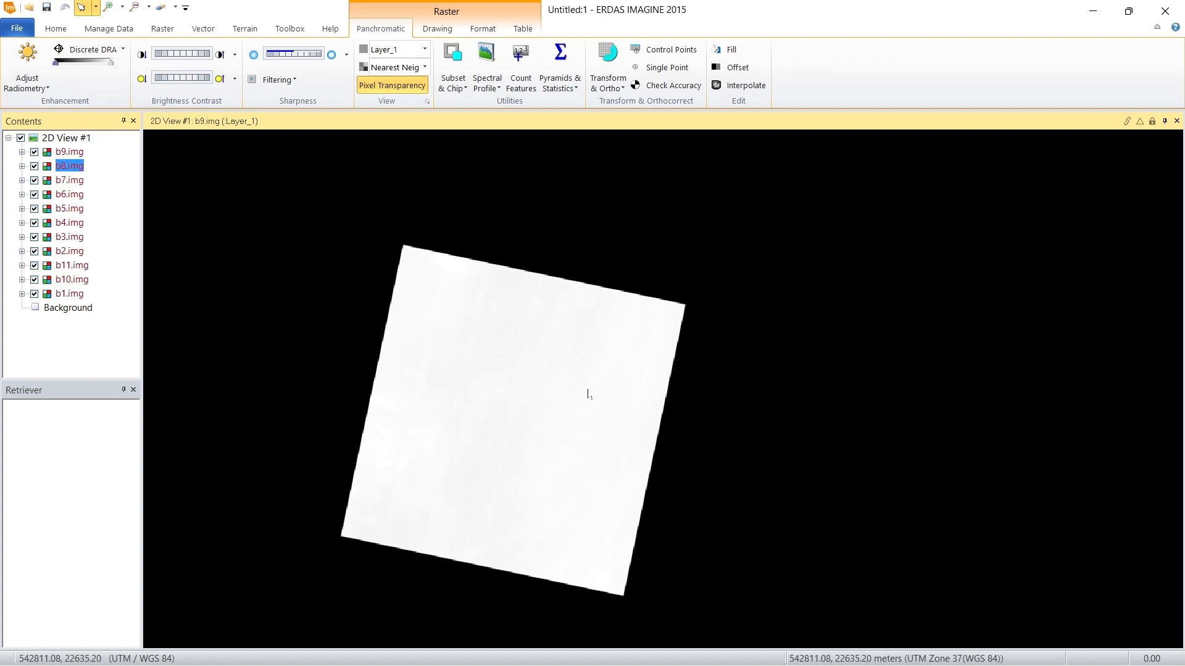
left_click(84, 265)
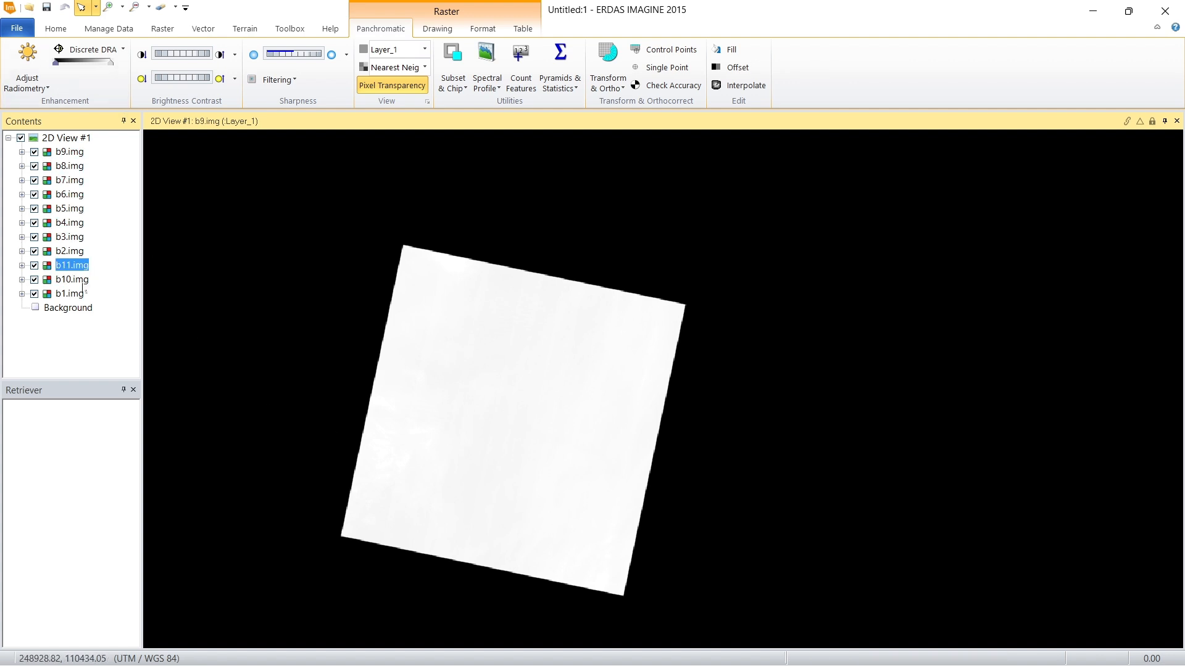
left_click(83, 280)
left_click(84, 271)
left_click(84, 286)
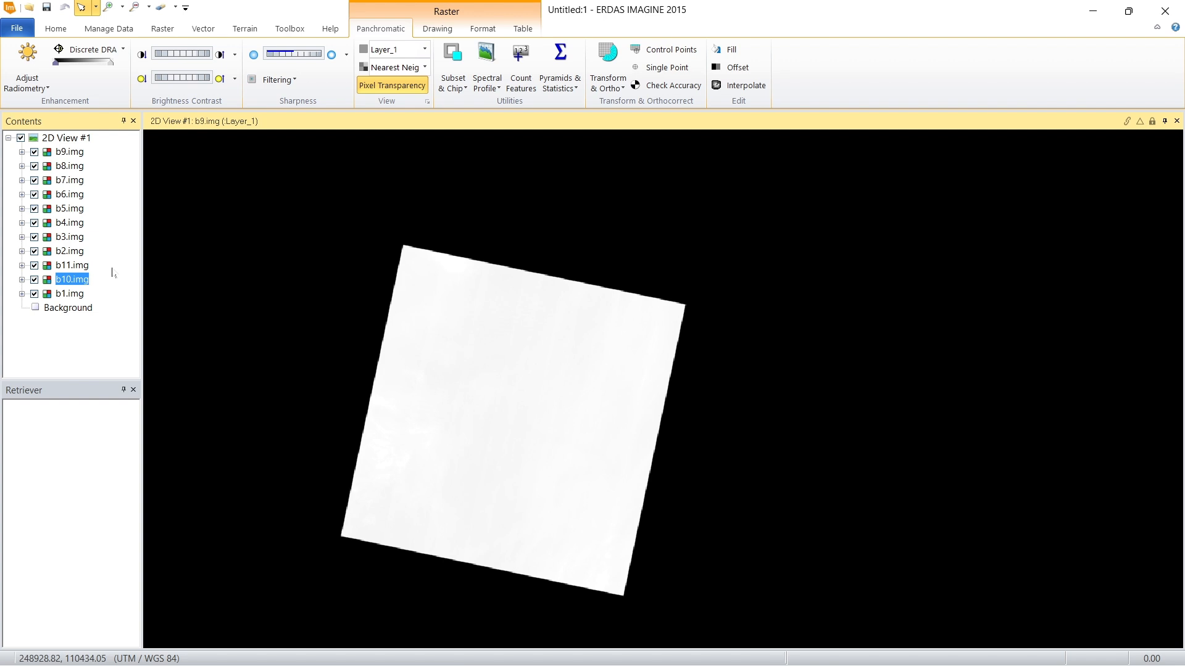
left_click(59, 267, "ctrl")
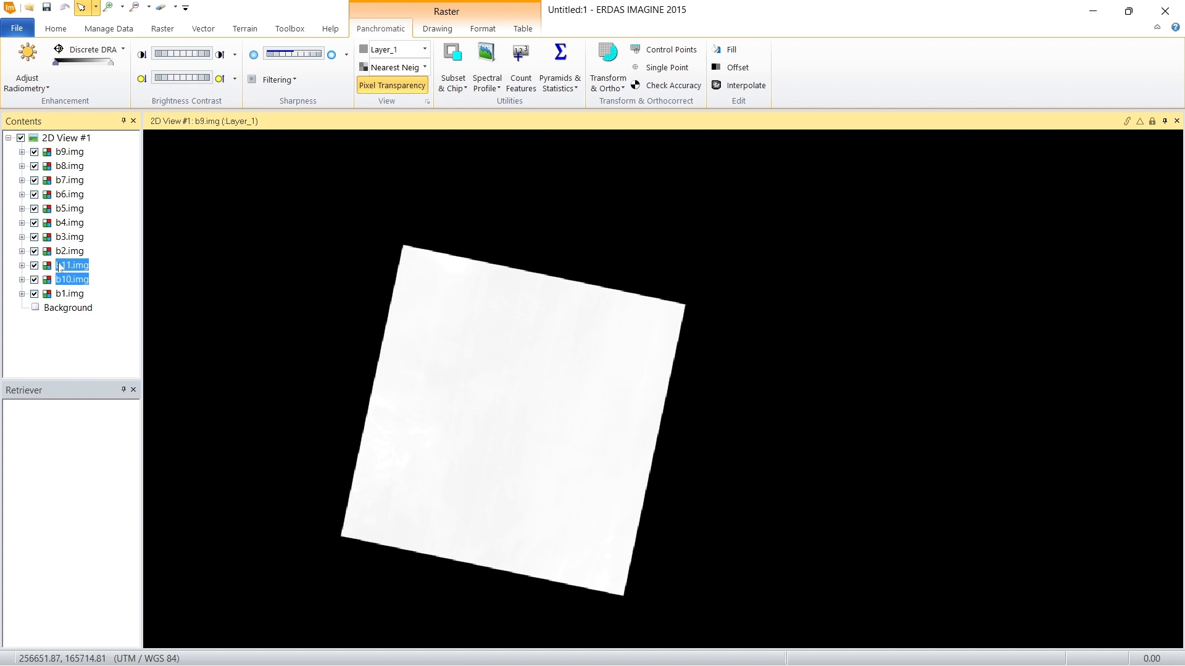
left_click(71, 168, "shift")
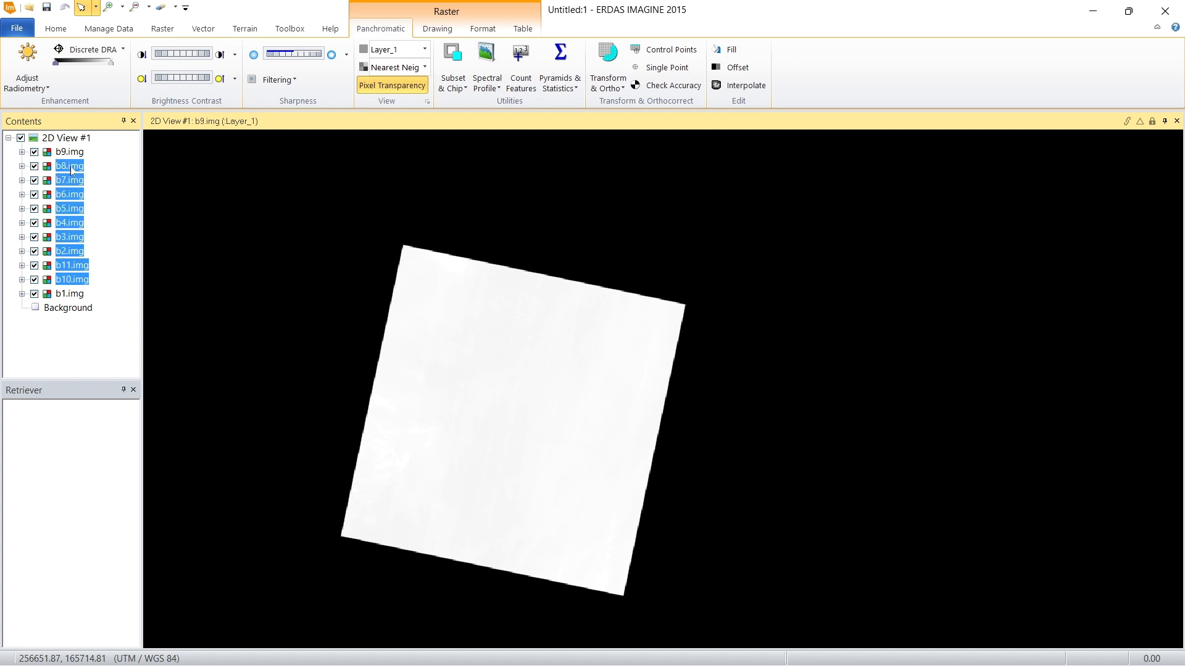
Step: Select only the b10.img, b11.img and b8.img layers in the Contents list and call up their context menu
left_click(61, 295)
left_click(71, 279)
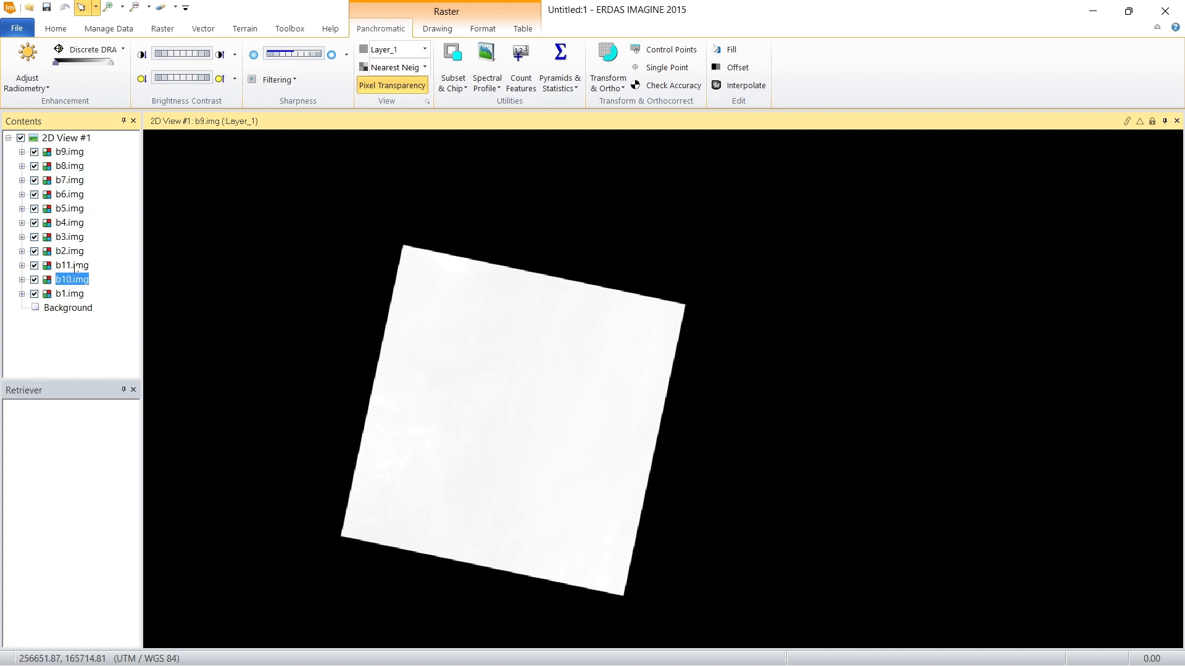
left_click(75, 268, "ctrl")
left_click(75, 166, "ctrl")
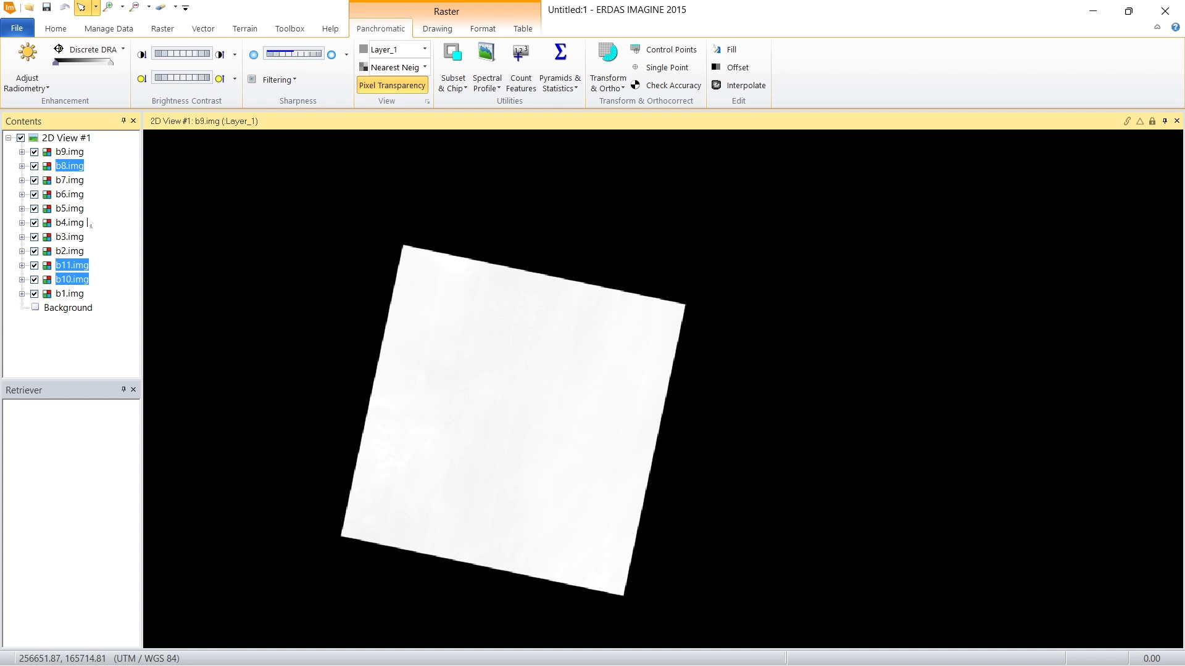
right_click(81, 163)
Step: Remove the b10.img, b11.img and b8.img layers from the 2D view
left_click(65, 167)
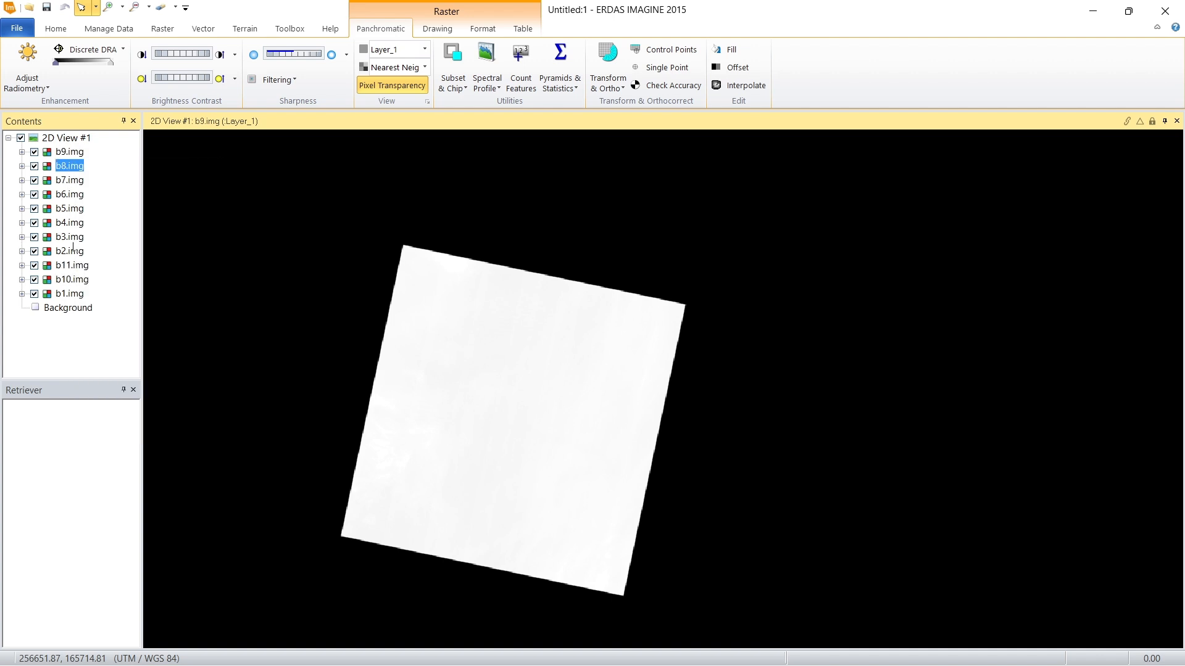
left_click(74, 267, "shift")
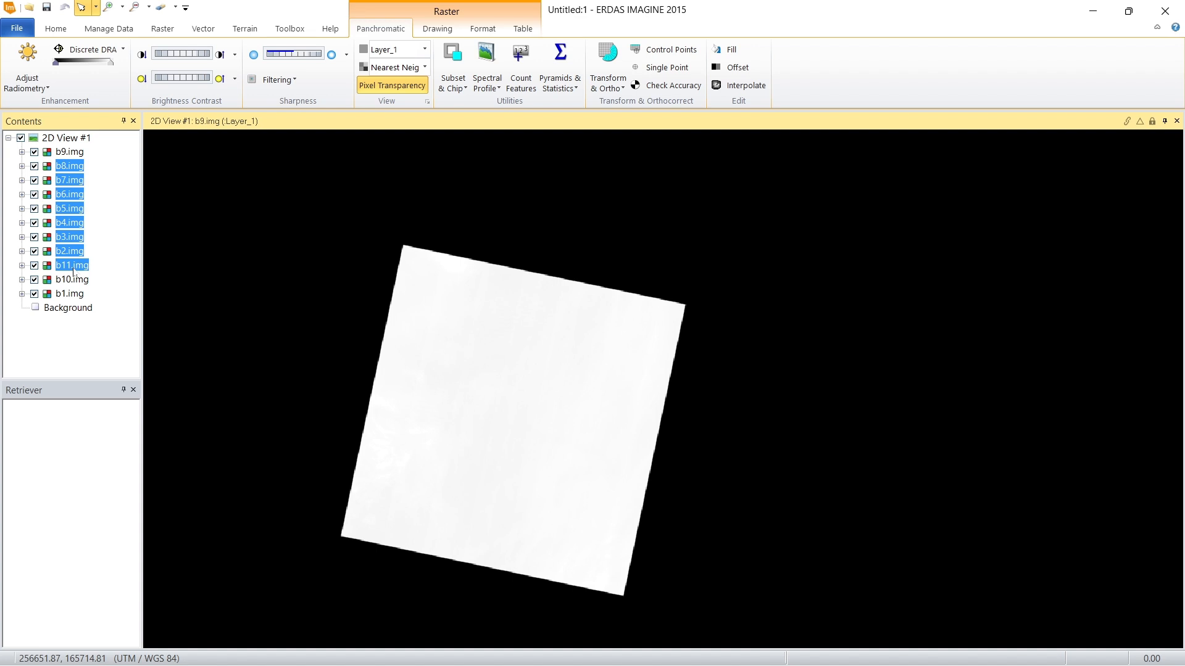
left_click(84, 279)
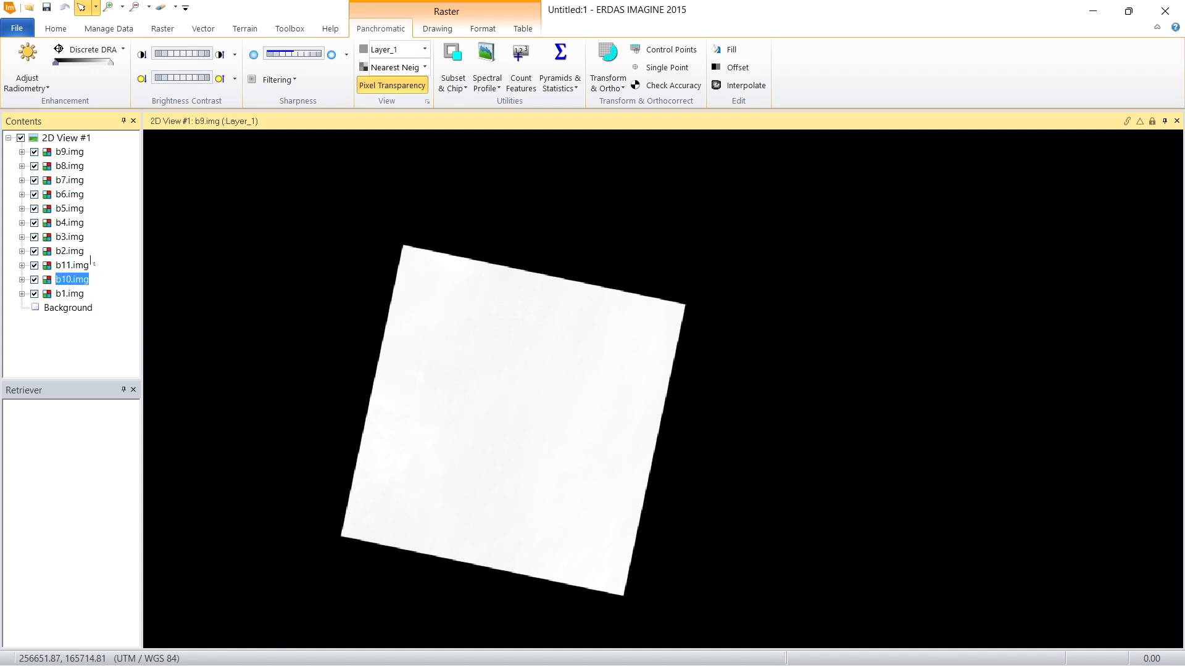
left_click(68, 266, "ctrl")
right_click(80, 170)
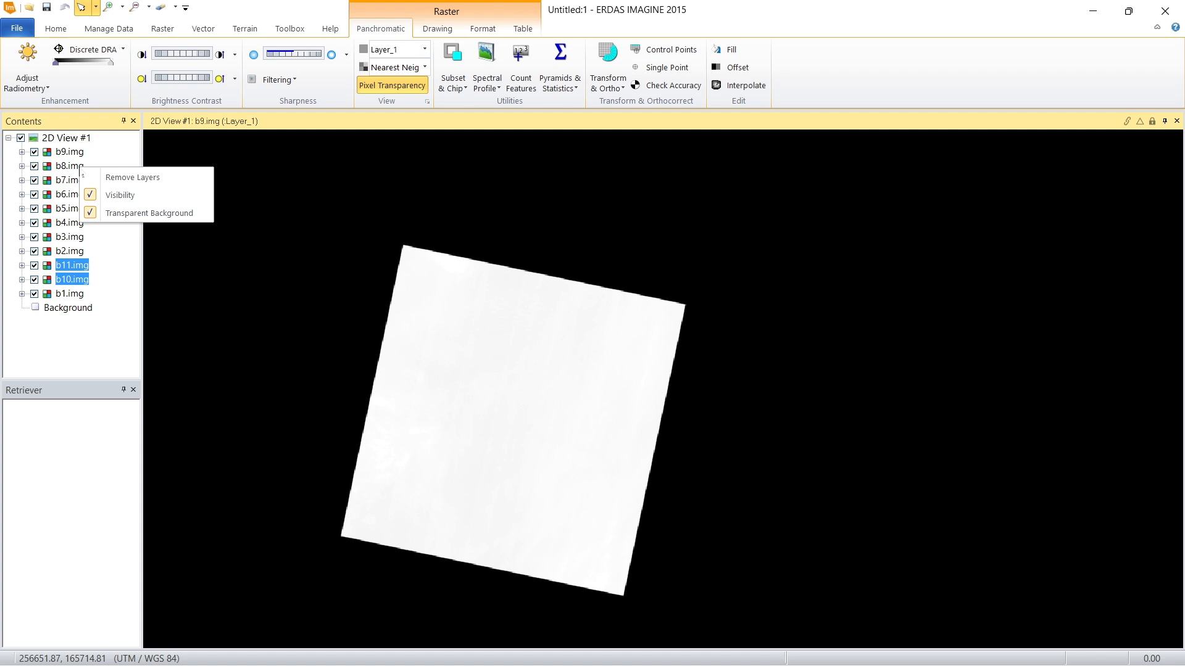
left_click(123, 175)
right_click(69, 165)
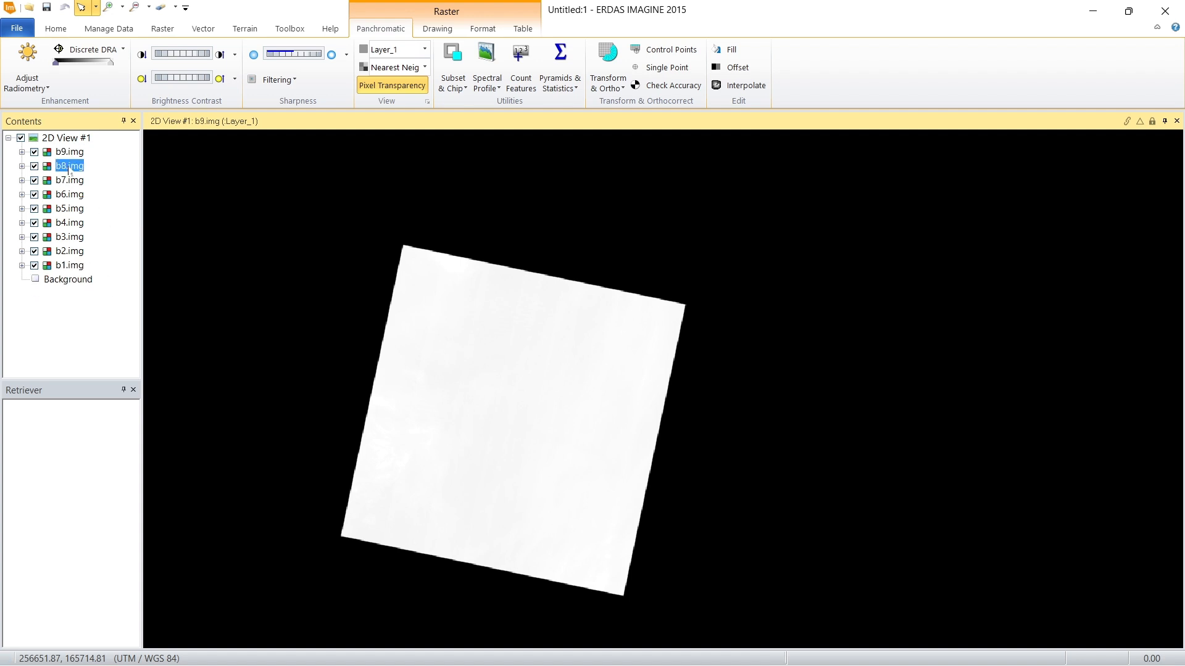
left_click(126, 228)
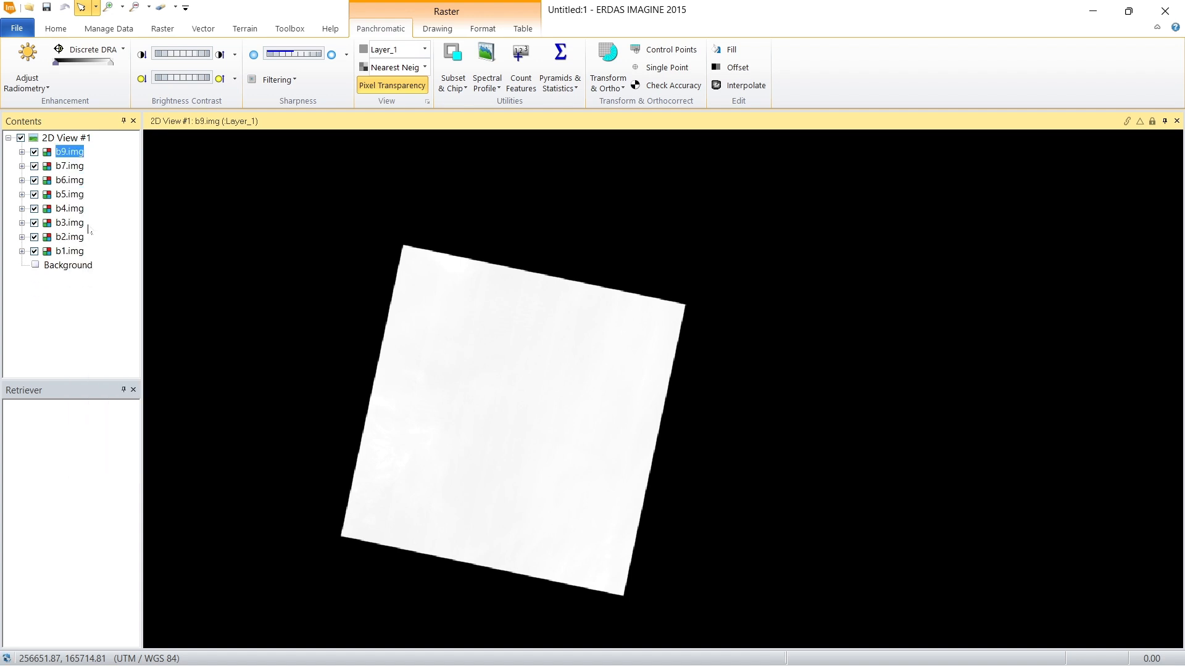
Step: Start a Layer Stack and add b1.img from the raw landsat 9 folder as its first input layer
left_click(73, 253)
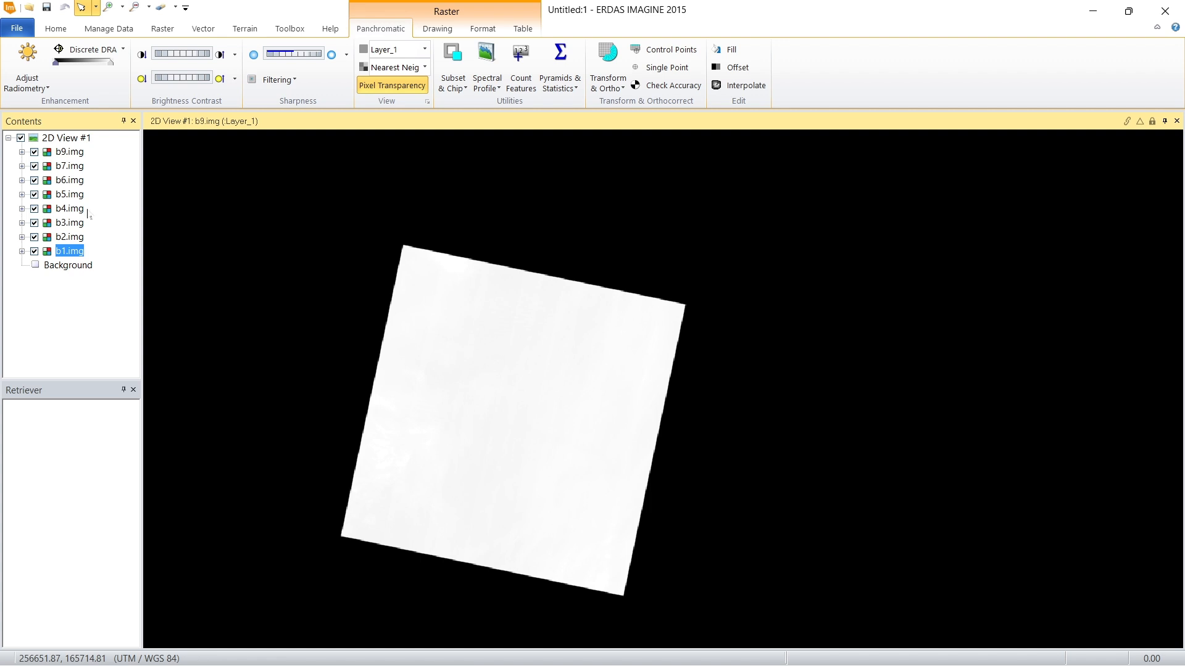
left_click(78, 167)
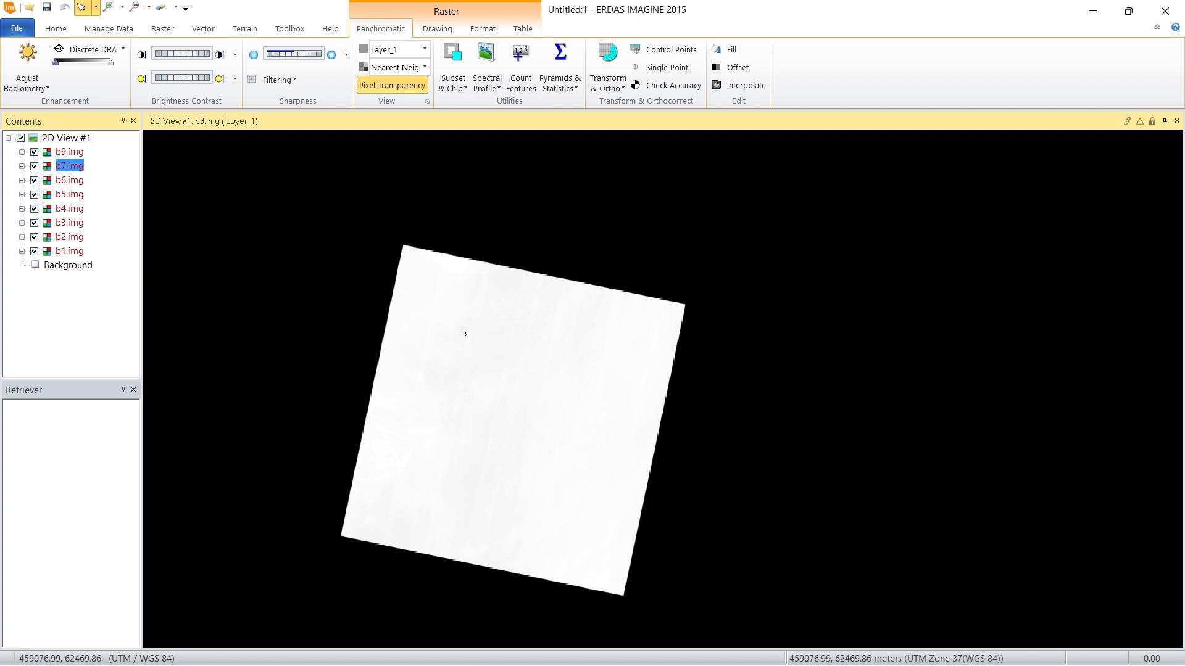
left_click(162, 28)
left_click(137, 83)
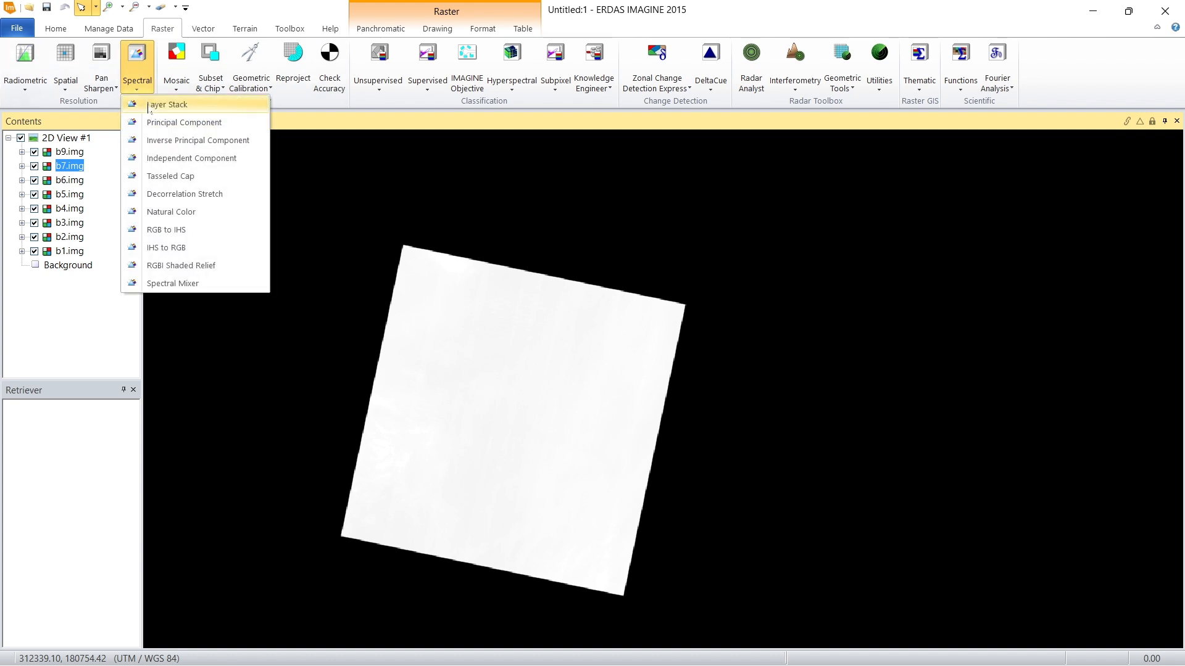
left_click(154, 105)
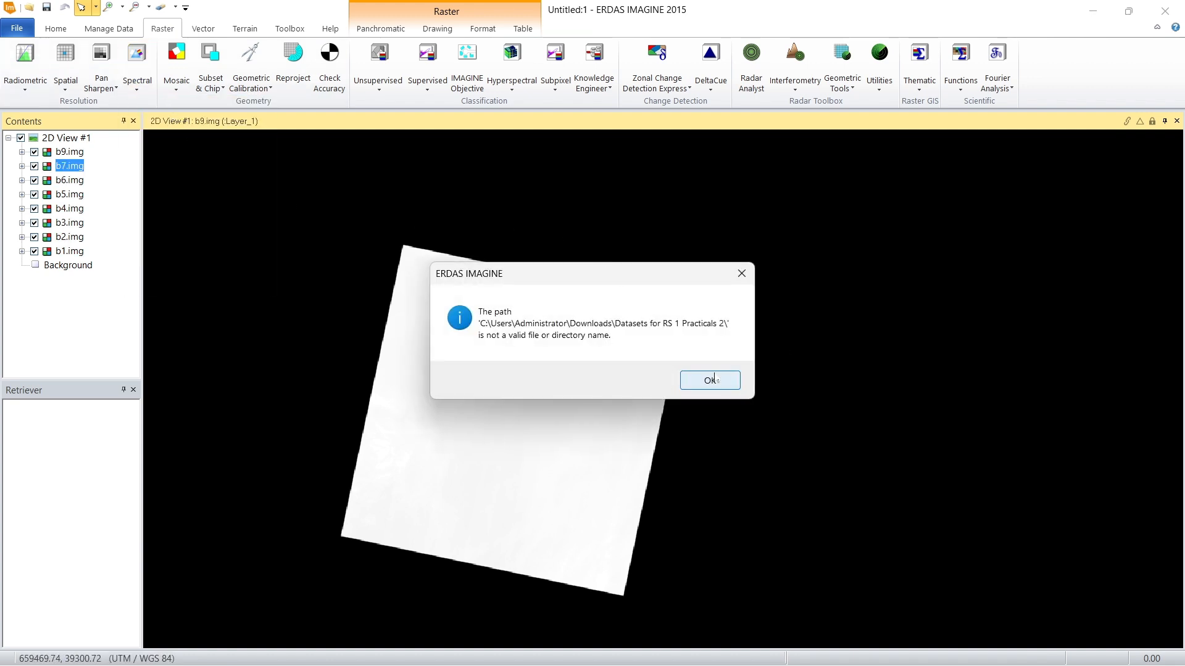
key("Return")
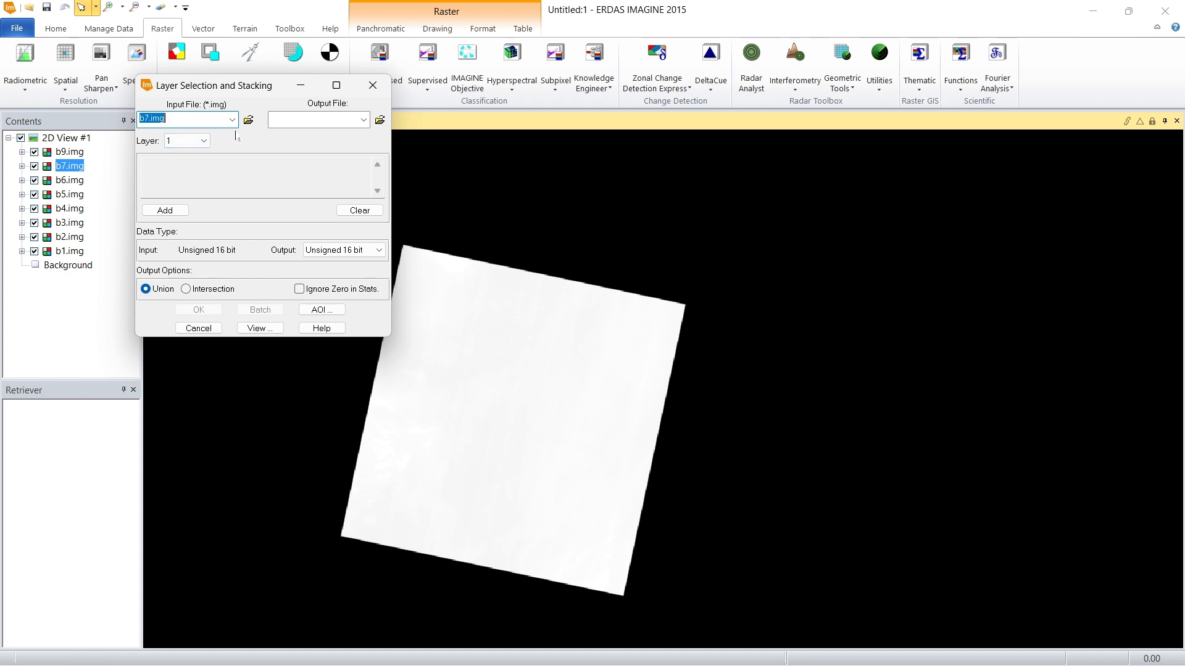
left_click(248, 120)
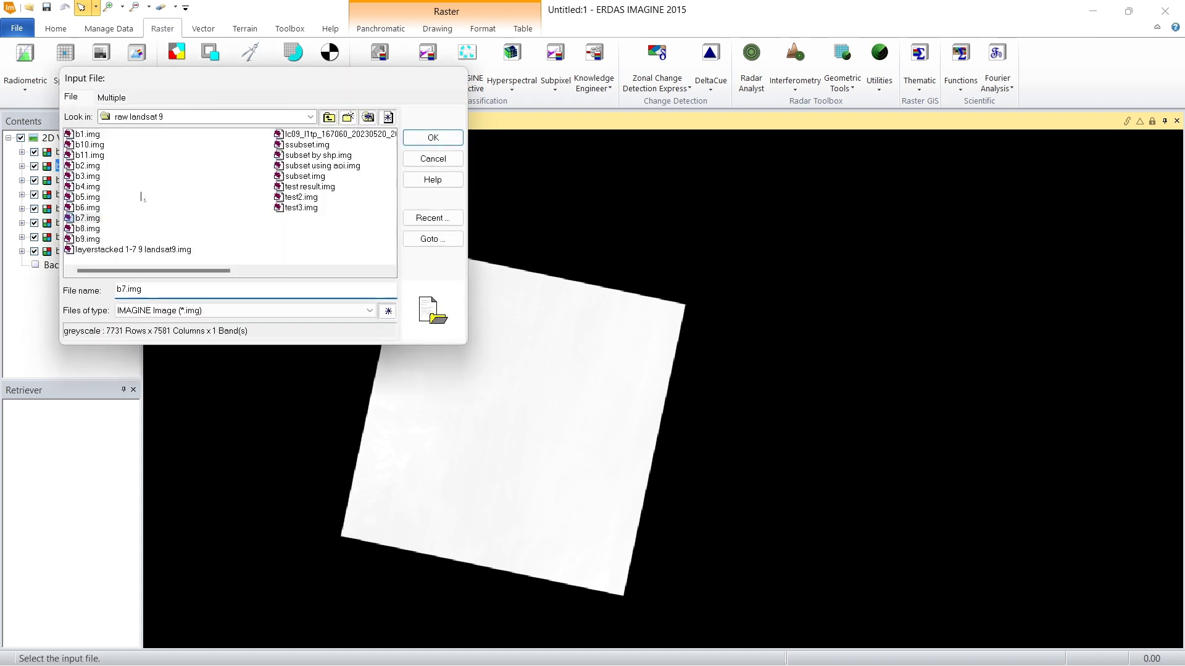
left_click(90, 134)
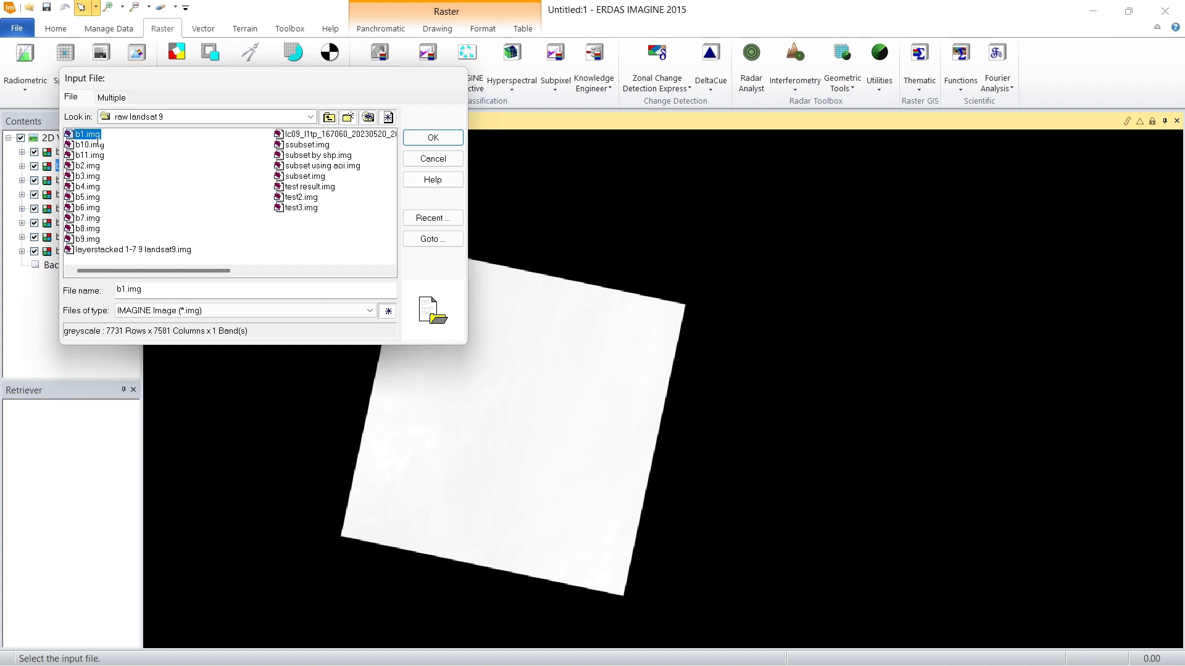
left_click(433, 137)
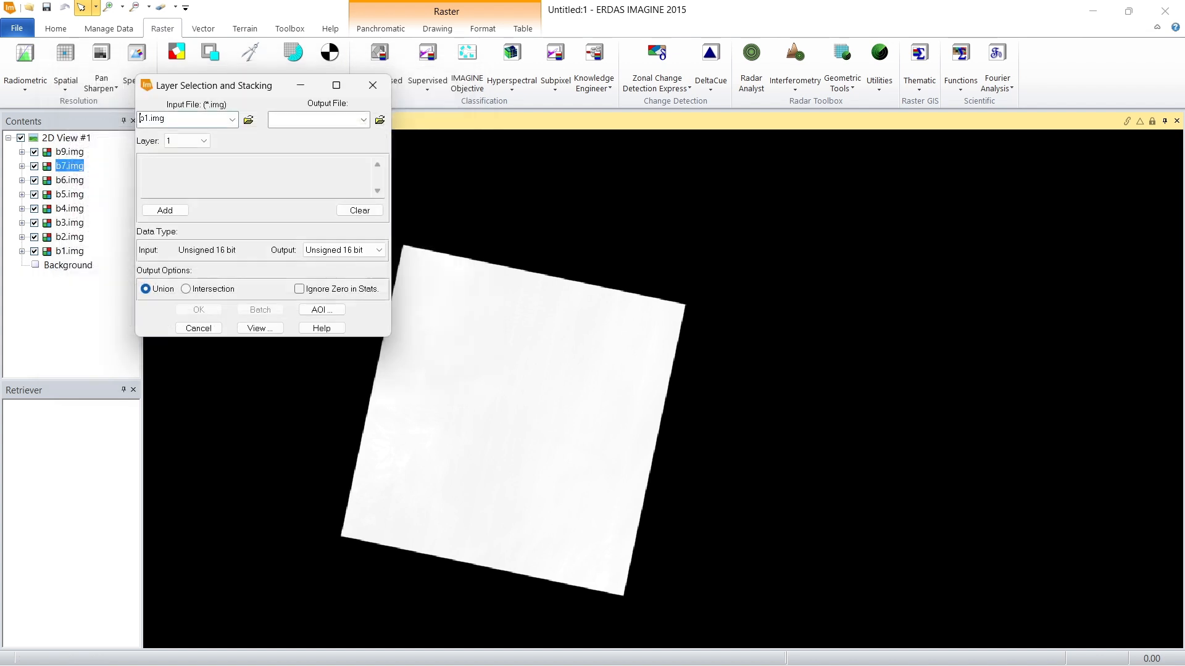
left_click(177, 212)
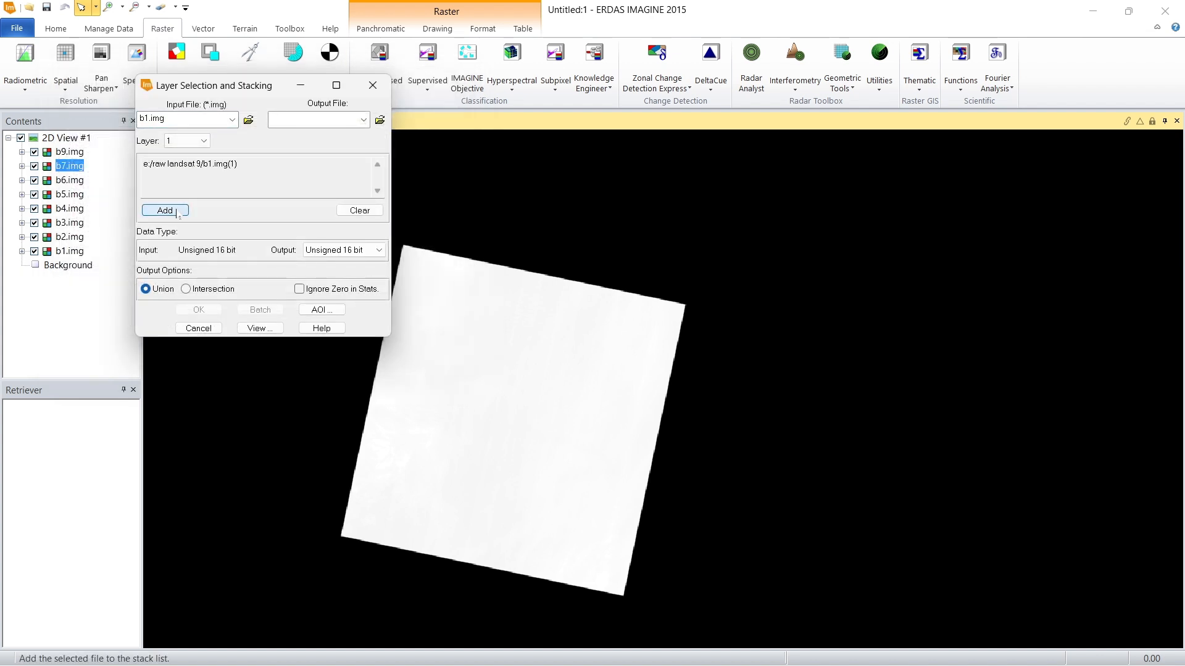
Step: Add b2.img and b3.img from the raw landsat 9 folder to the layer stack list
left_click(249, 120)
left_click(87, 165)
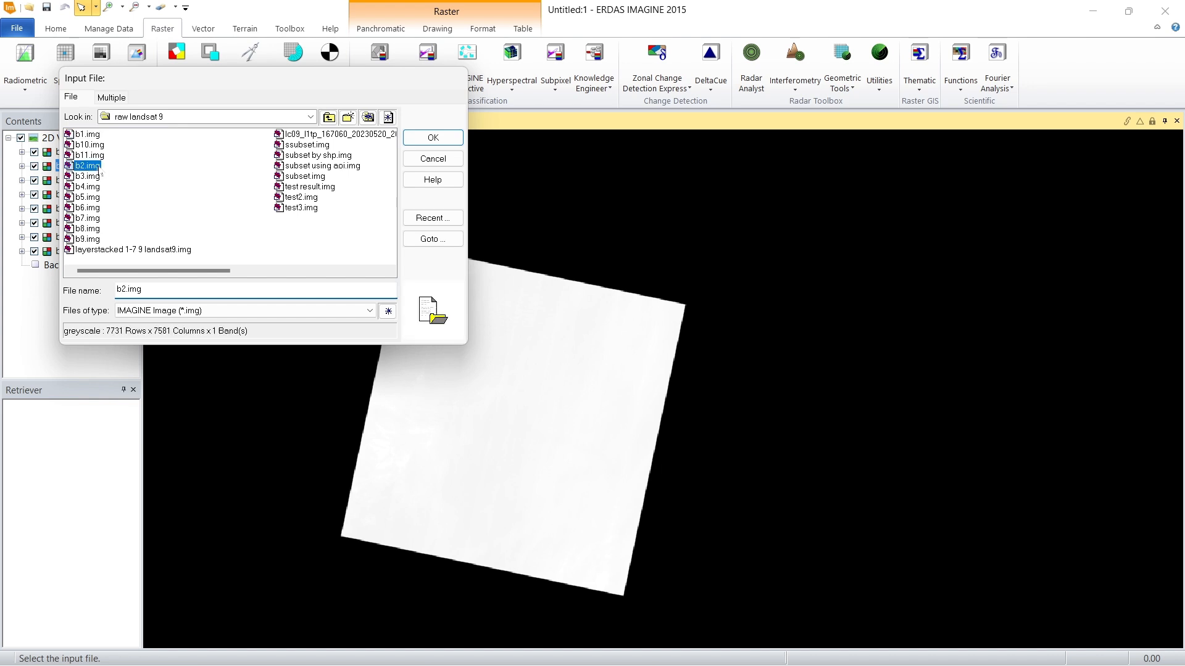
left_click(433, 136)
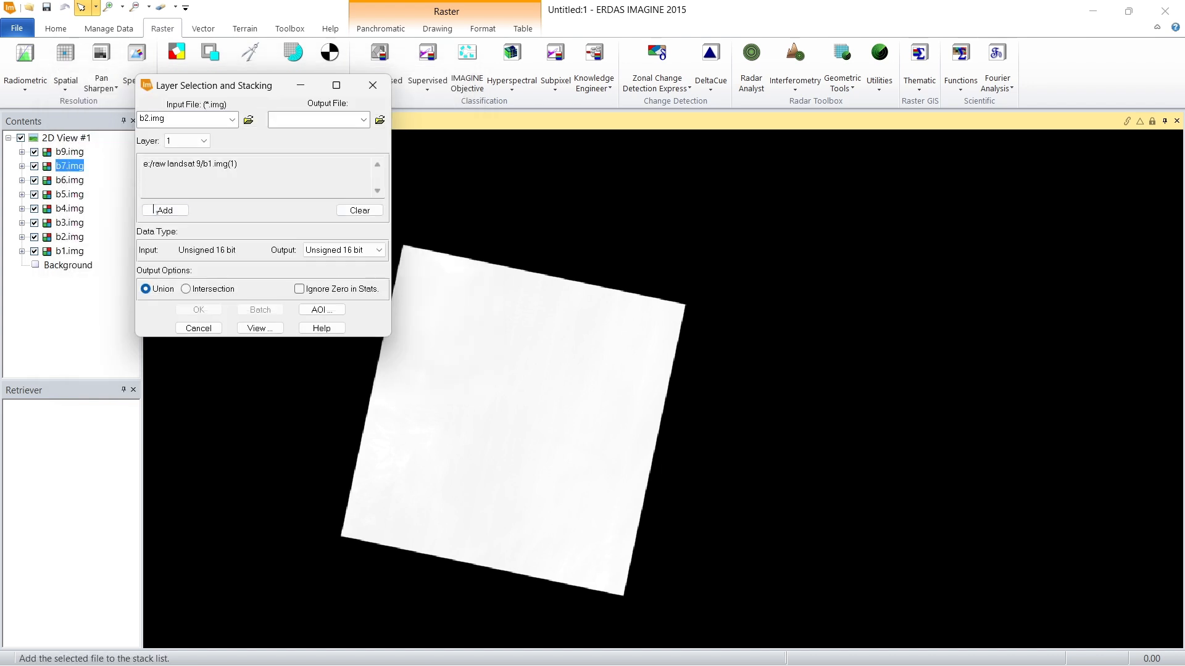
left_click(164, 211)
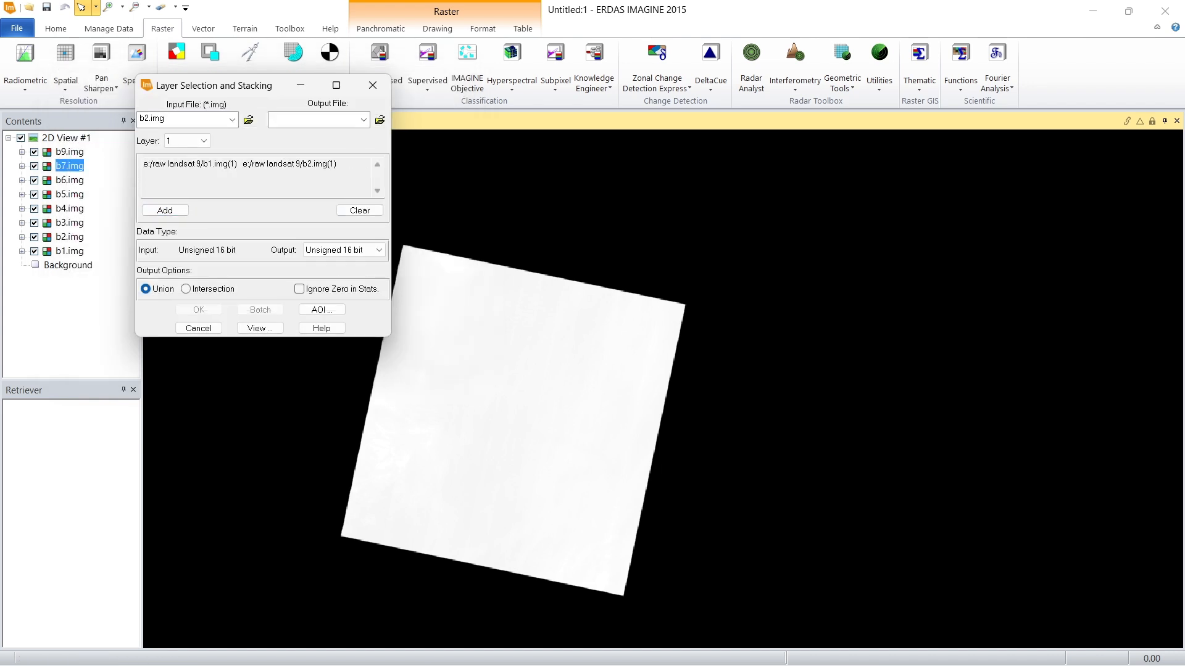
left_click_drag(341, 164, 303, 164)
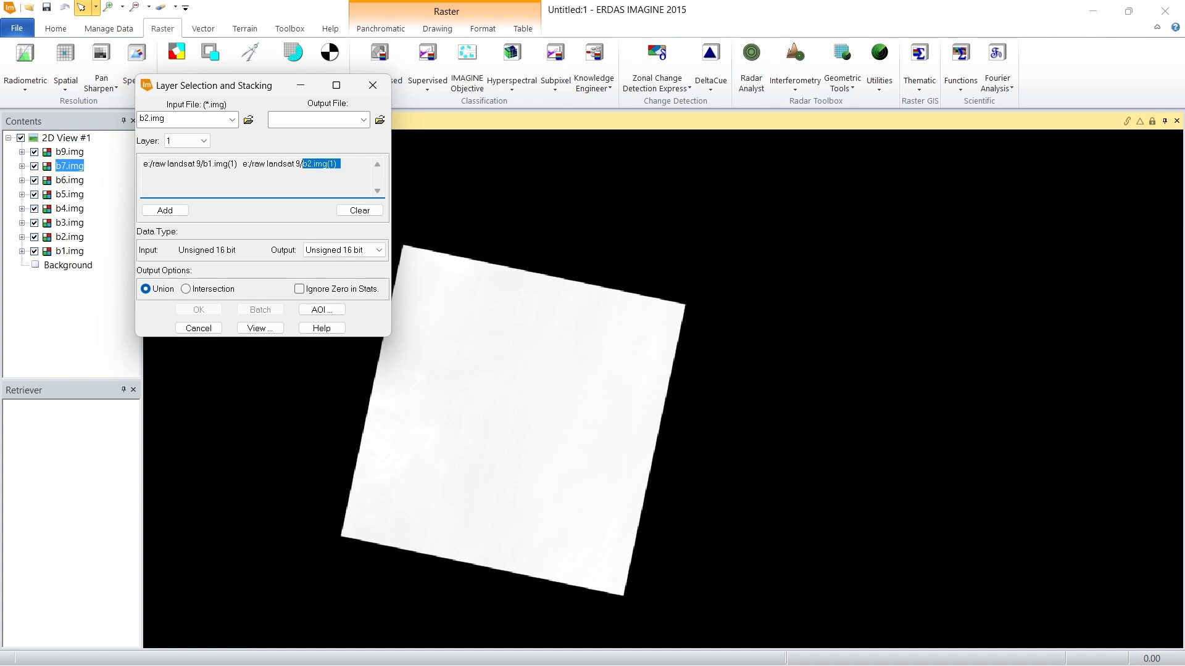
left_click(303, 164)
left_click(248, 119)
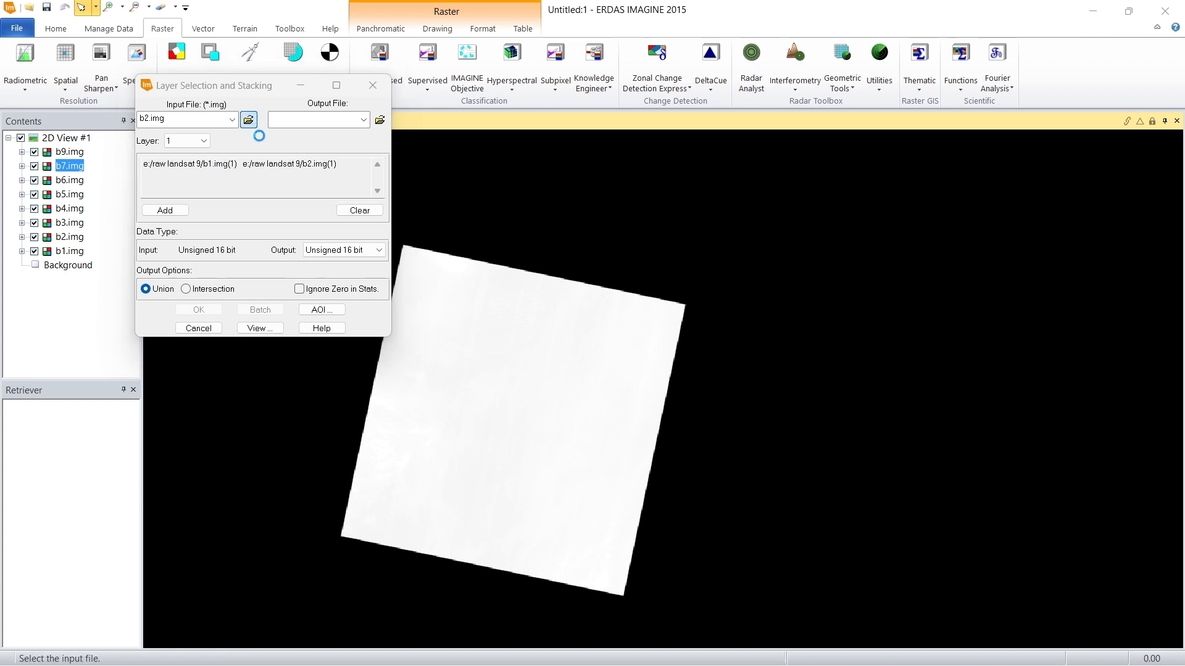
double_click(87, 177)
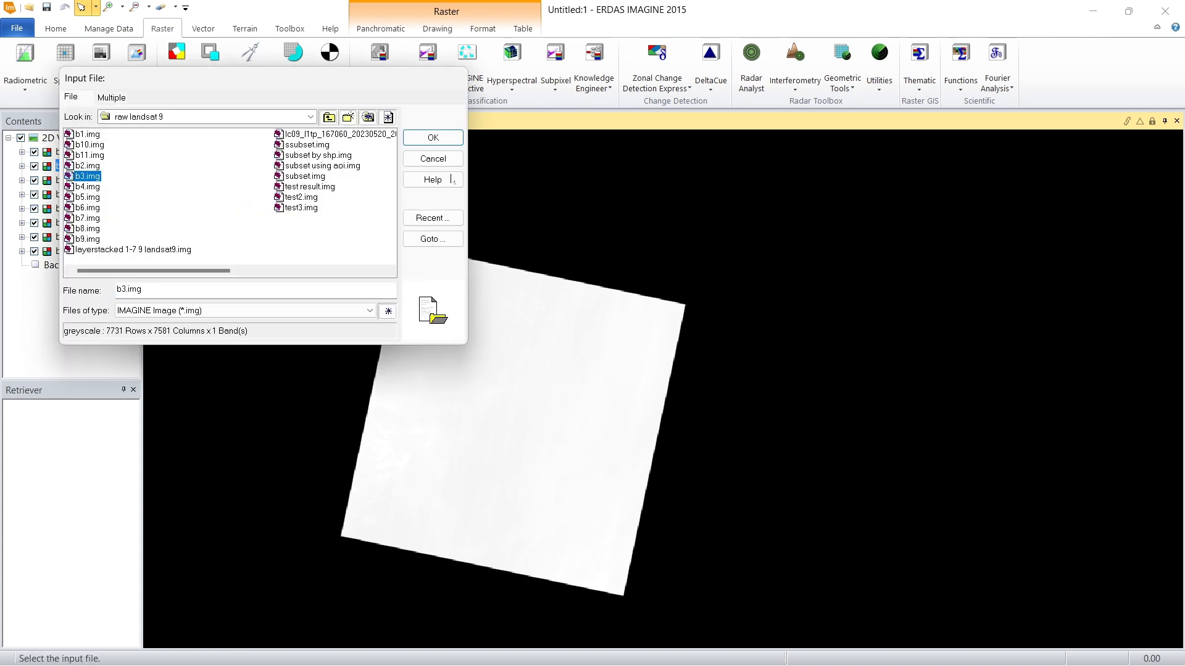
left_click(167, 210)
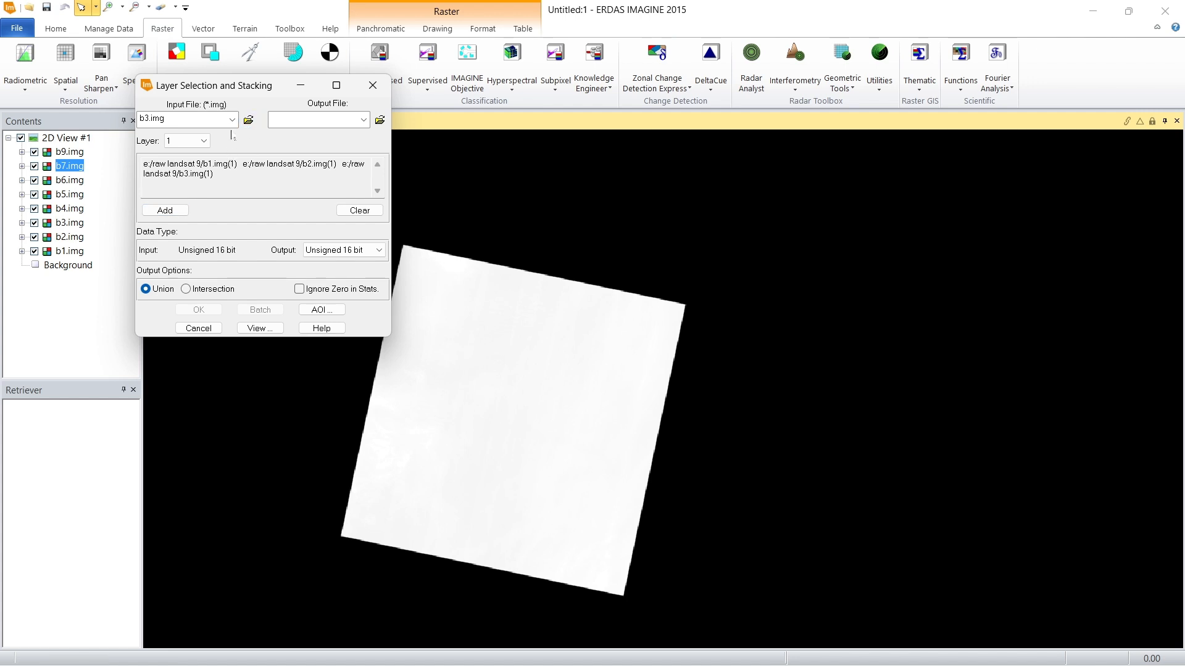
Step: Add b4.img and b5.img from the raw landsat 9 folder to the layer stack list
left_click(248, 119)
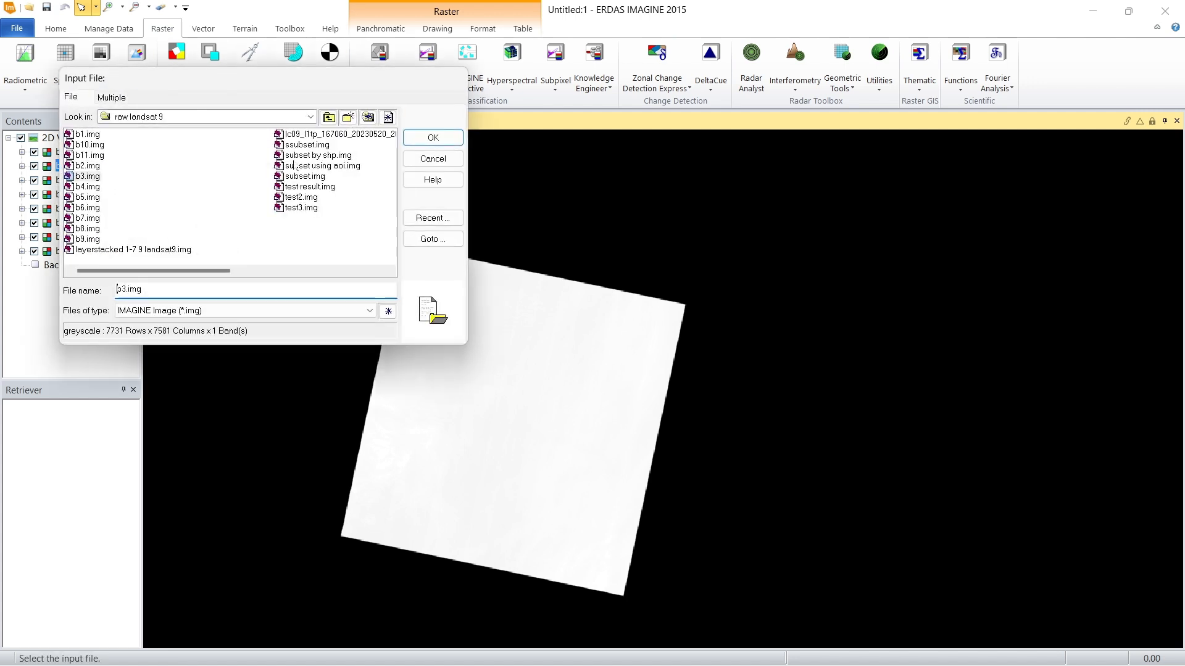
left_click(87, 187)
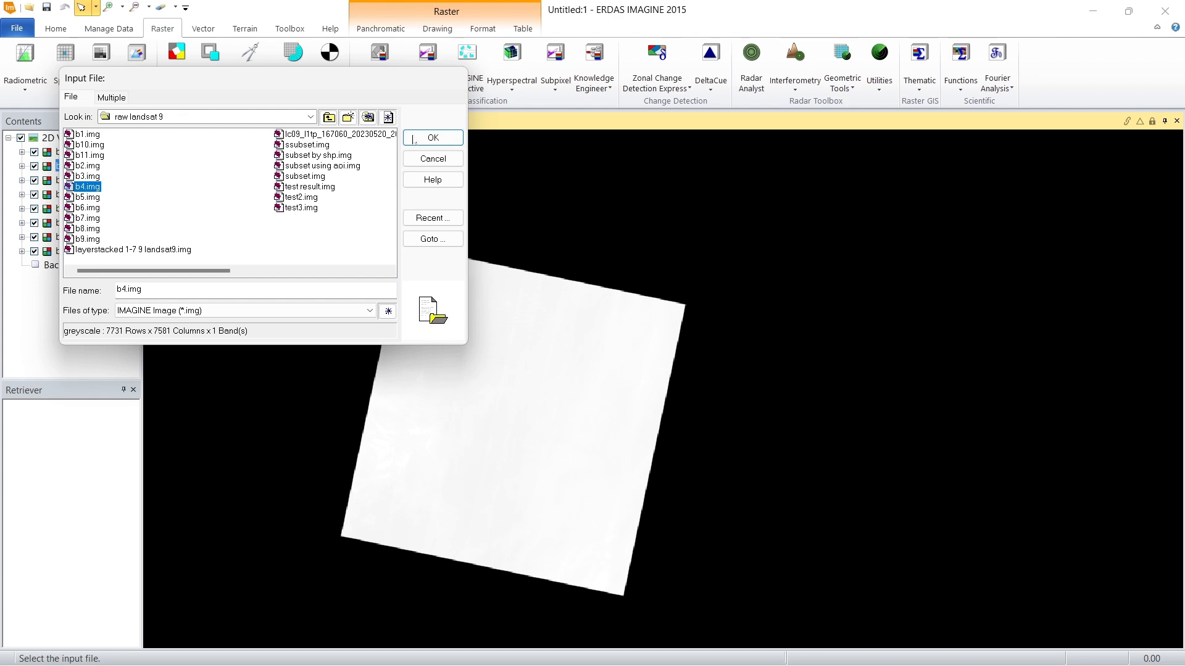
left_click(422, 138)
left_click(164, 210)
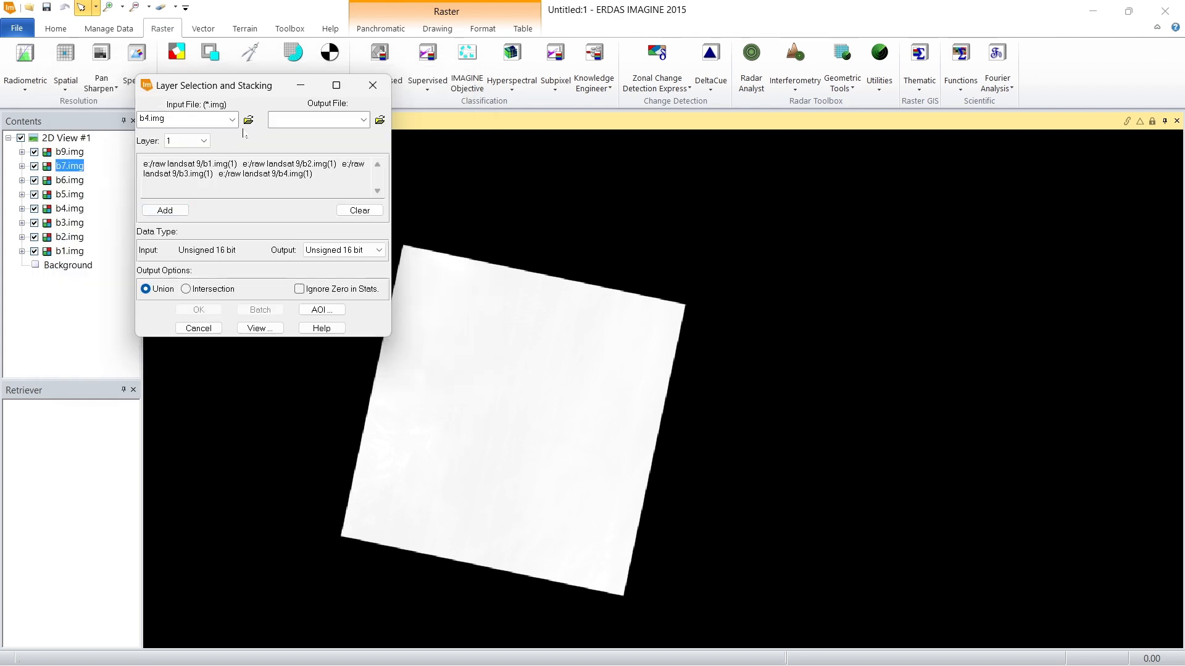
left_click(87, 196)
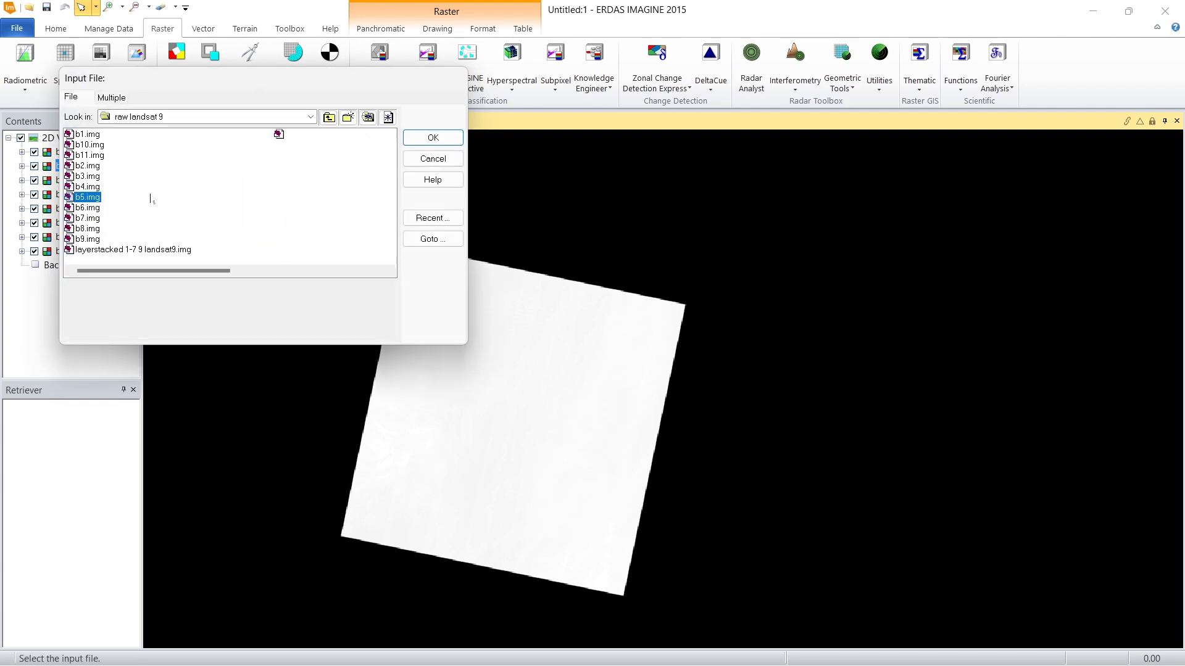
key("Return")
left_click(183, 211)
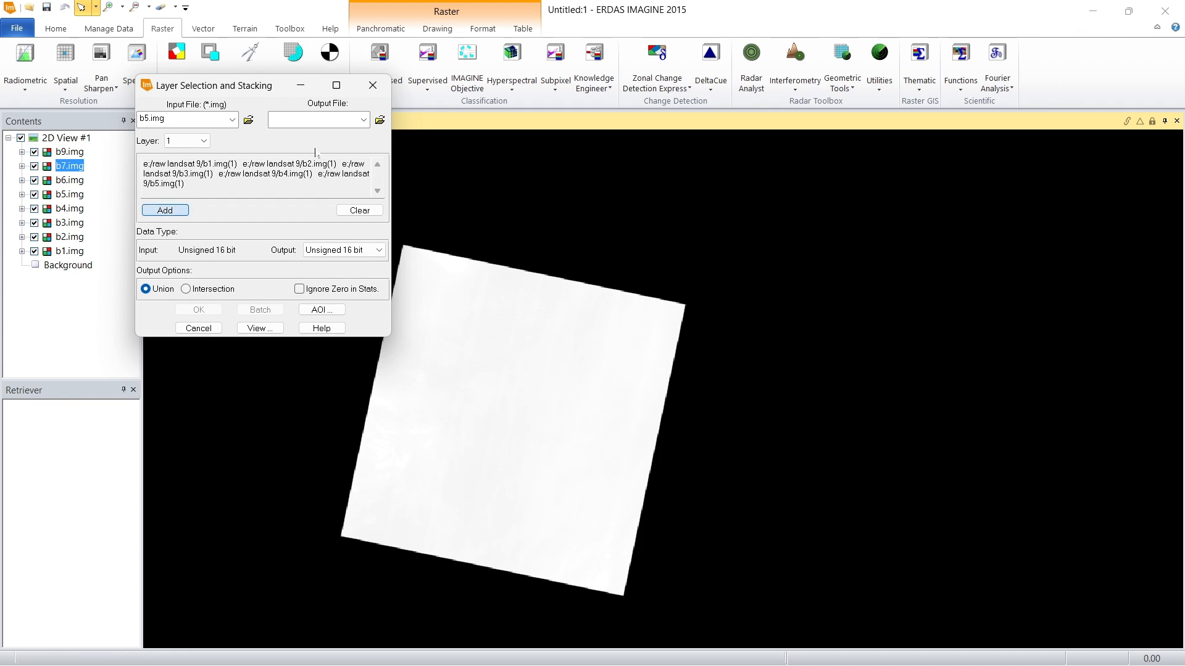
Step: Add b6.img and b7.img from the raw landsat 9 folder to the layer stack list
left_click(249, 119)
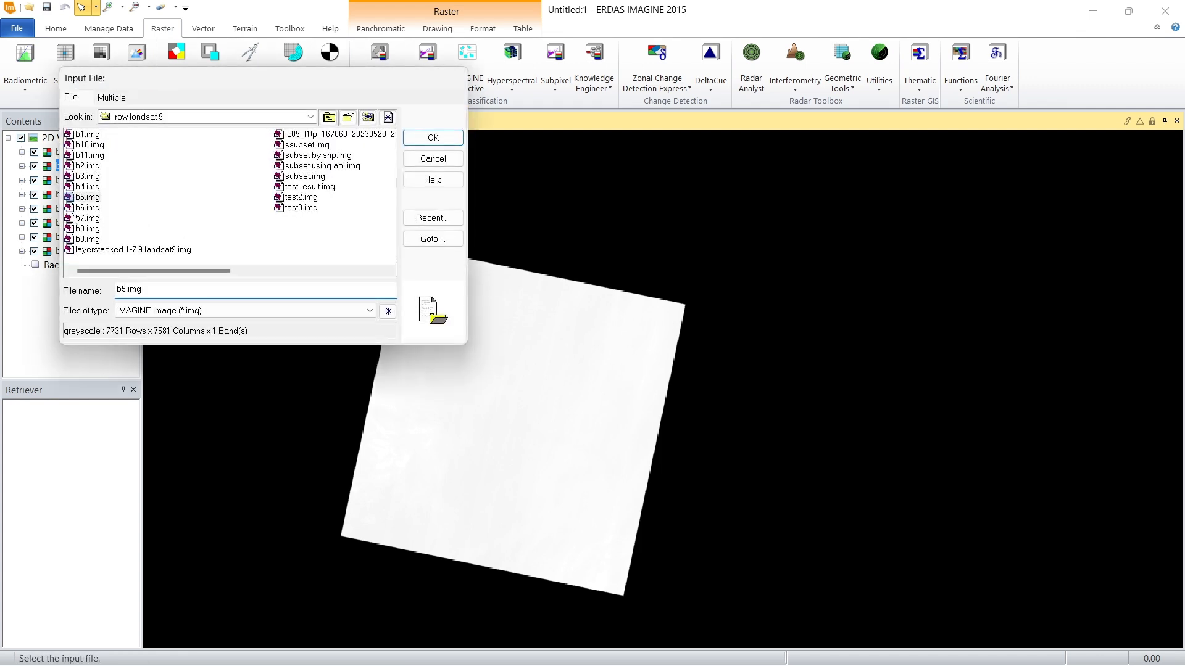
left_click(89, 208)
key("Return")
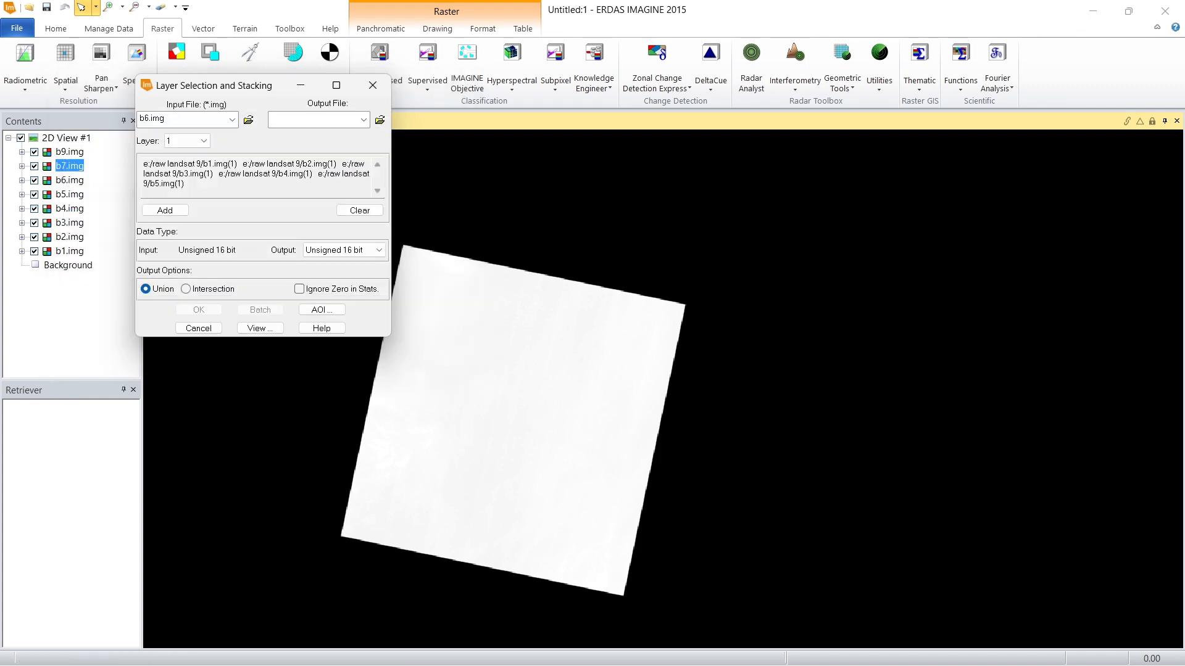
left_click(172, 213)
left_click(249, 119)
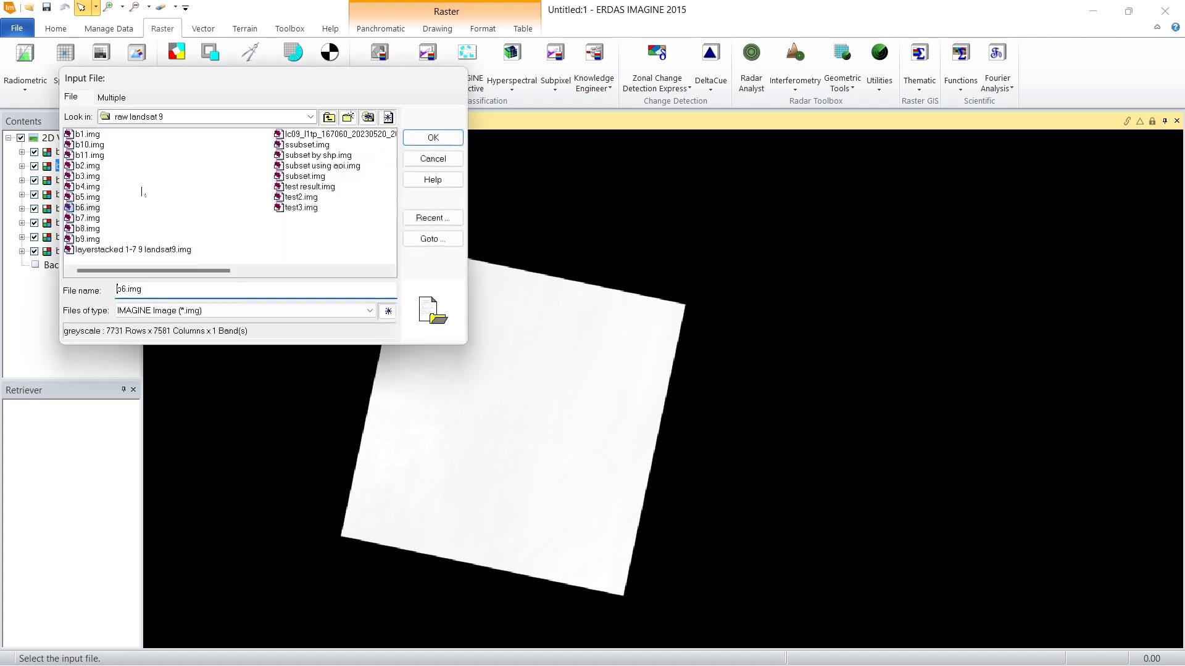
left_click(89, 219)
key("Return")
left_click(165, 210)
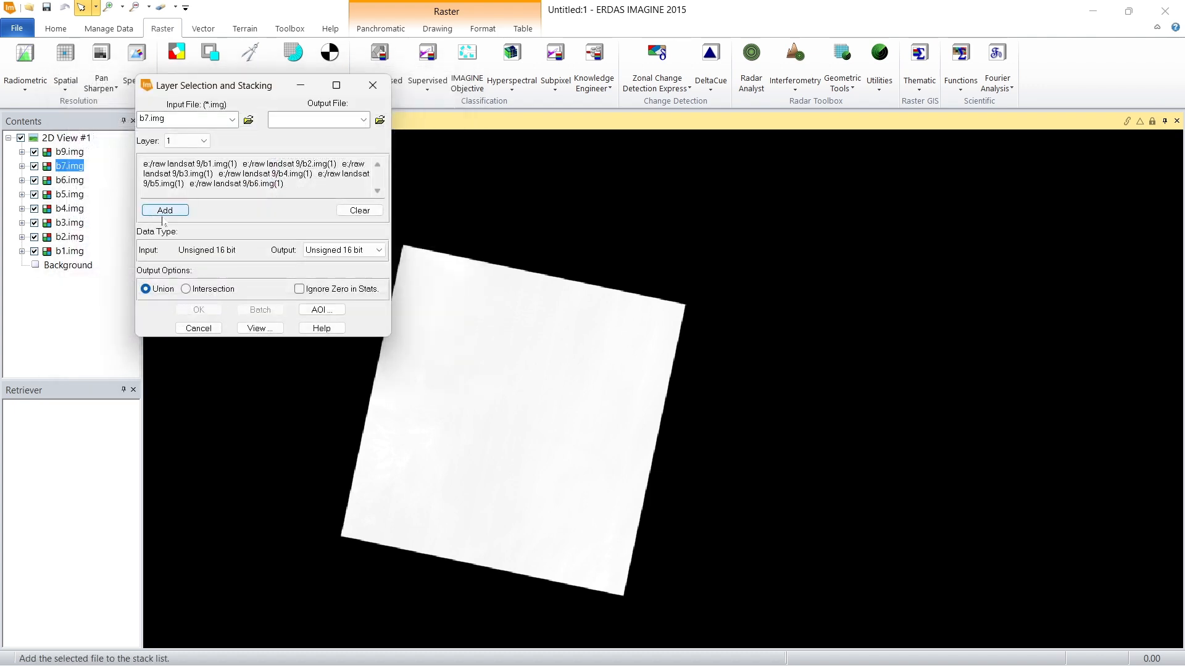
Step: Add b9.img as the last input band of the layer stack, skipping b8.img
left_click(249, 119)
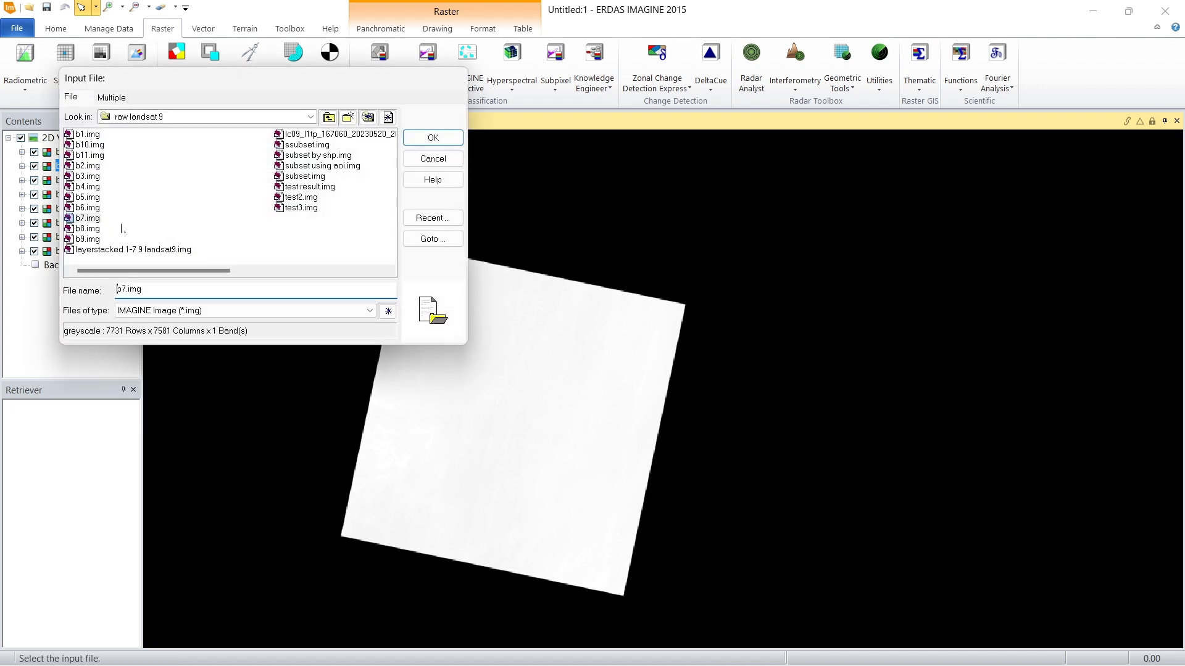
left_click(88, 240)
left_click(432, 137)
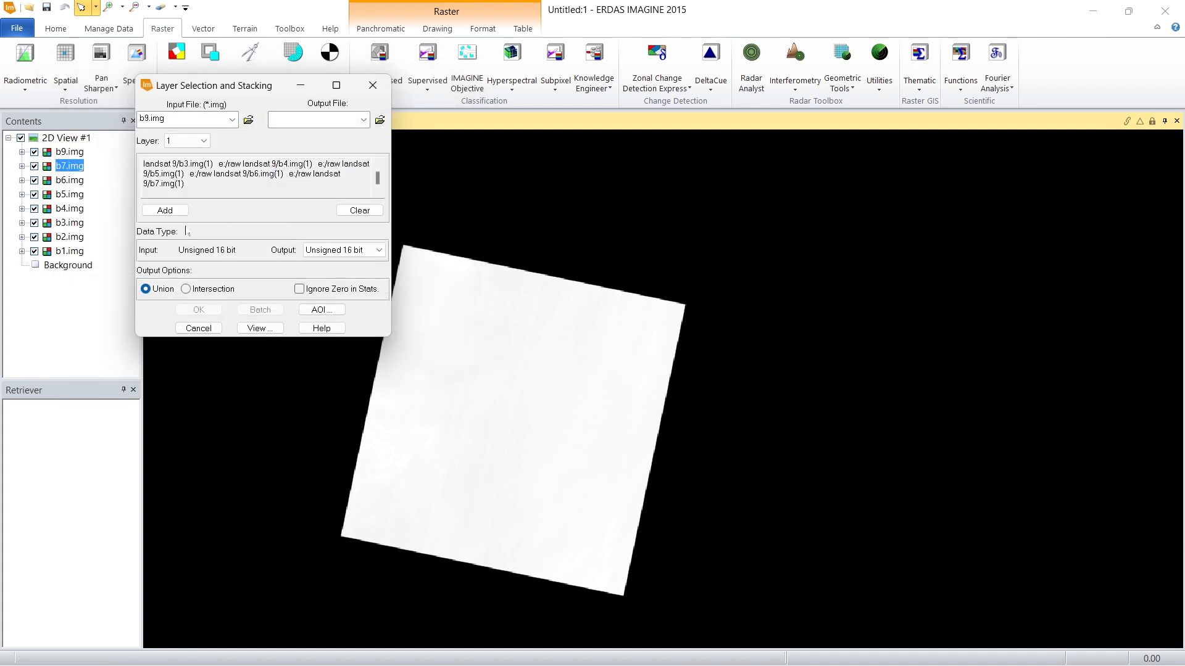
left_click(165, 210)
Step: Browse to the raw landsat 9 folder on the E: drive as the output location for the layer stack
left_click(380, 119)
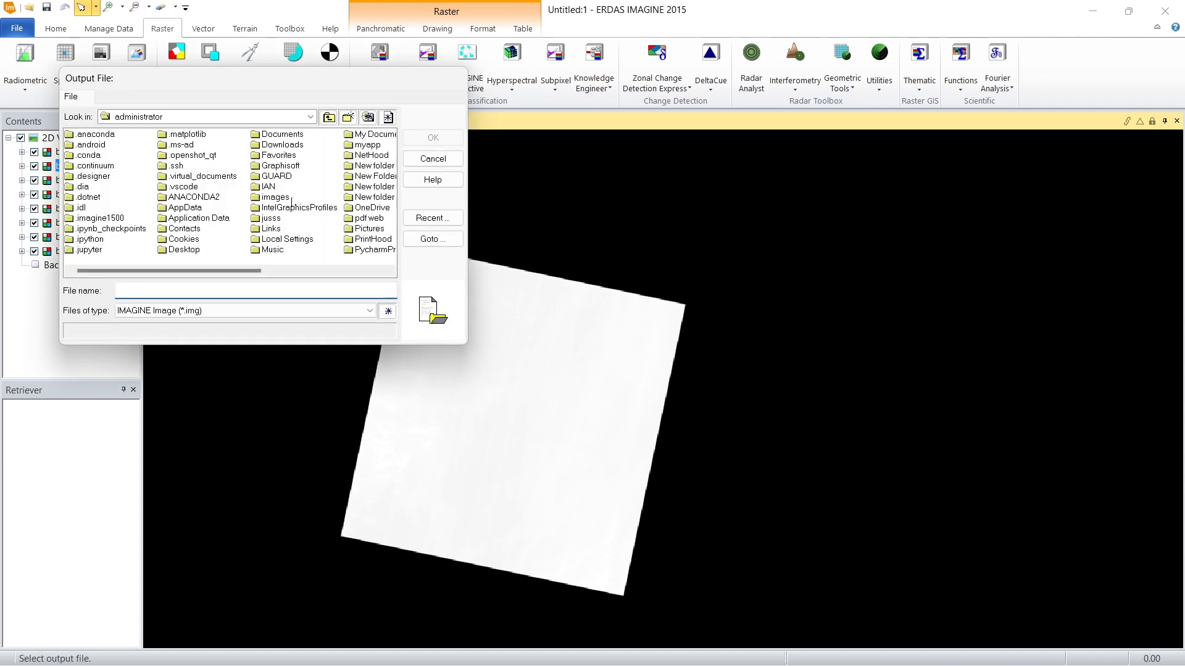
left_click(310, 116)
left_click(278, 170)
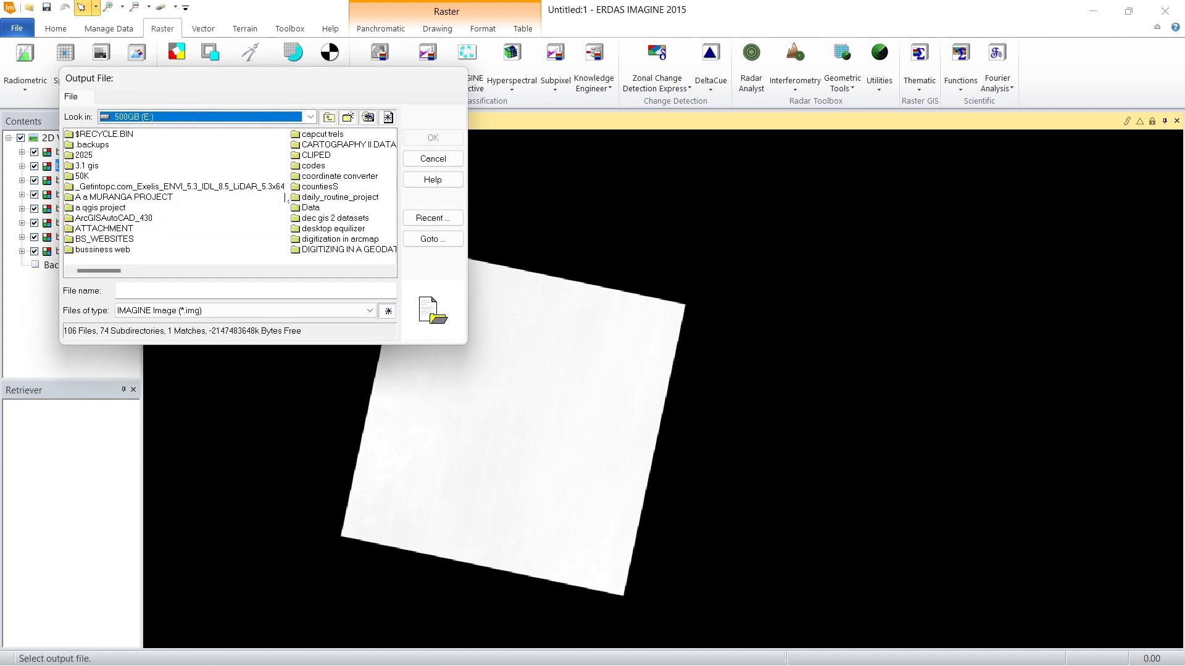
scroll(290, 185, "down", 2)
left_click(333, 188)
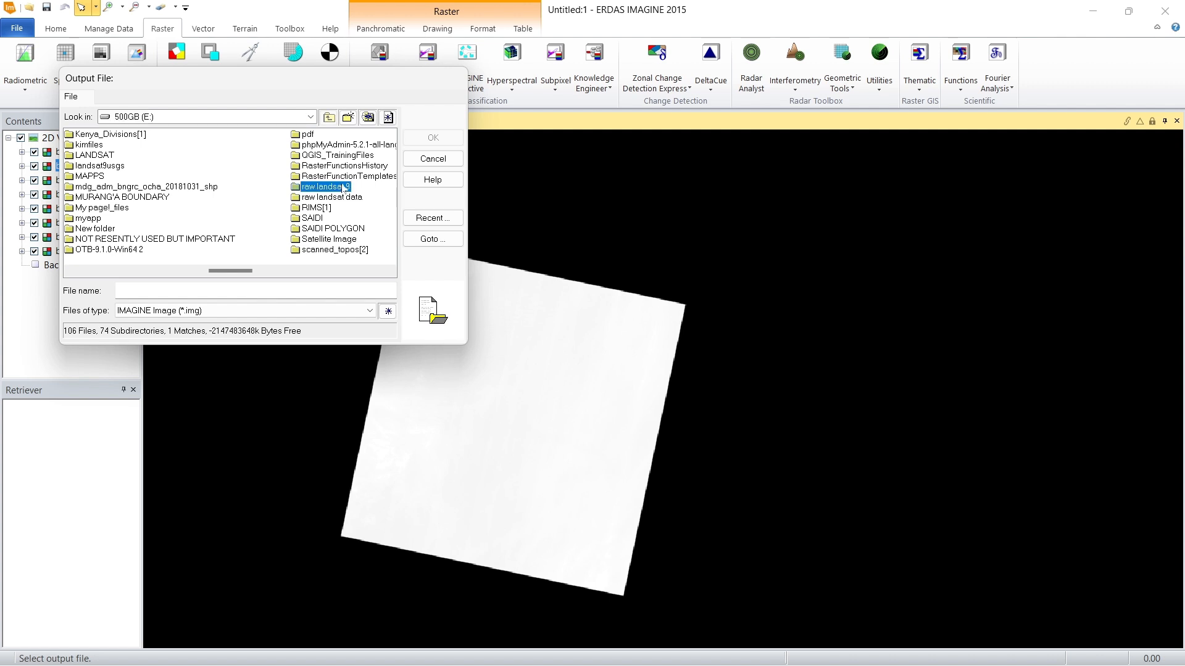
double_click(344, 188)
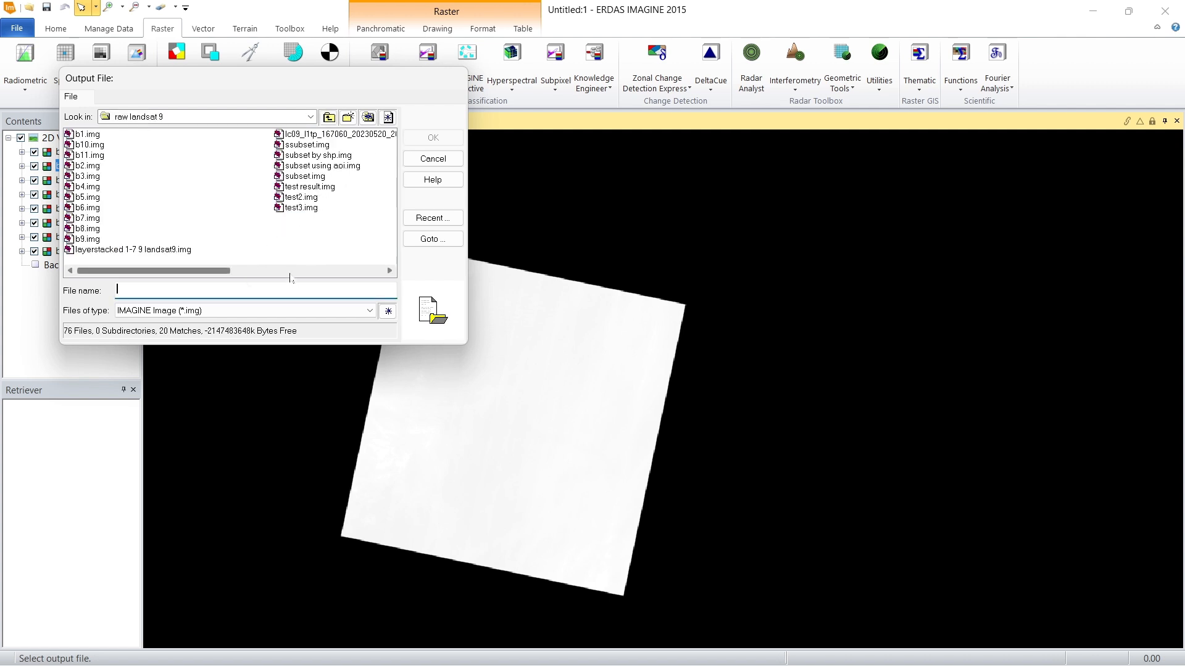
Step: Name the output image "layerstacked landsat 9" in IMAGINE format and run the layer stack with the Union option
type("layerstacked landsat ")
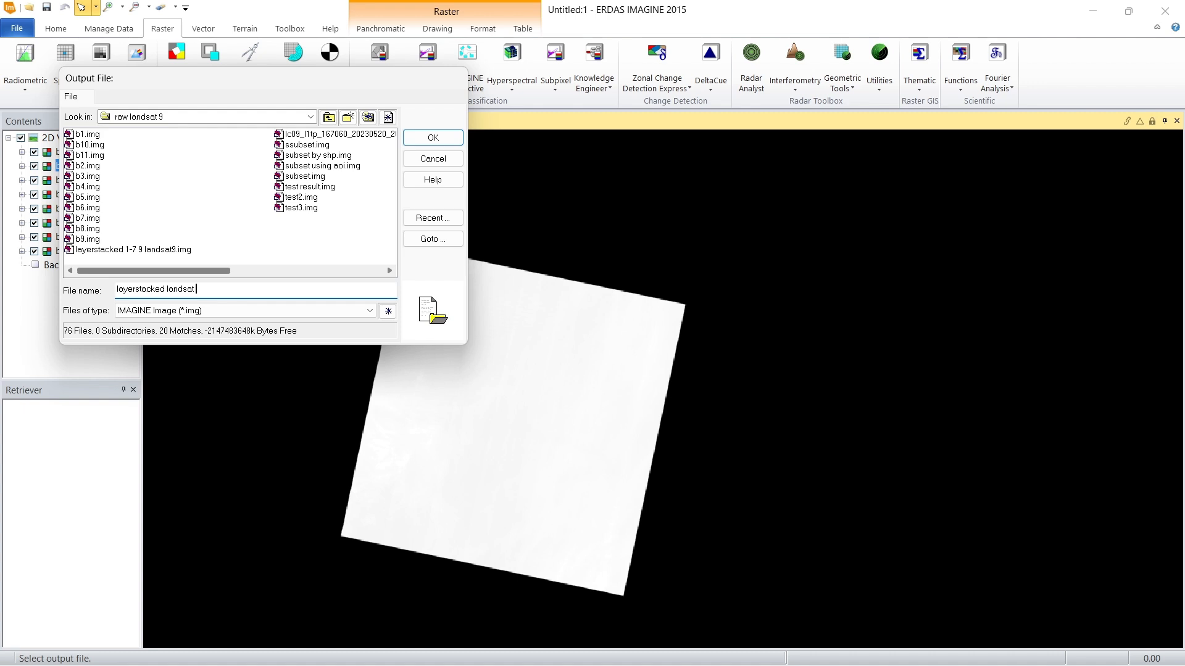
type("9")
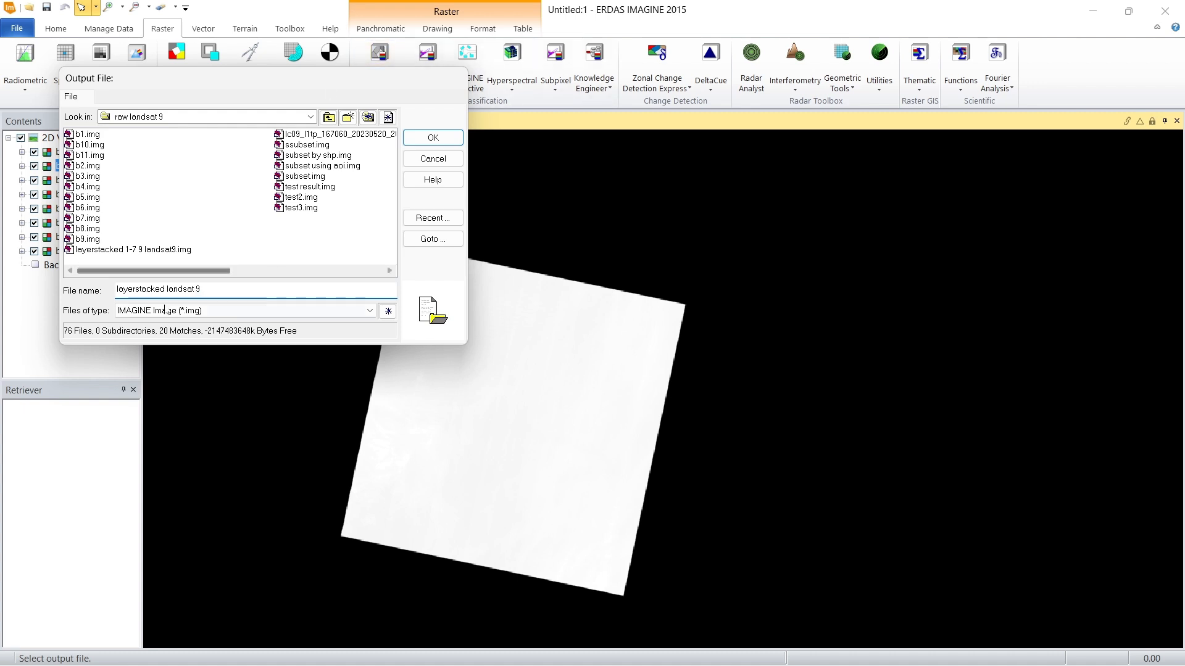
left_click(432, 137)
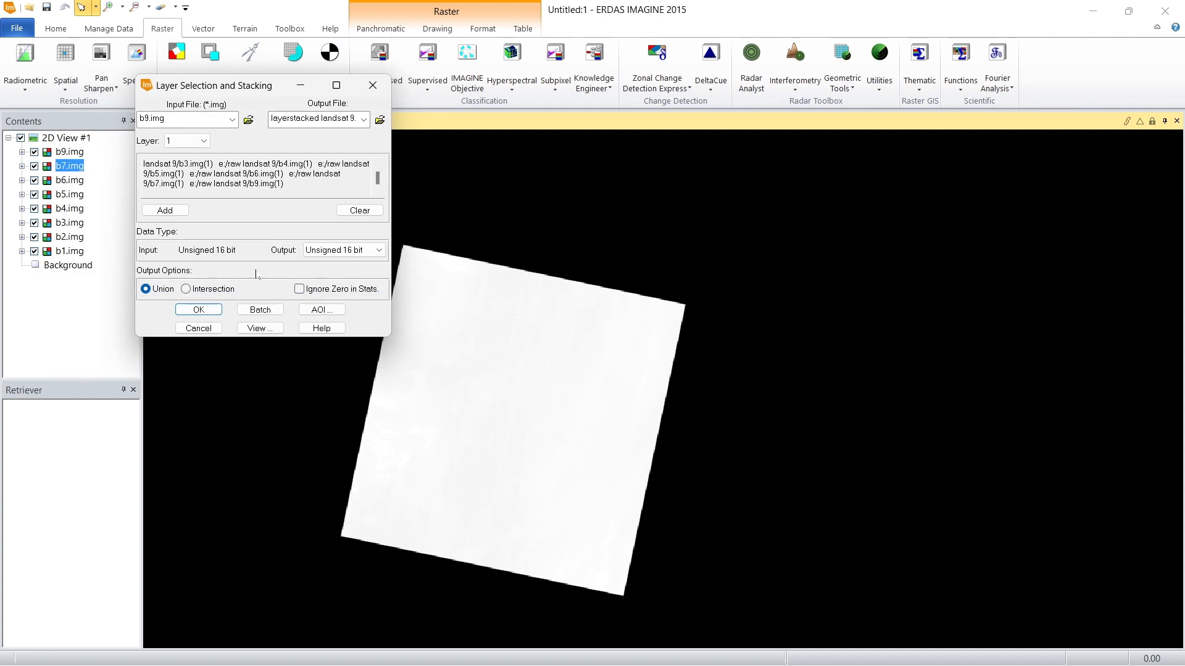
left_click(199, 309)
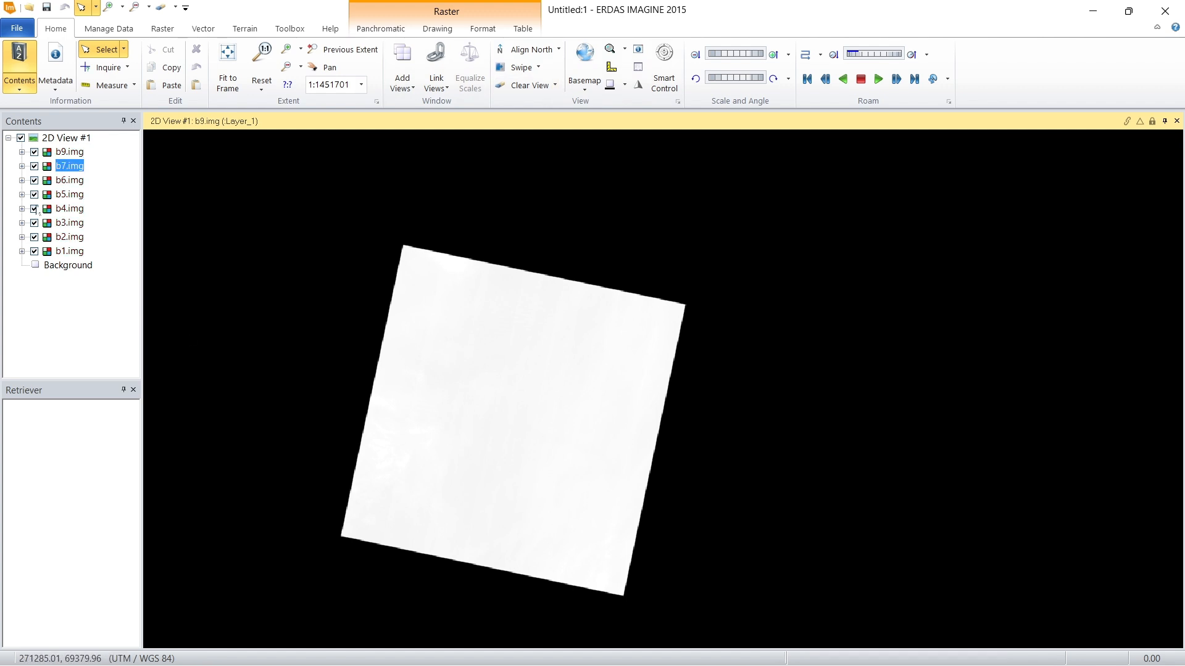
Step: Monitor the layer stacking process until it is done, and create a new 2D view beside the existing one
left_click(816, 648)
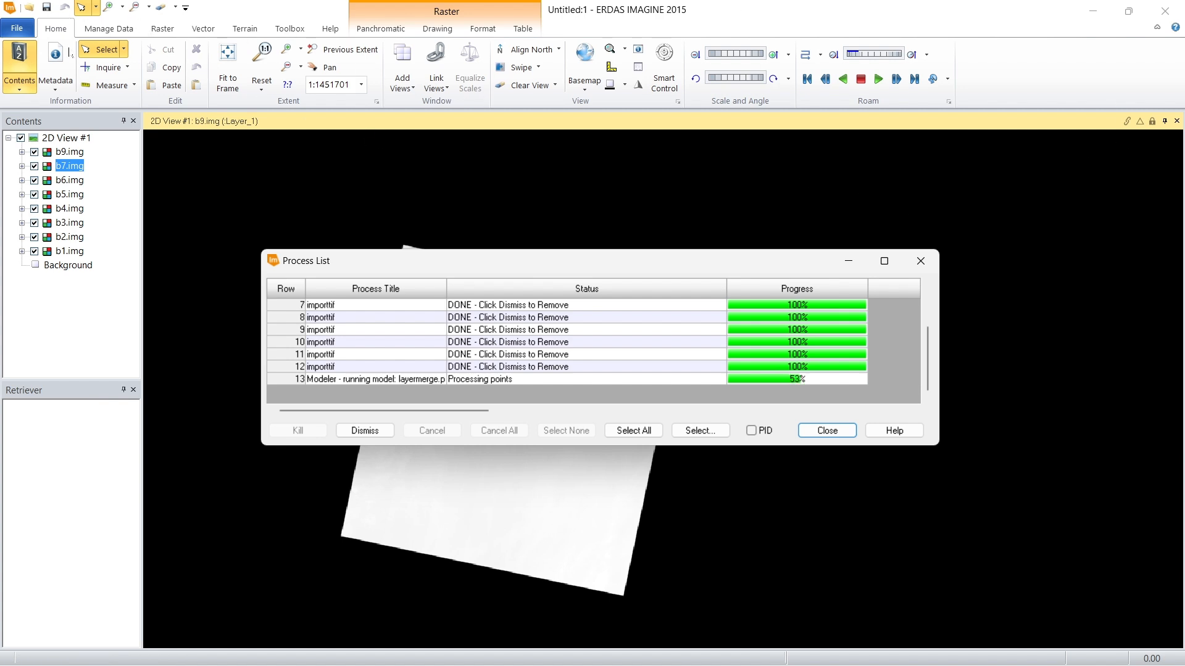
left_click(402, 83)
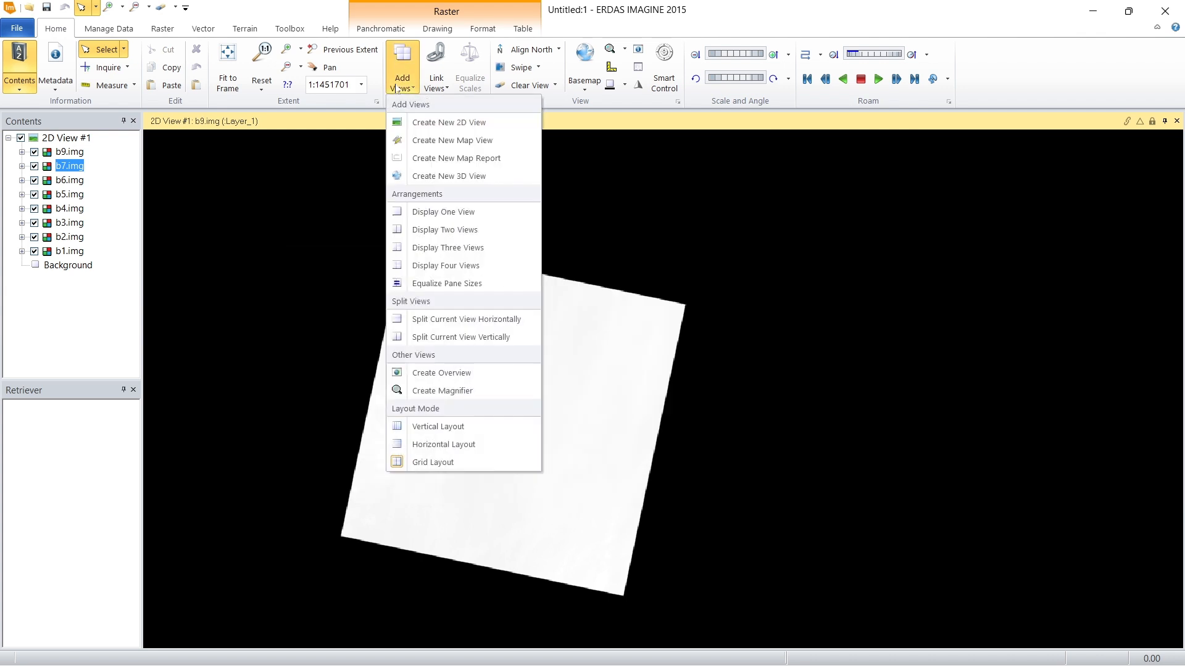
left_click(434, 124)
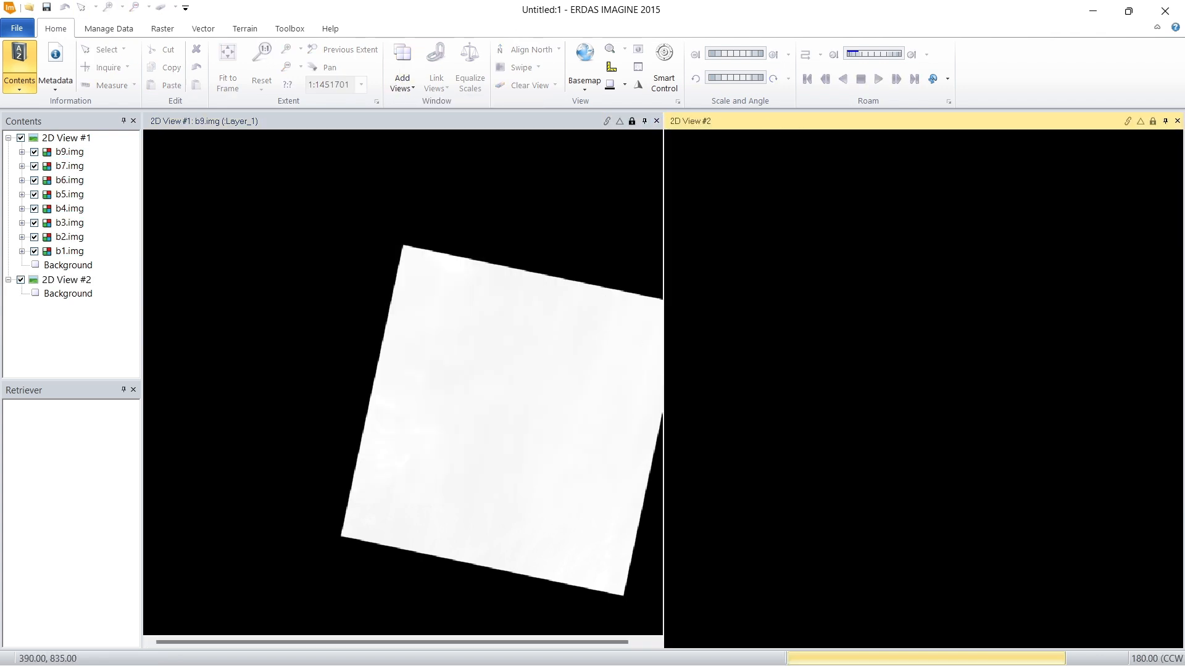
left_click(814, 648)
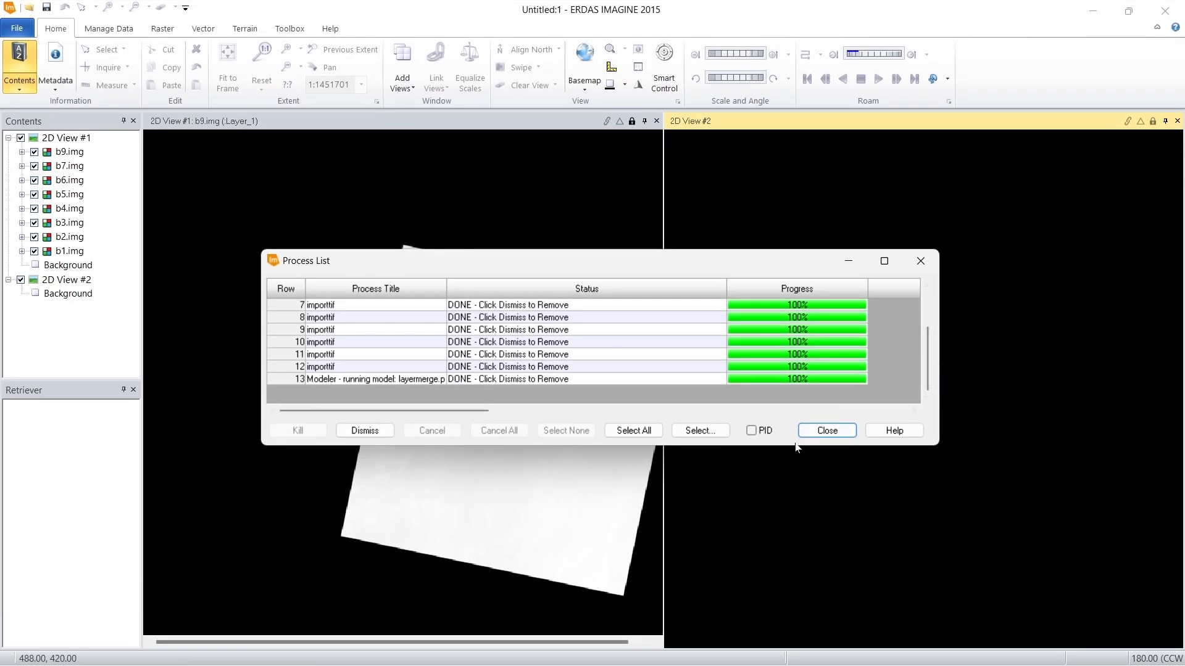
left_click(827, 431)
Step: Open layerstacked landsat 9.img from the raw landsat 9 folder as a raster layer in 2D View #2 and fit it to the window
right_click(824, 323)
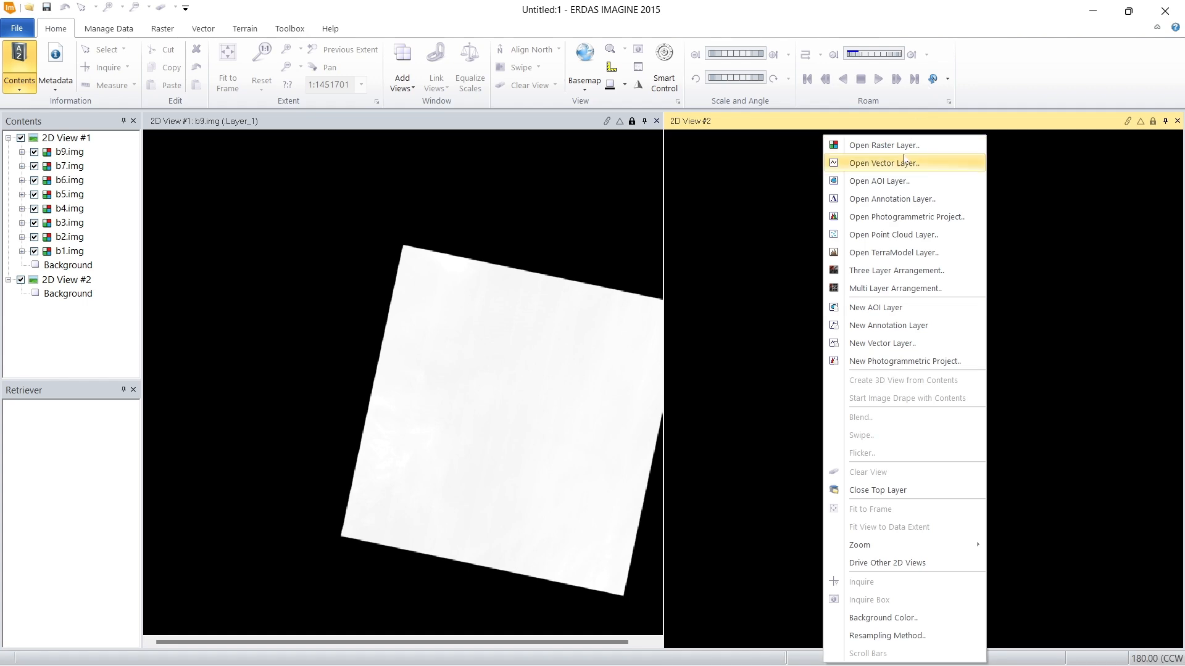
left_click(923, 152)
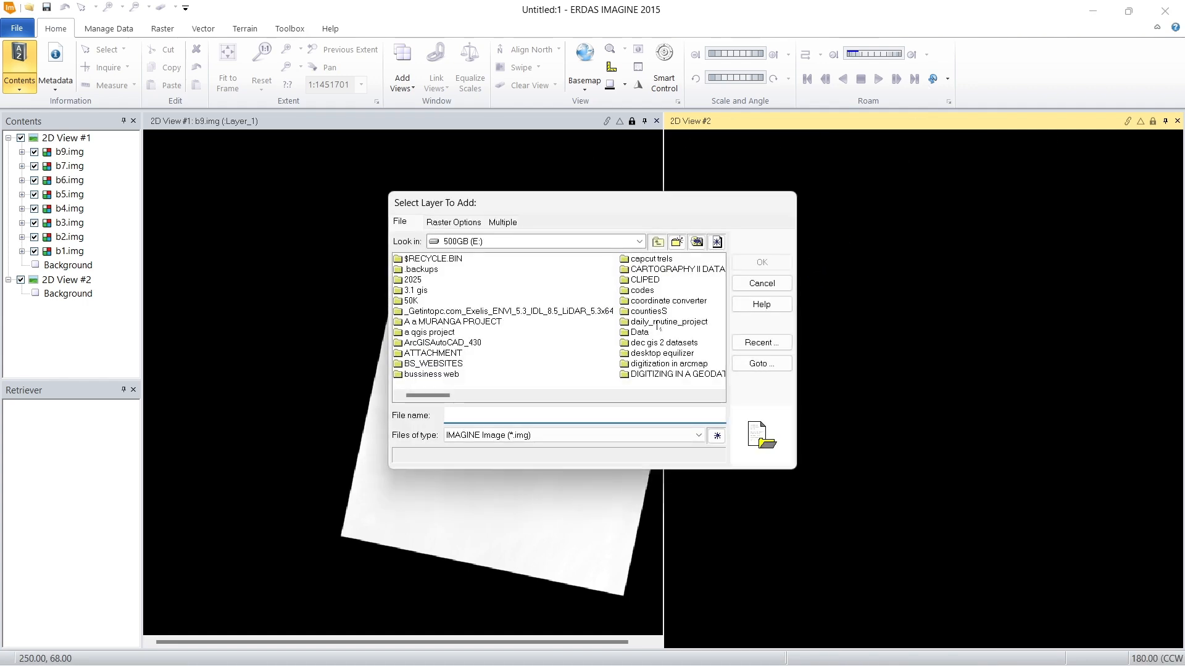
scroll(592, 317, "down", 2)
scroll(658, 319, "down", 2)
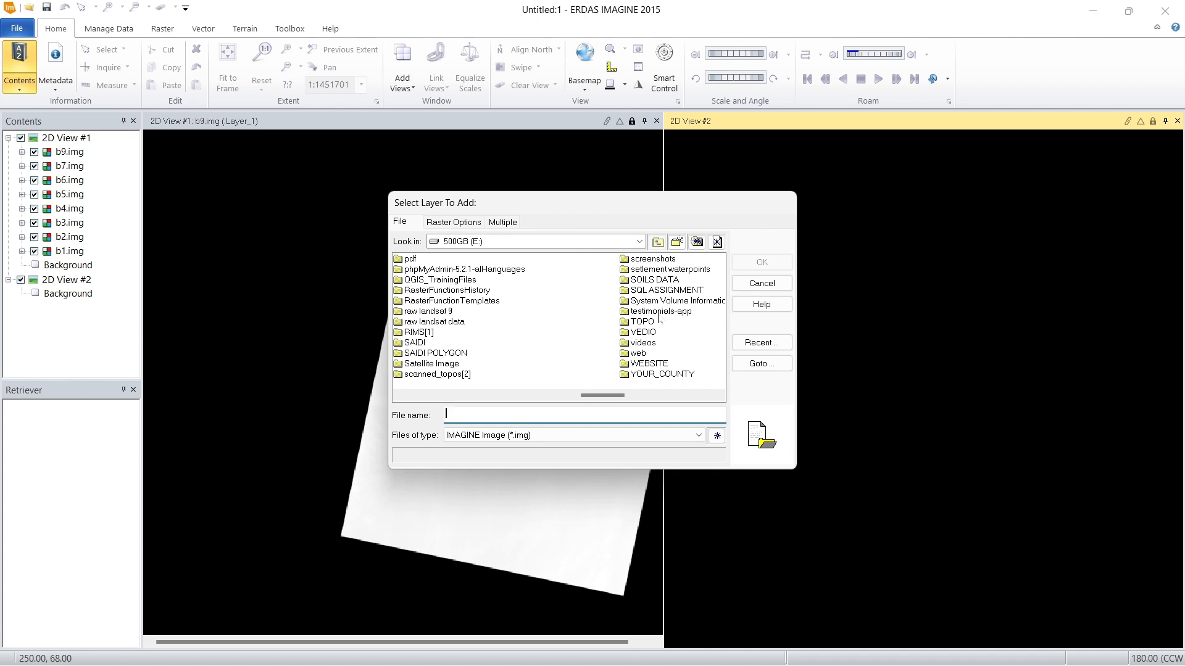
double_click(448, 313)
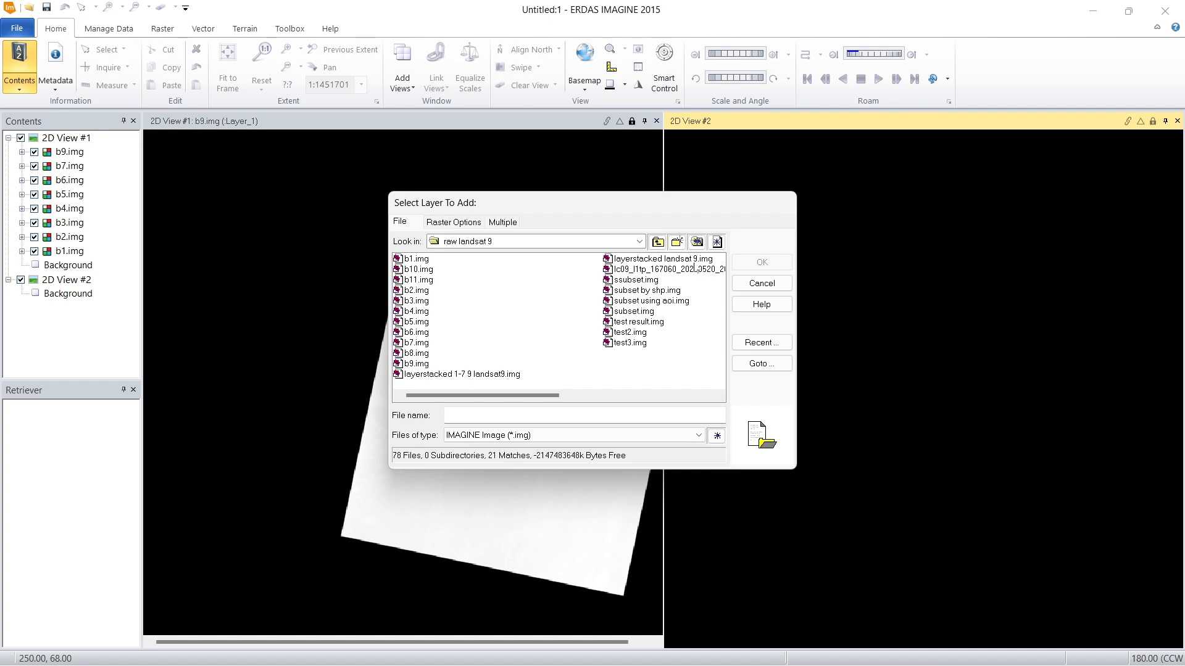
left_click(655, 260)
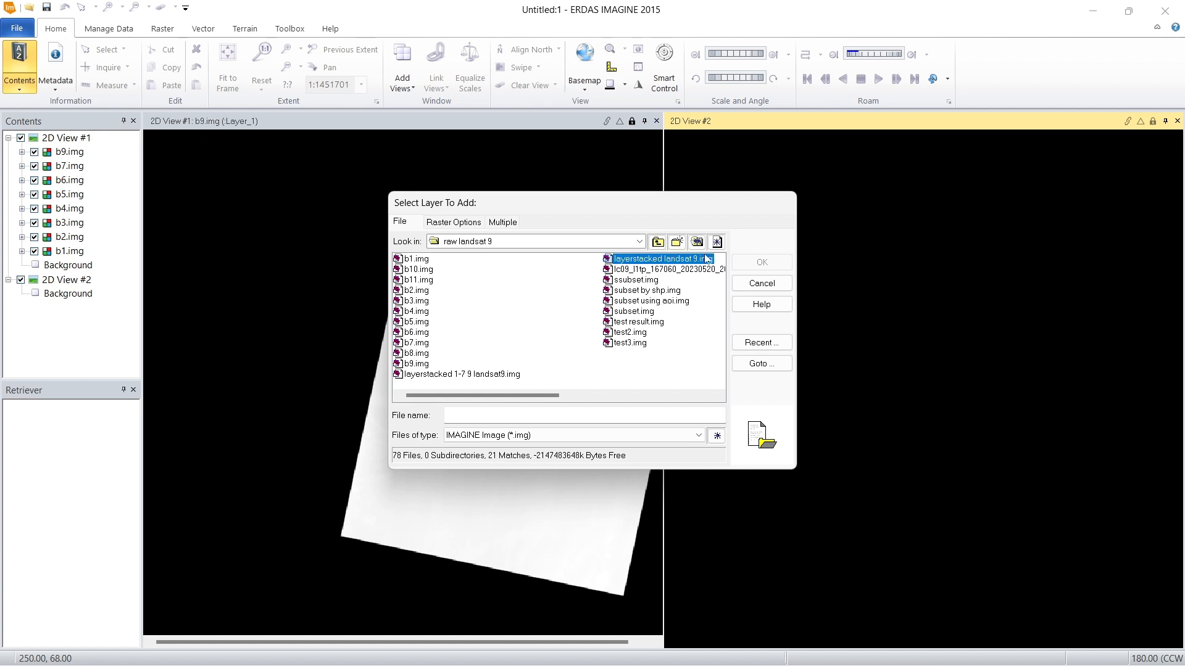
left_click(763, 262)
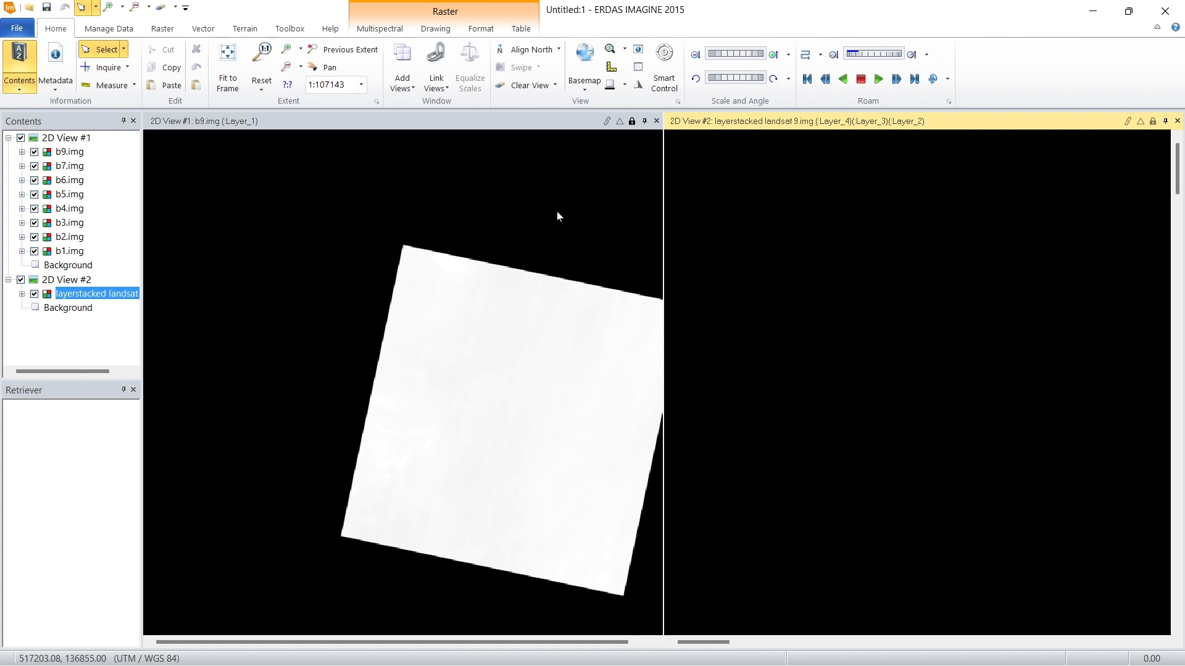
right_click(102, 294)
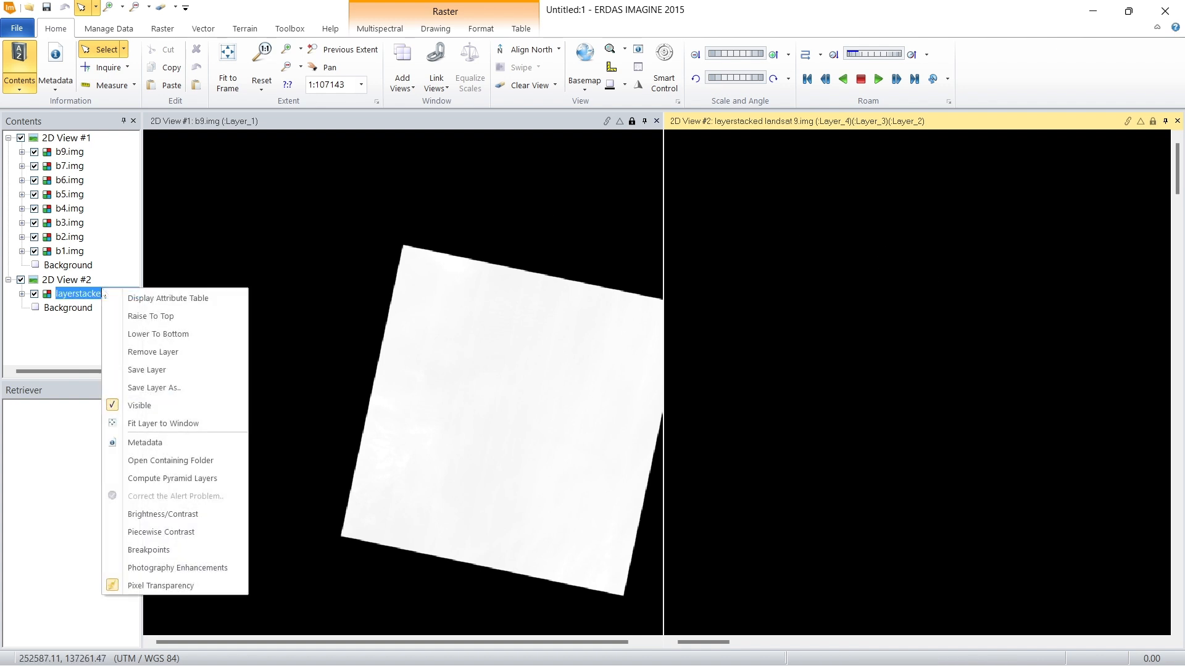
left_click(172, 424)
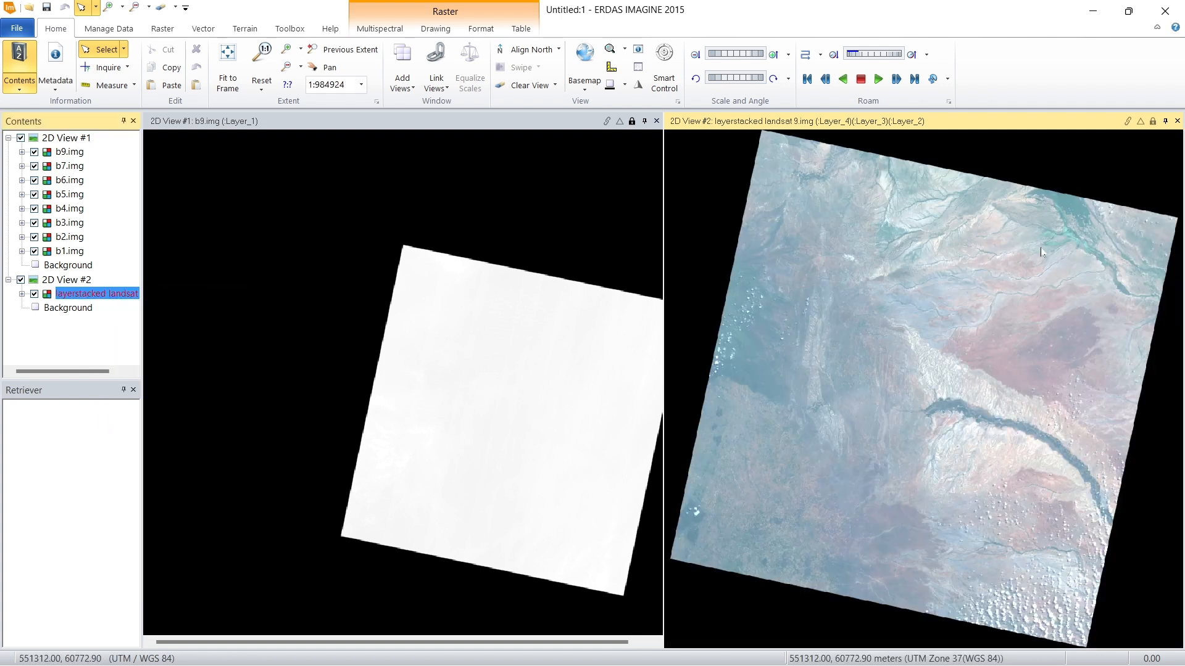
Step: Examine the stacked multispectral image in 2D View #2 and compare it with the single-band images in 2D View #1
scroll(804, 143, "up", 4)
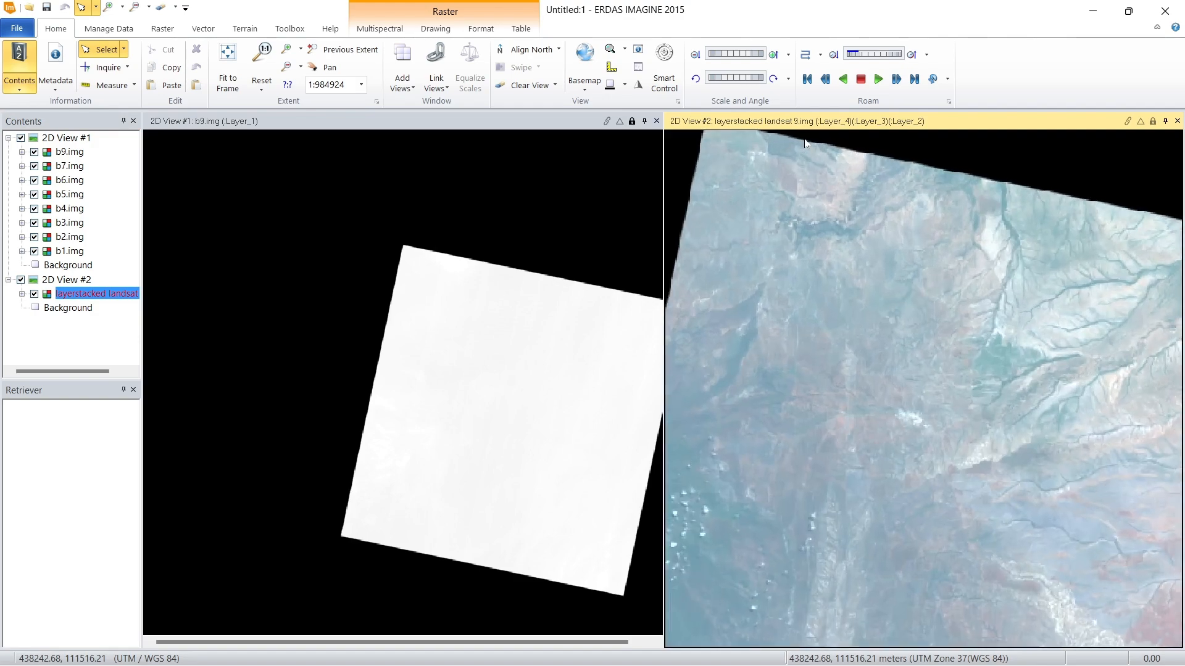
scroll(806, 144, "down", 4)
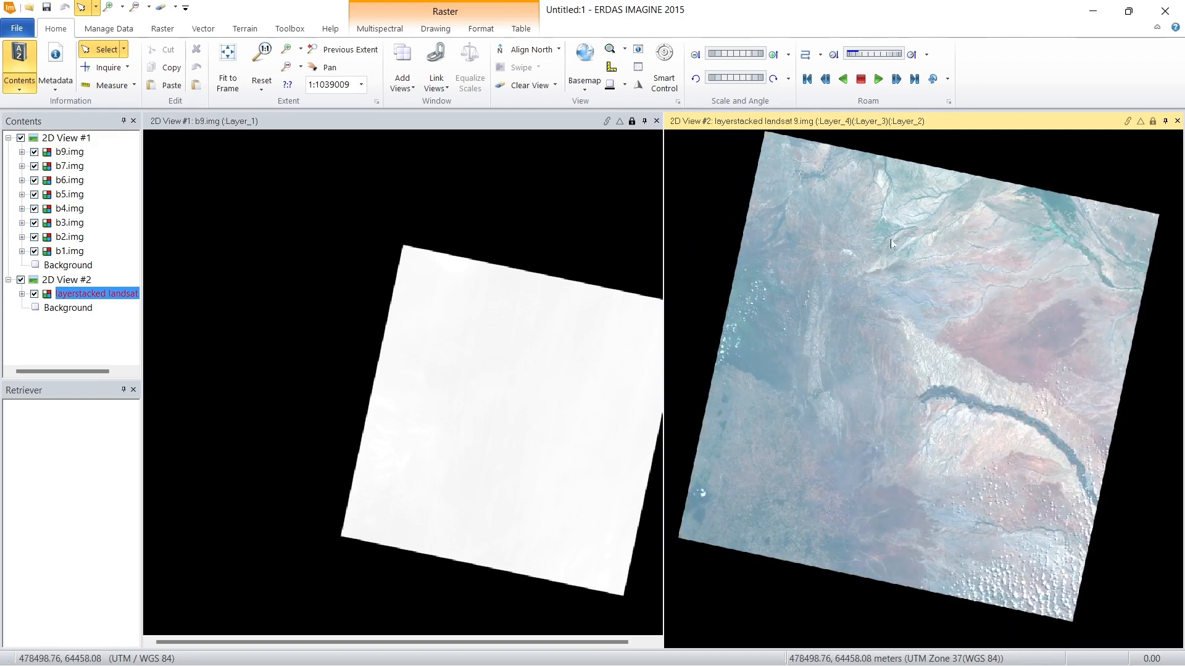
scroll(808, 163, "up", 4)
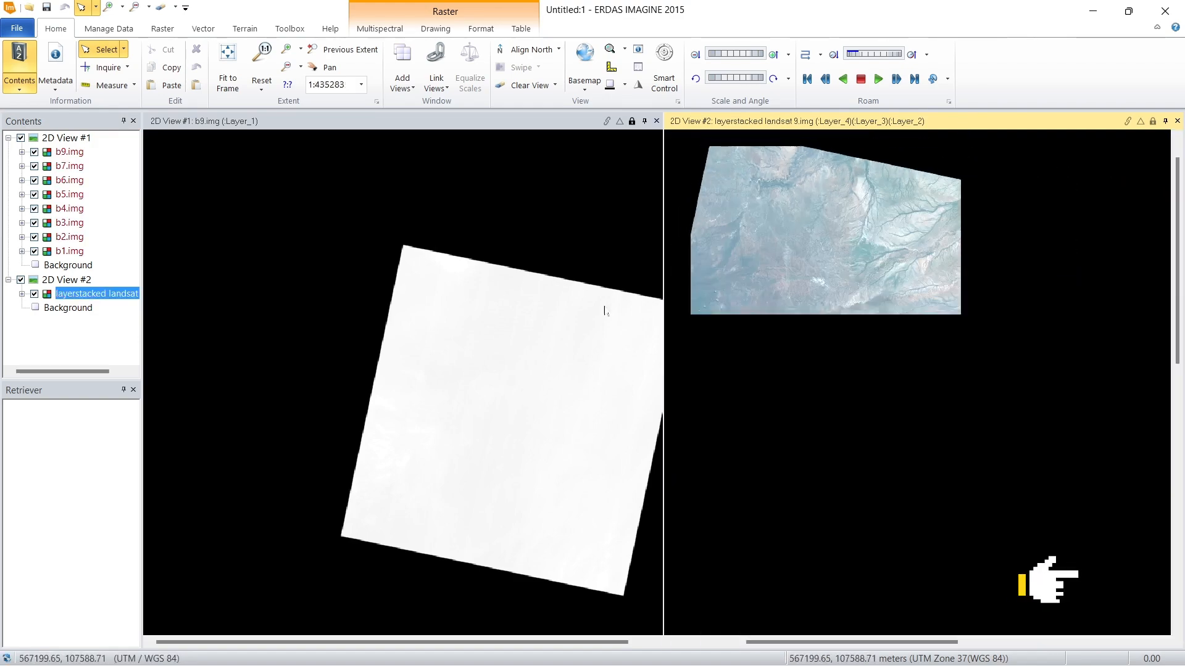
scroll(517, 344, "up", 2)
scroll(484, 304, "down", 2)
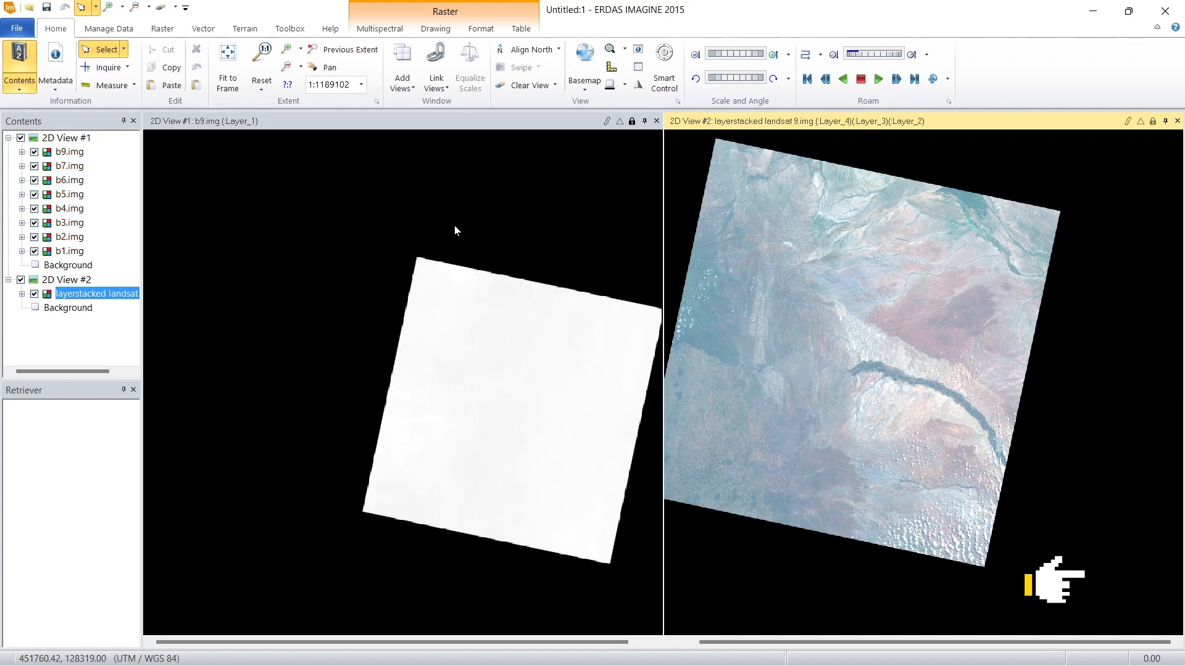
scroll(612, 304, "up", 1)
scroll(612, 305, "up", 2)
scroll(427, 251, "down", 2)
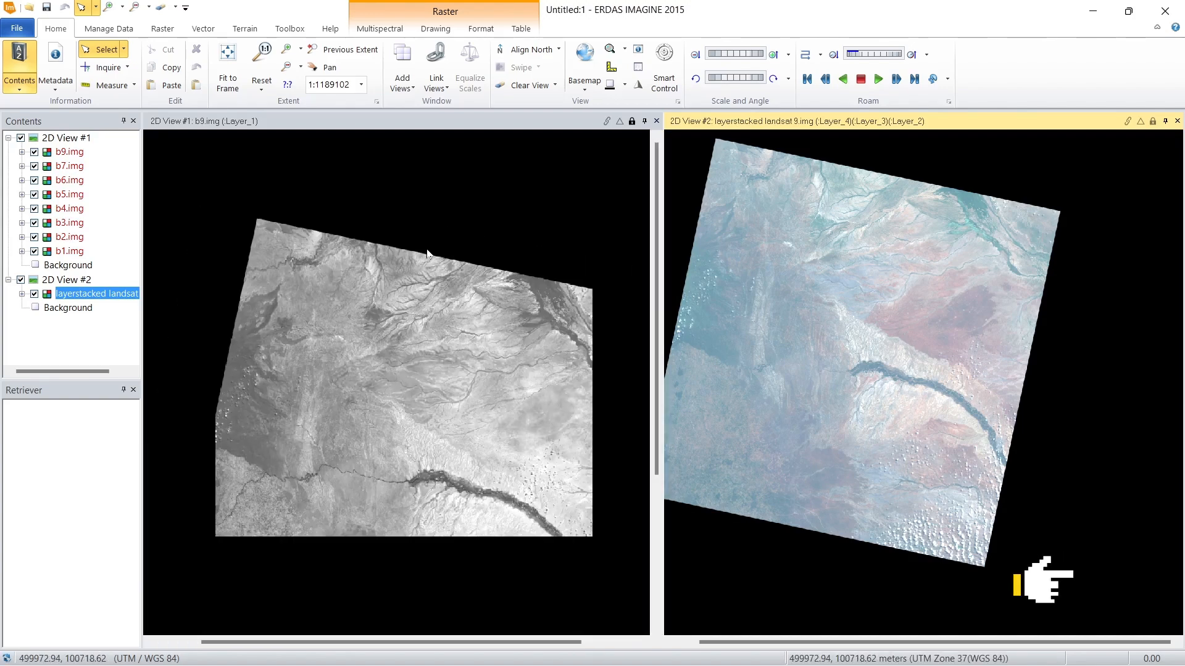
scroll(424, 250, "down", 1)
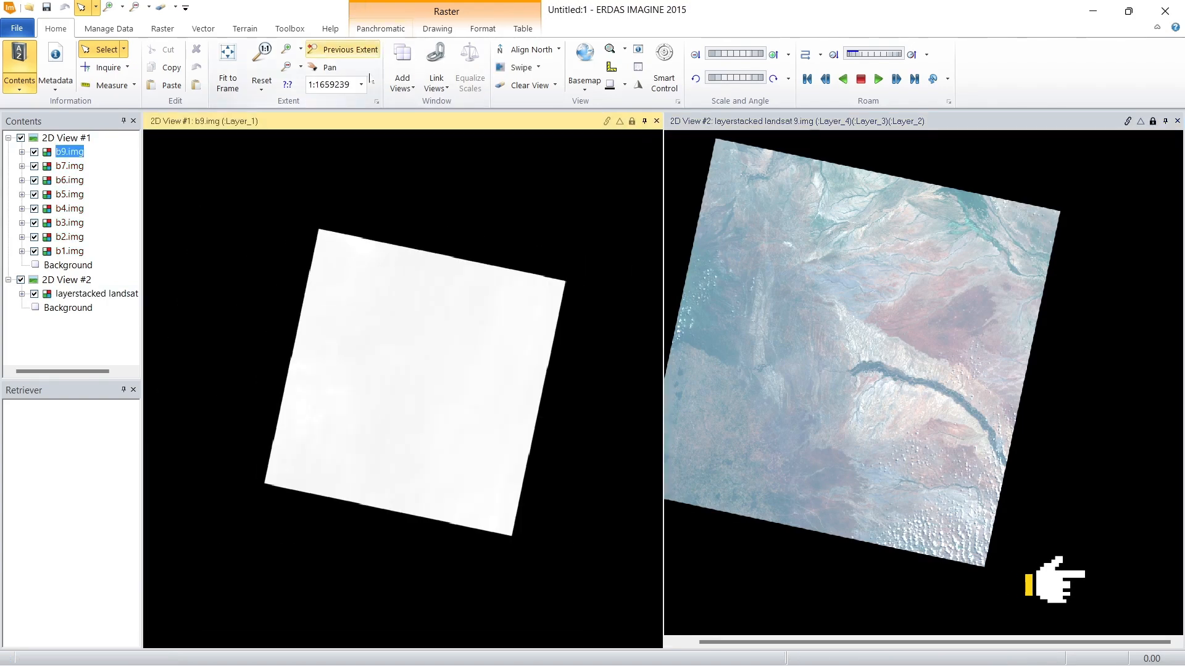
left_click(381, 28)
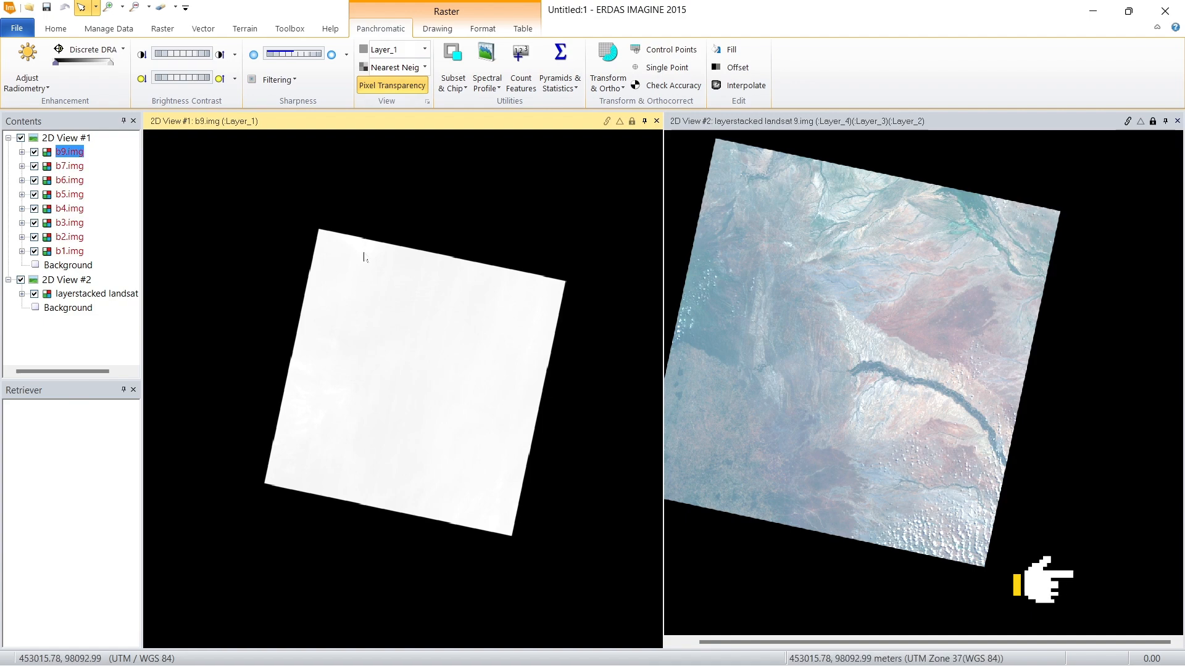
scroll(362, 251, "up", 2)
left_click(898, 125)
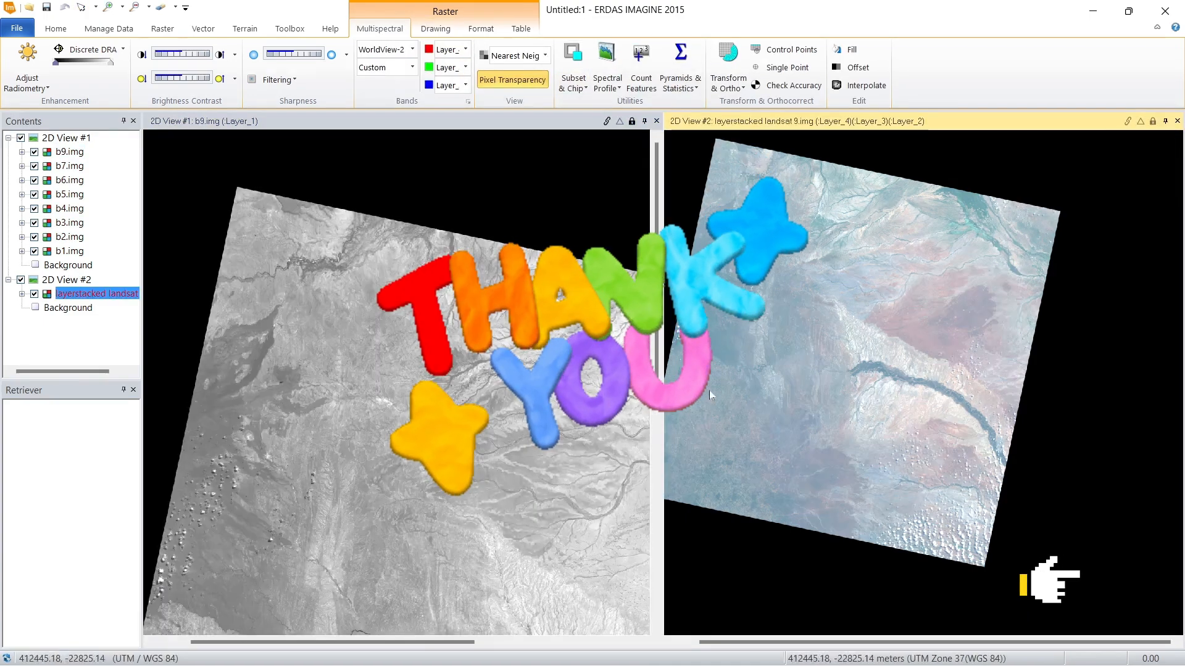
scroll(882, 299, "down", 3)
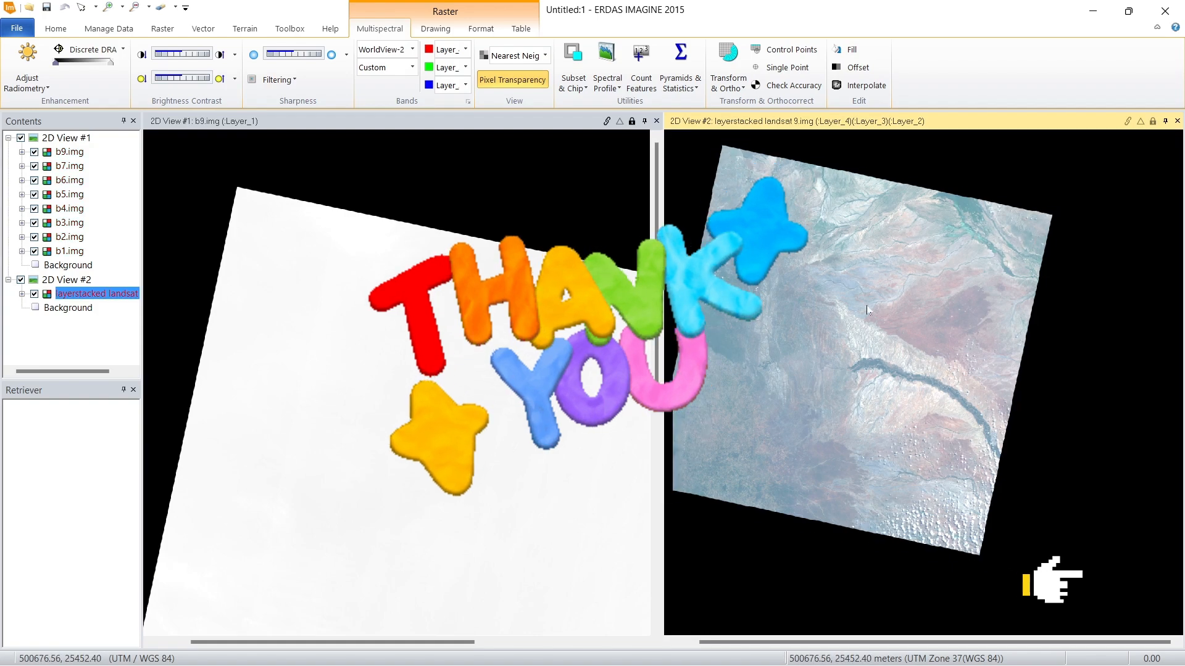
scroll(882, 299, "up", 4)
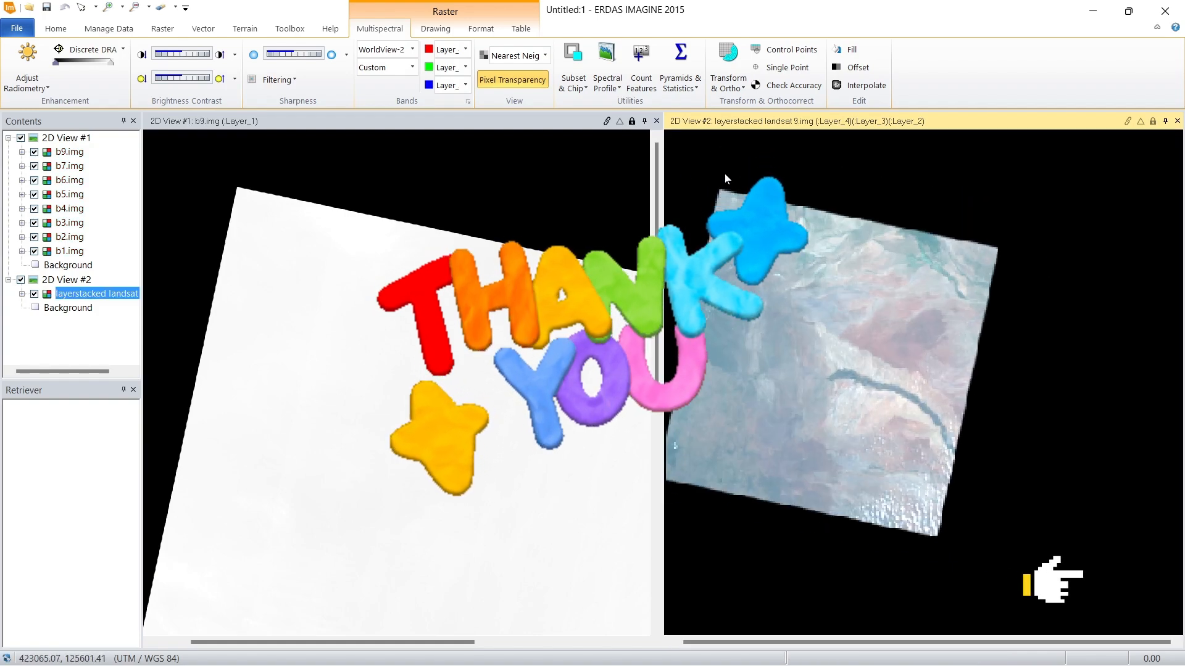
scroll(846, 190, "up", 2)
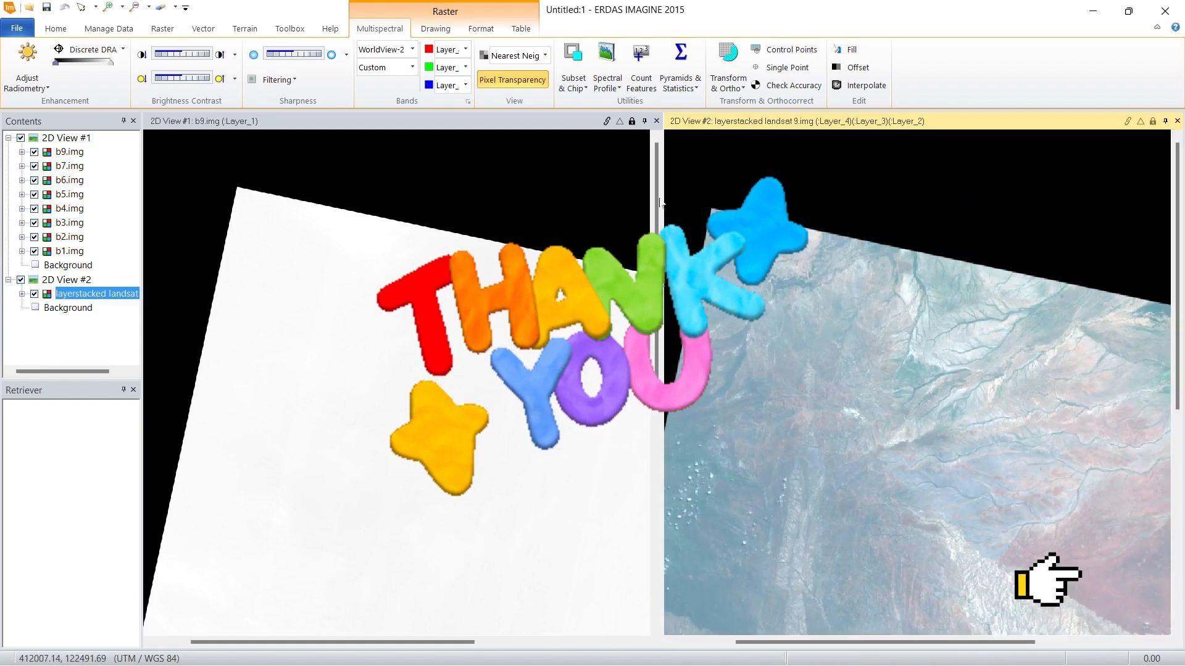
scroll(678, 223, "up", 2)
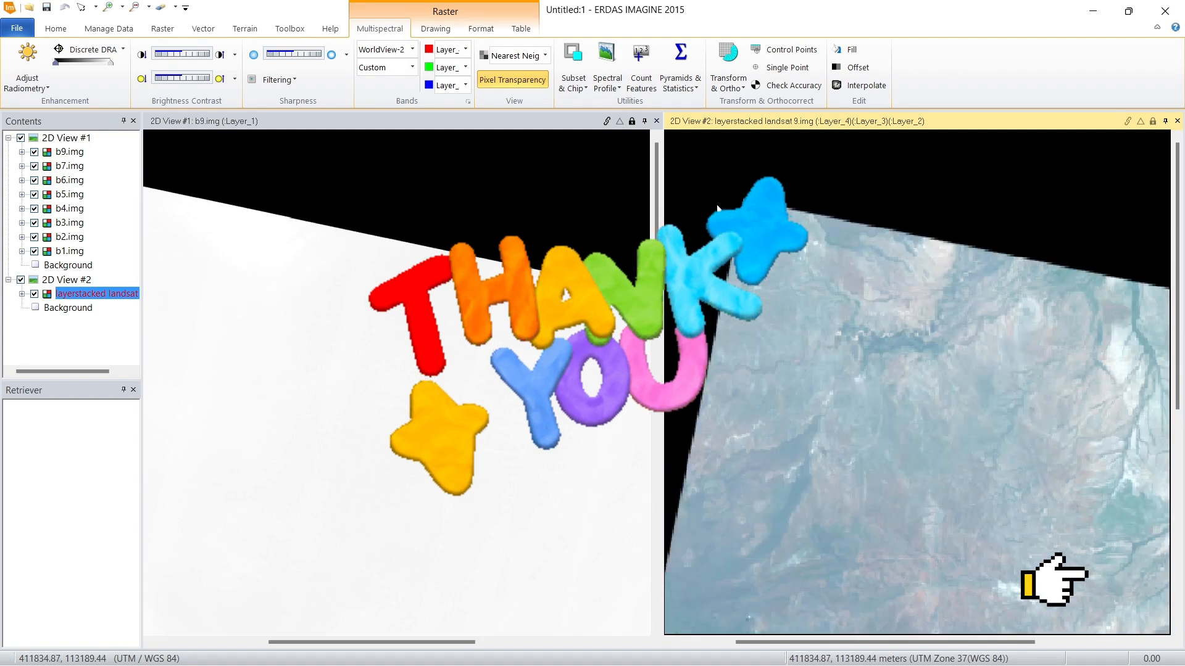